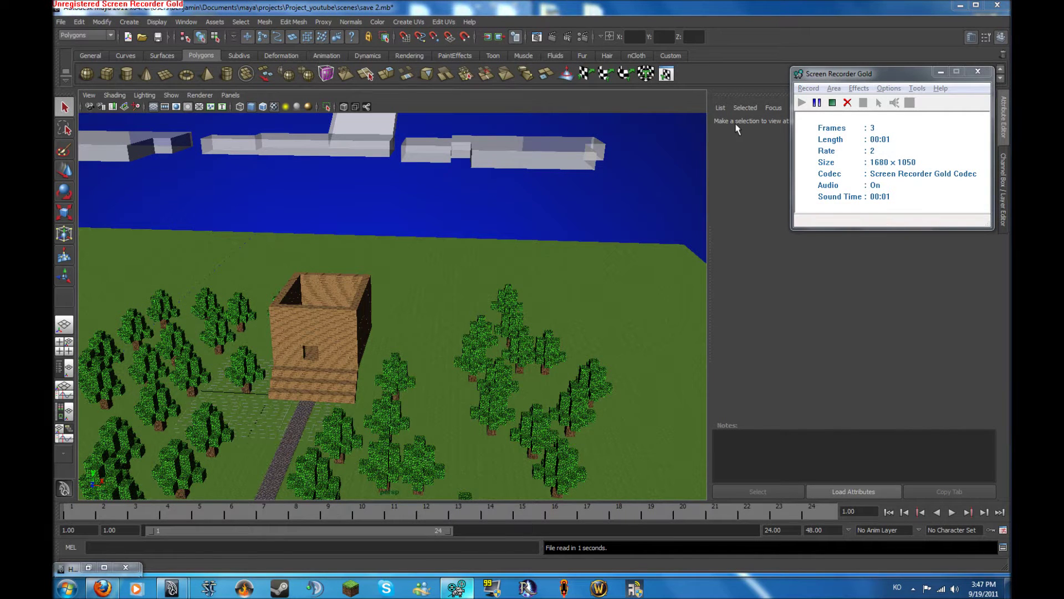
- Select the clouds, sky dome, house, trees, path and front grass area, and hide the selection
left_click_drag(459, 167, 570, 170, "alt")
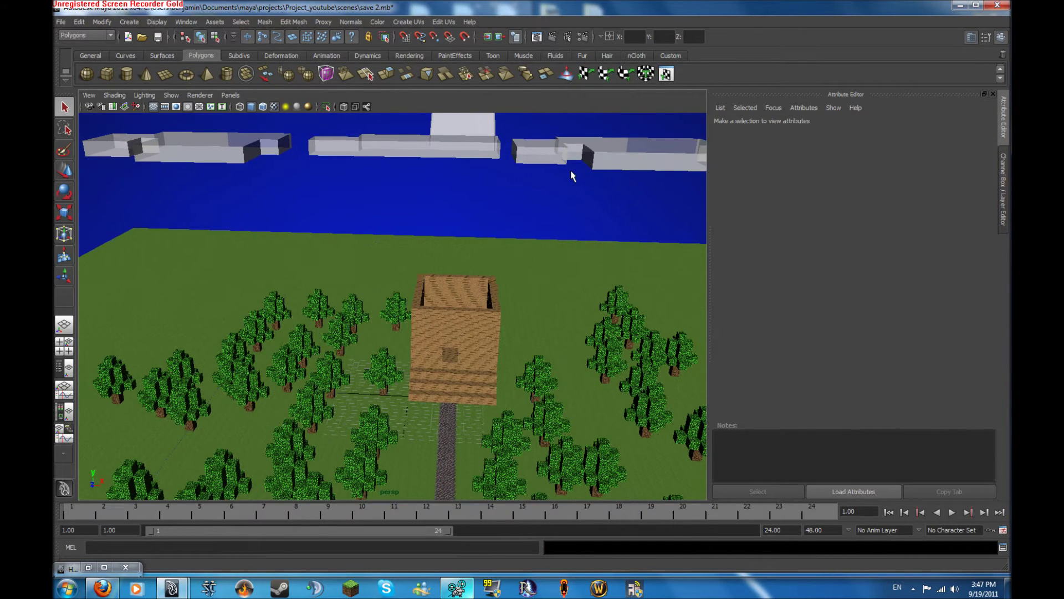
scroll(574, 170, "down", 5)
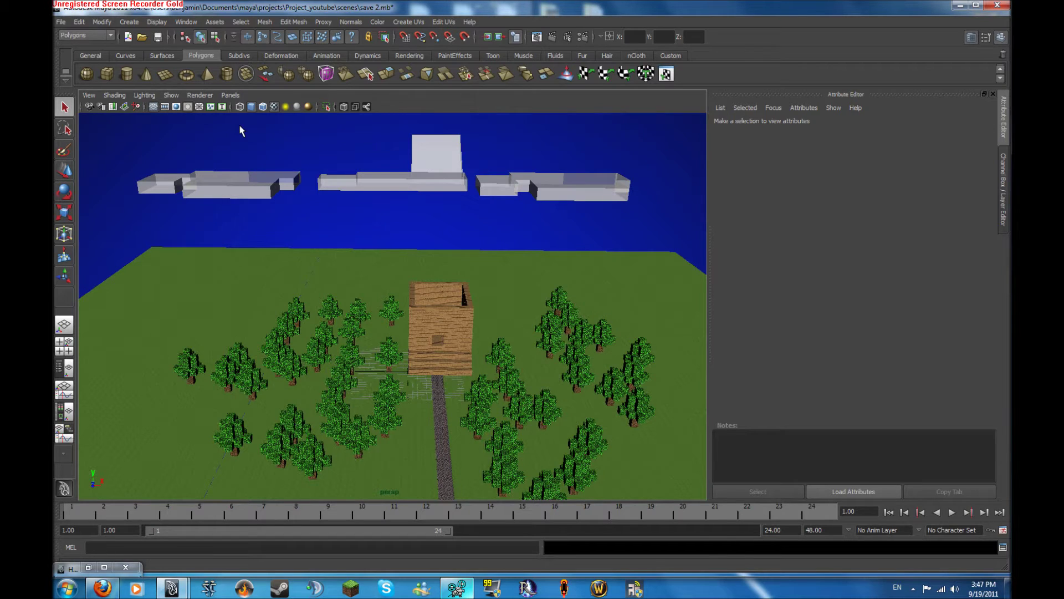
left_click_drag(240, 131, 577, 205)
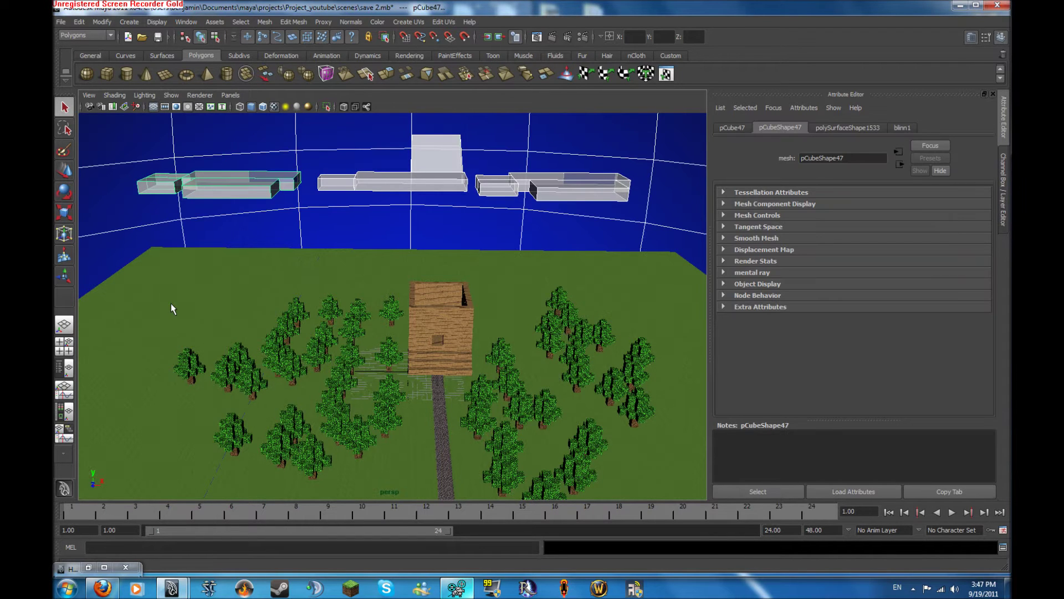
left_click_drag(171, 303, 172, 308, "alt")
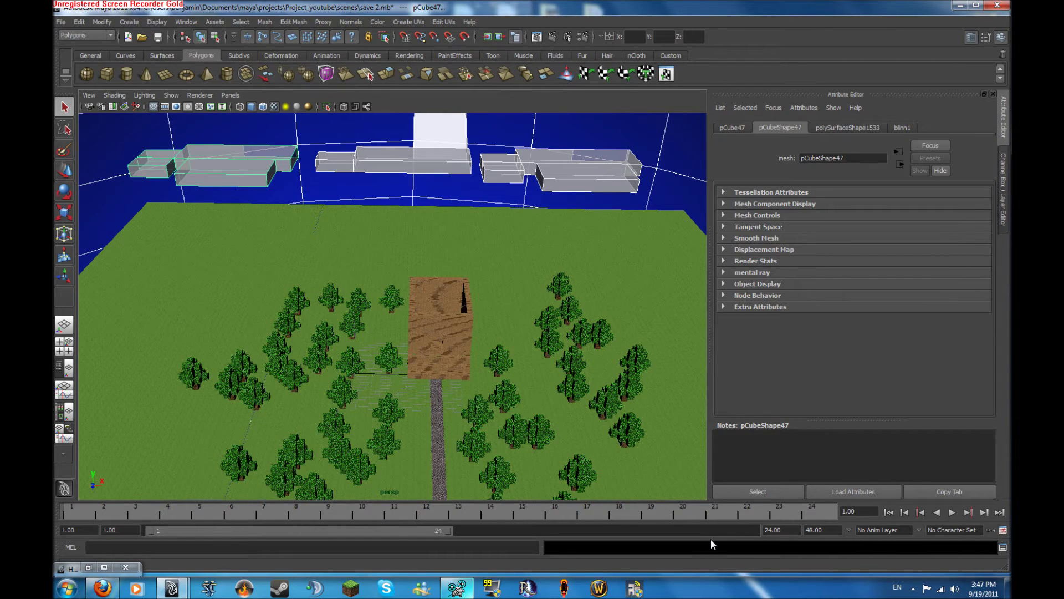
left_click(197, 227)
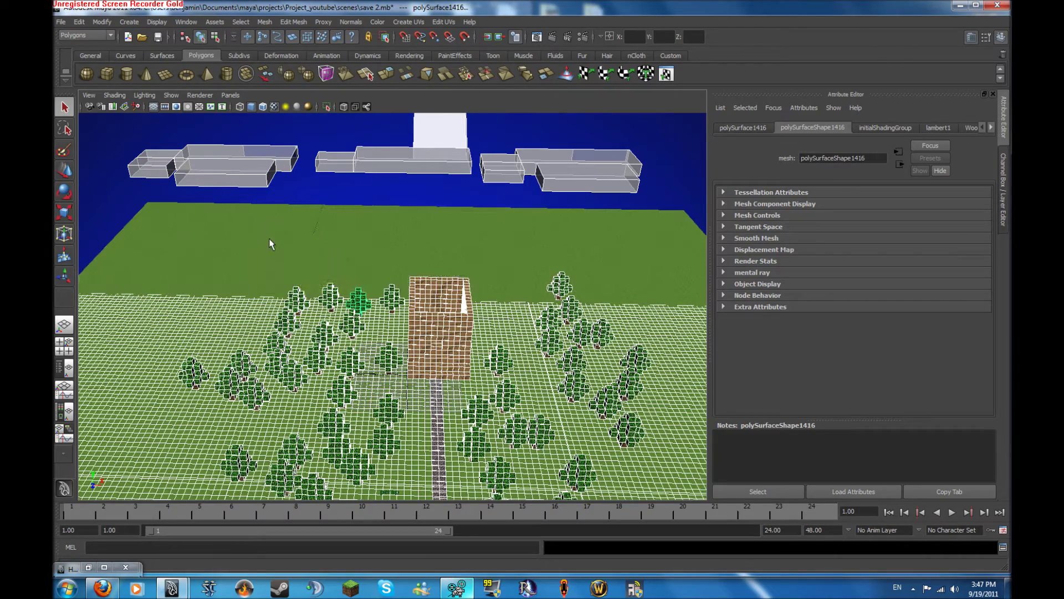
left_click_drag(268, 238, 299, 222, "alt")
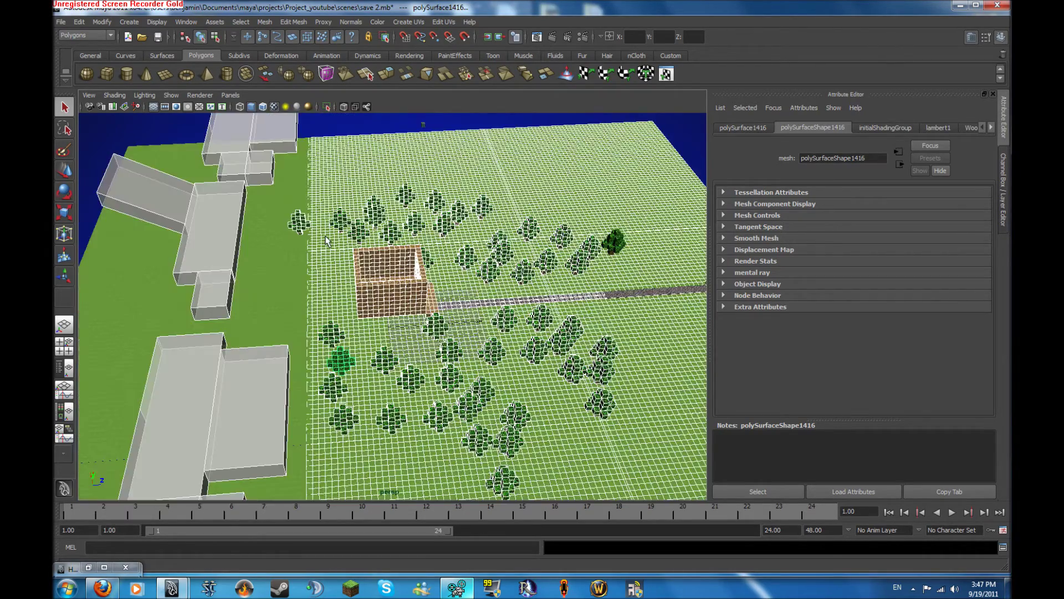
left_click_drag(449, 261, 534, 209, "alt")
left_click(534, 208)
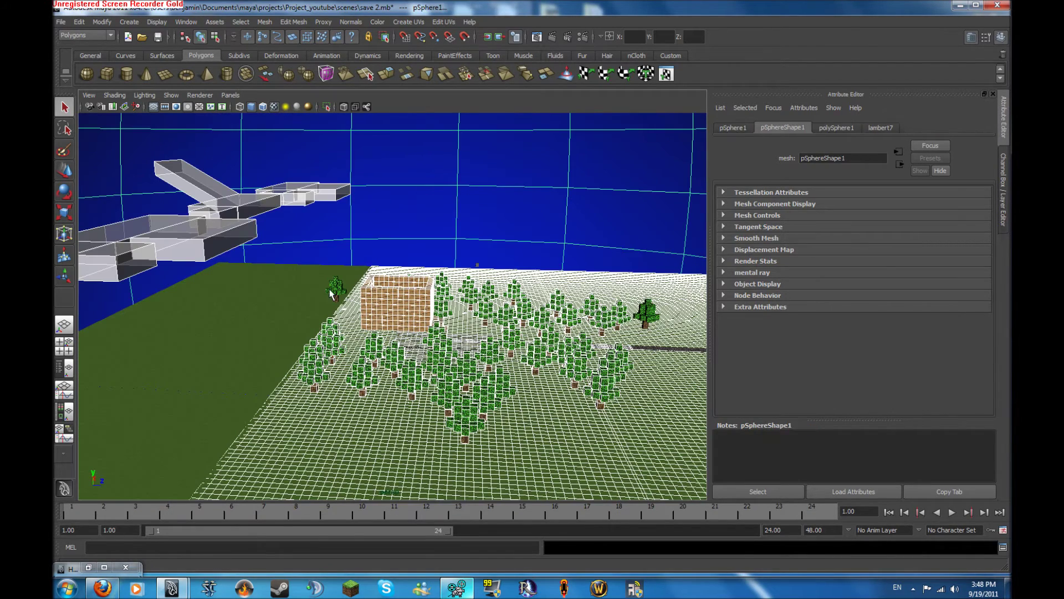
left_click_drag(333, 289, 345, 280, "alt")
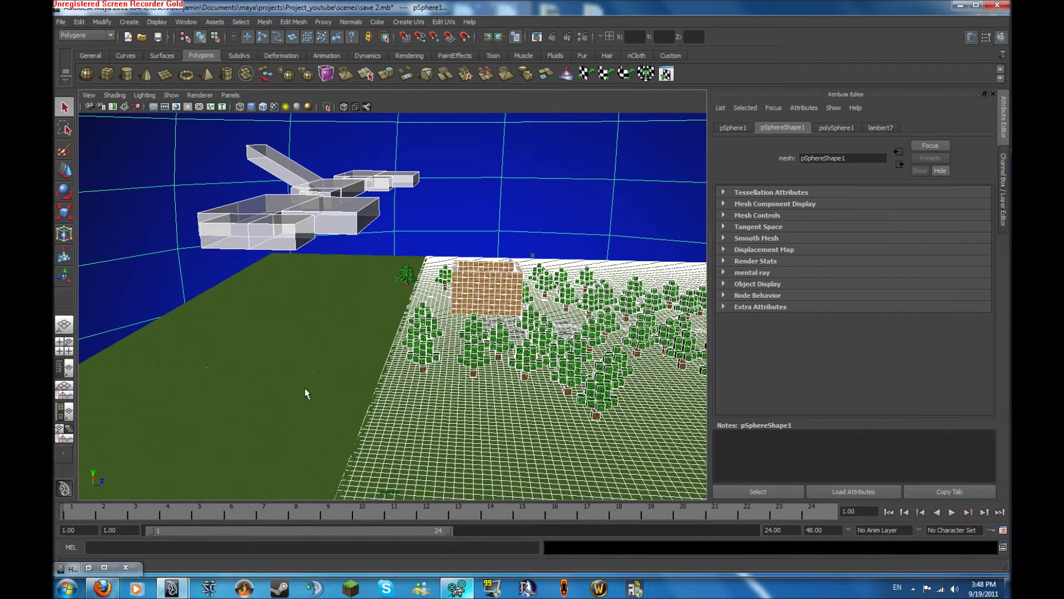
middle_click_drag(278, 373, 324, 370, "alt")
left_click_drag(323, 370, 380, 349, "alt")
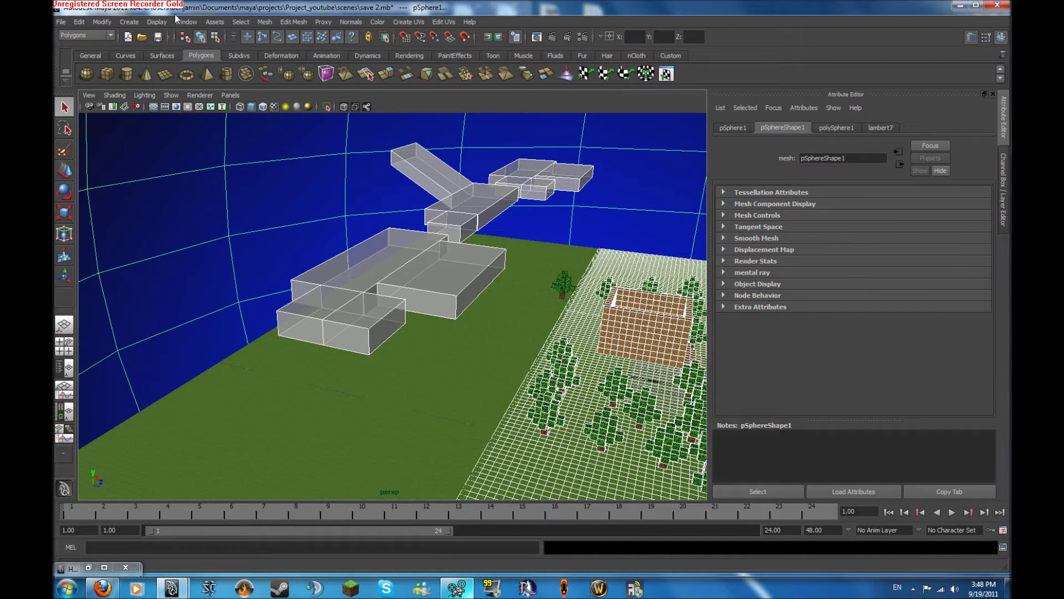
left_click(156, 22)
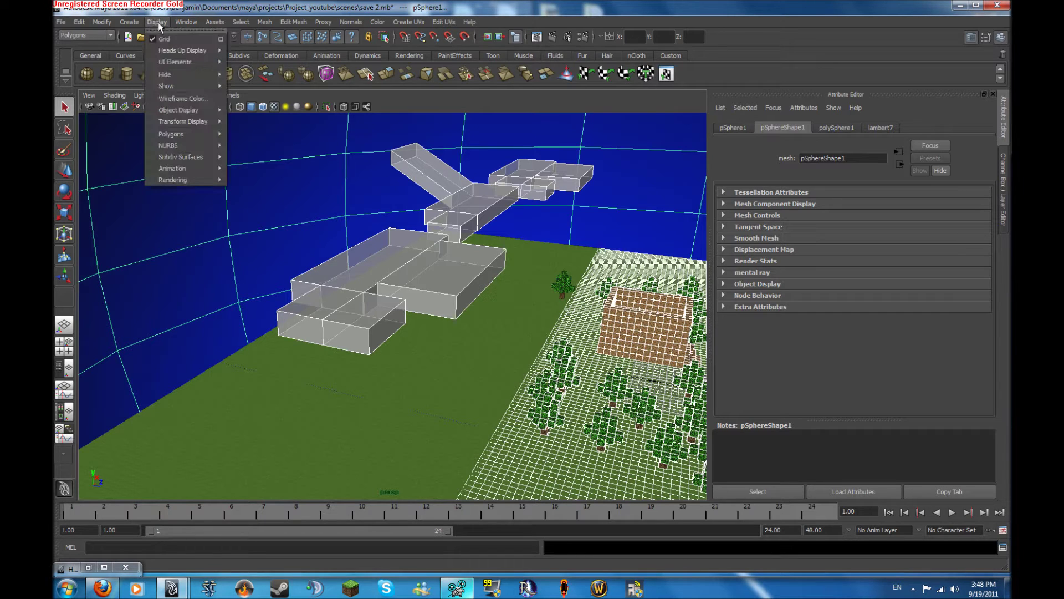
mouse_move(174, 73)
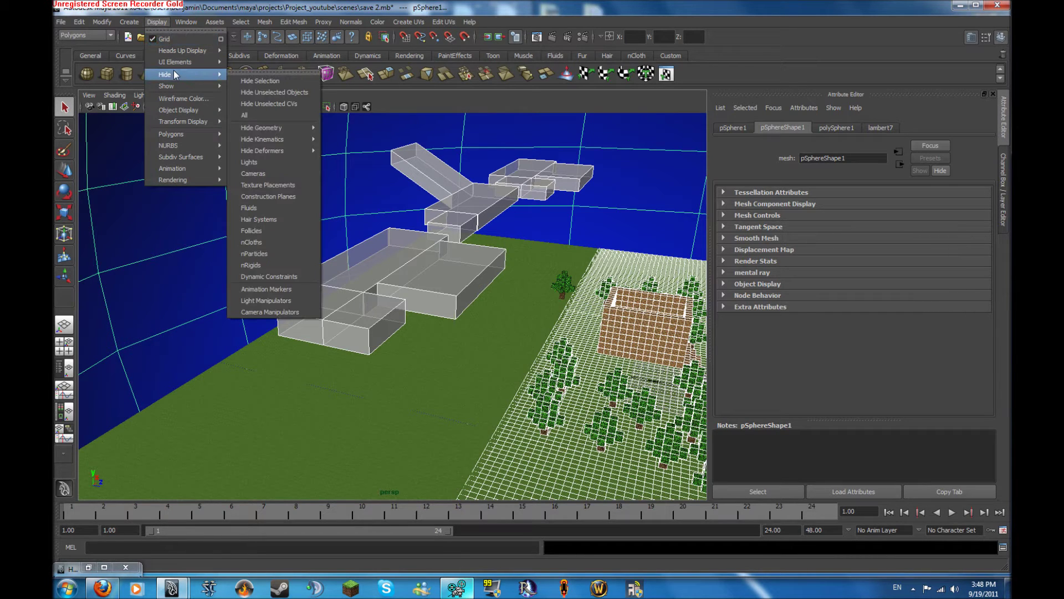
left_click(250, 81)
- Delete the small stray object floating near the grid
scroll(468, 204, "down", 5)
middle_click_drag(468, 204, 330, 173, "alt")
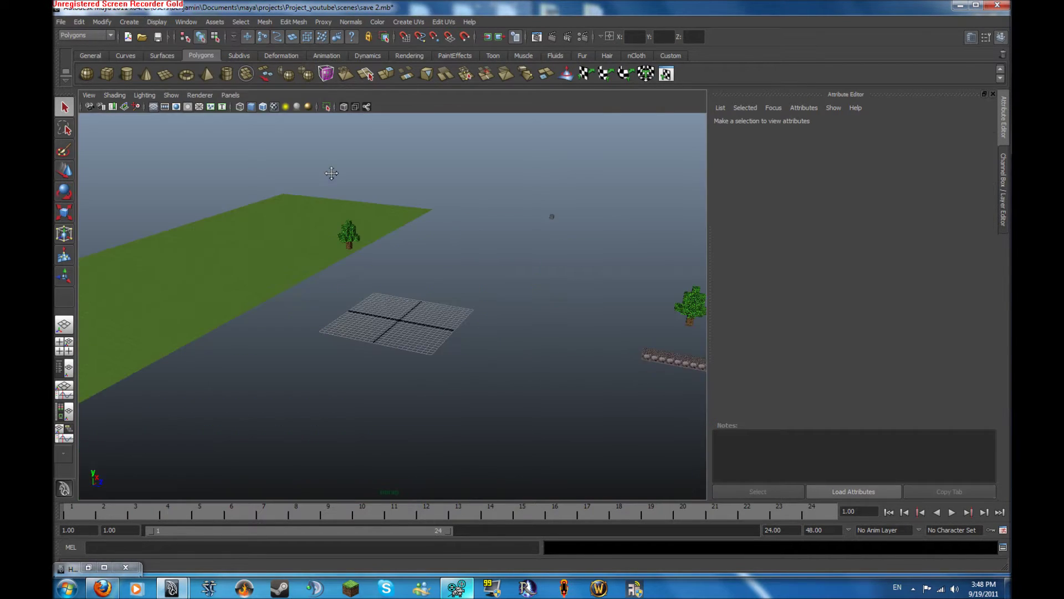
scroll(331, 174, "down", 5)
left_click_drag(331, 173, 382, 215, "alt")
middle_click_drag(382, 215, 258, 217, "alt")
left_click_drag(285, 306, 415, 408)
left_click_drag(317, 238, 431, 269, "alt")
left_click_drag(376, 242, 410, 269)
key("Delete")
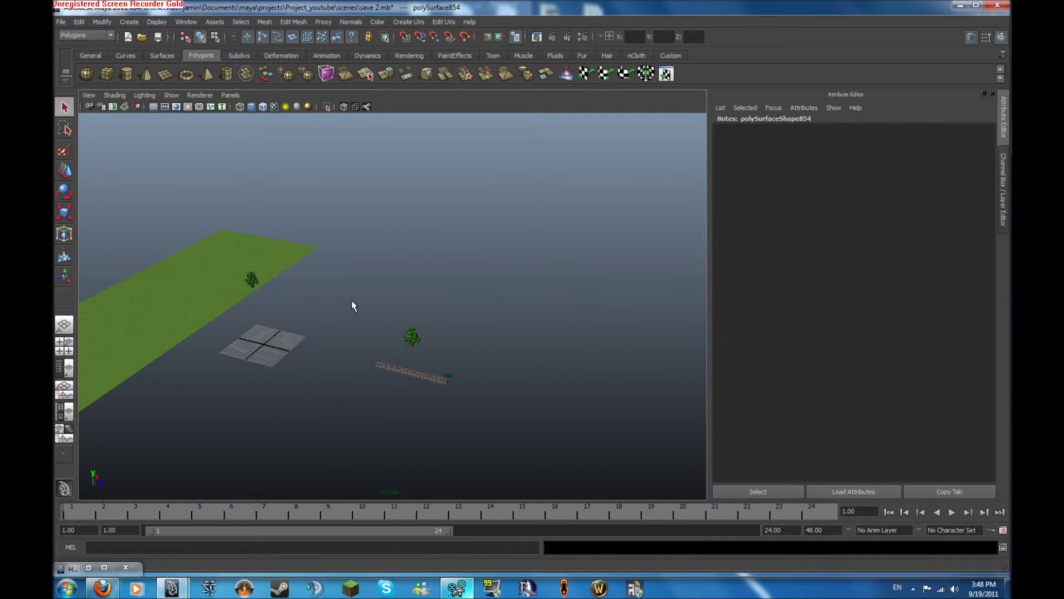
- Hide the leftover path section and the trees beside it, away from the grass
left_click_drag(503, 436, 373, 270)
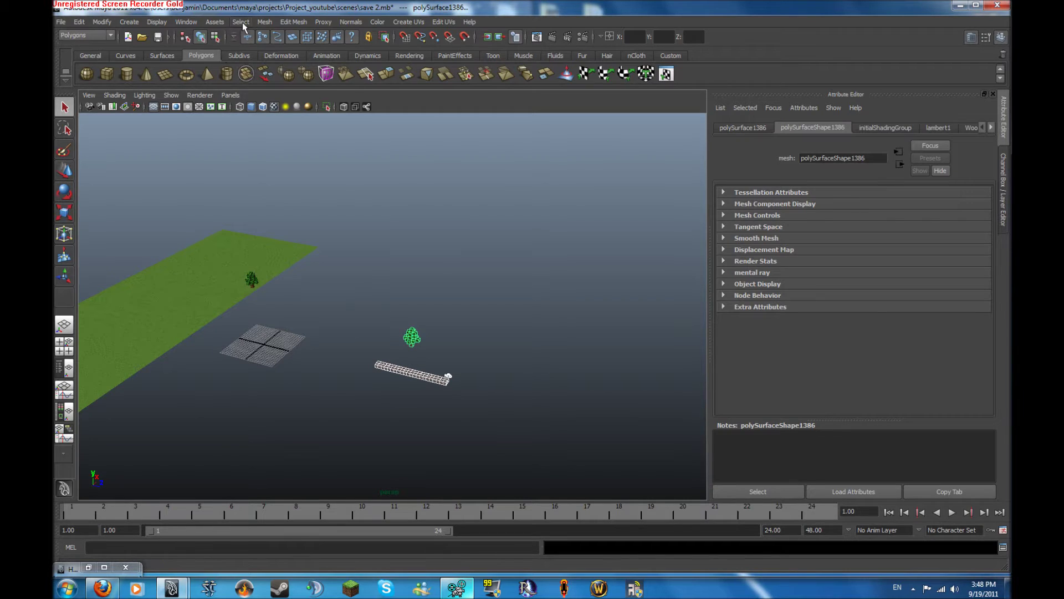
left_click(156, 22)
mouse_move(171, 74)
left_click(248, 82)
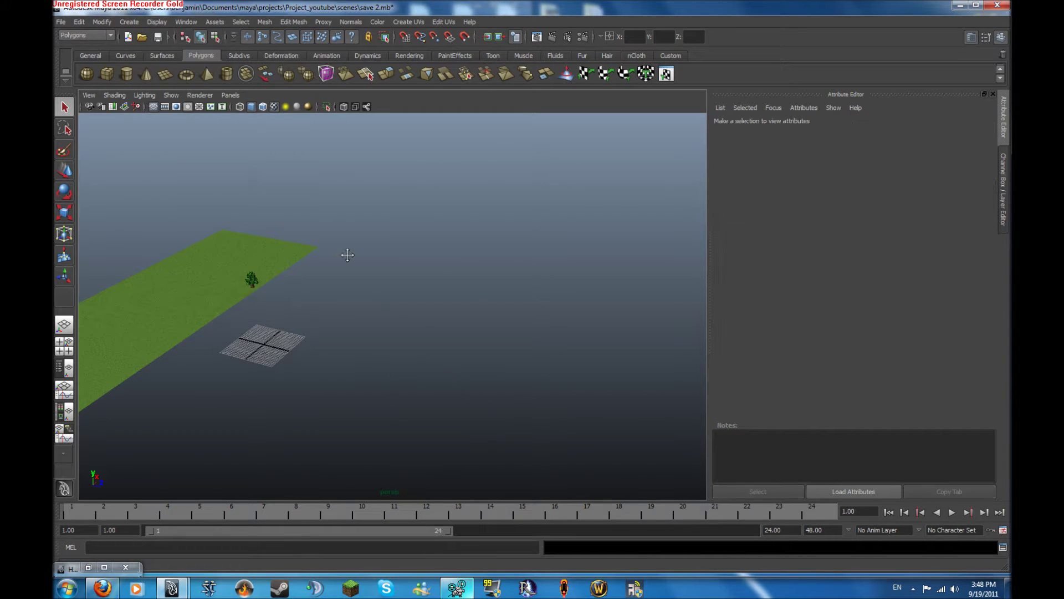
- Create a polygon cube and move it from the grid to the single tree at the grass edge
left_click_drag(347, 252, 223, 218, "alt")
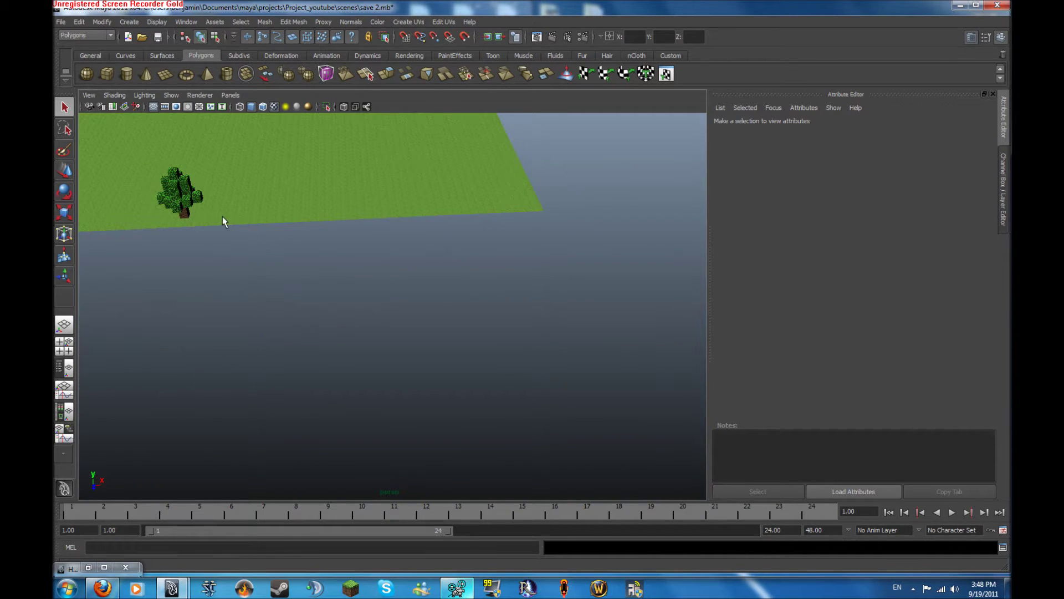
left_click(106, 73)
middle_click_drag(133, 338, 295, 341, "alt")
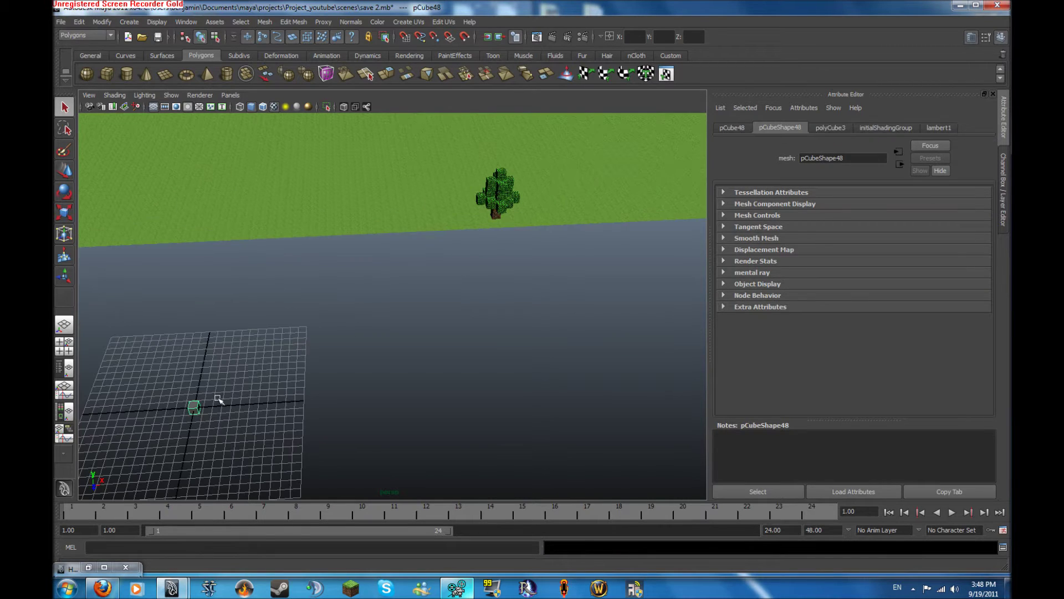
key("w")
left_click_drag(187, 434, 522, 220)
middle_click_drag(693, 244, 647, 257, "alt")
right_click_drag(646, 257, 544, 426, "alt")
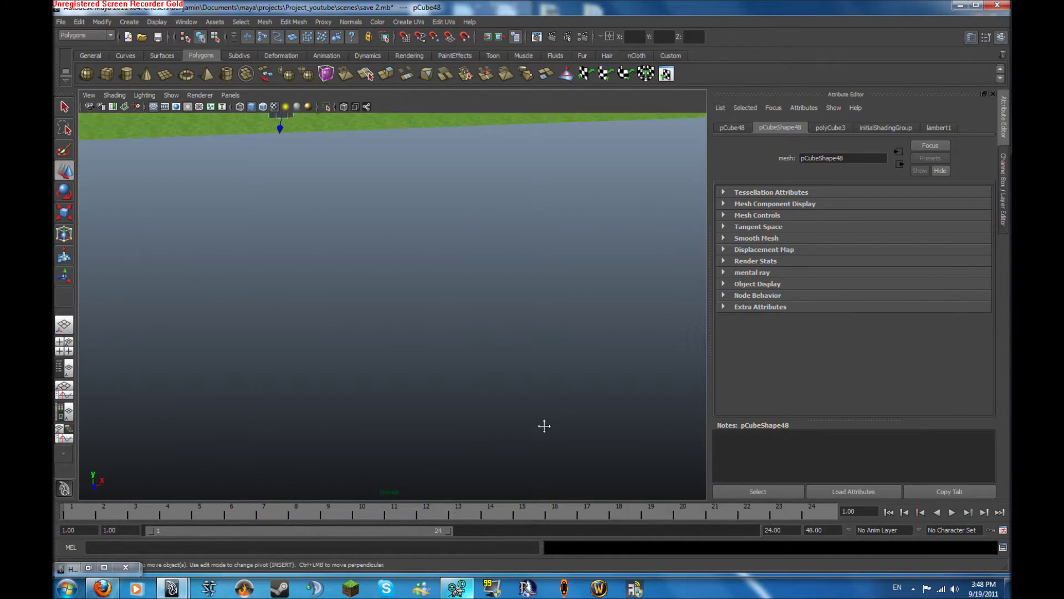
- Raise the cube from the tree's base to the height of its leaves
left_click_drag(545, 426, 385, 192, "alt")
middle_click_drag(386, 193, 418, 304, "alt")
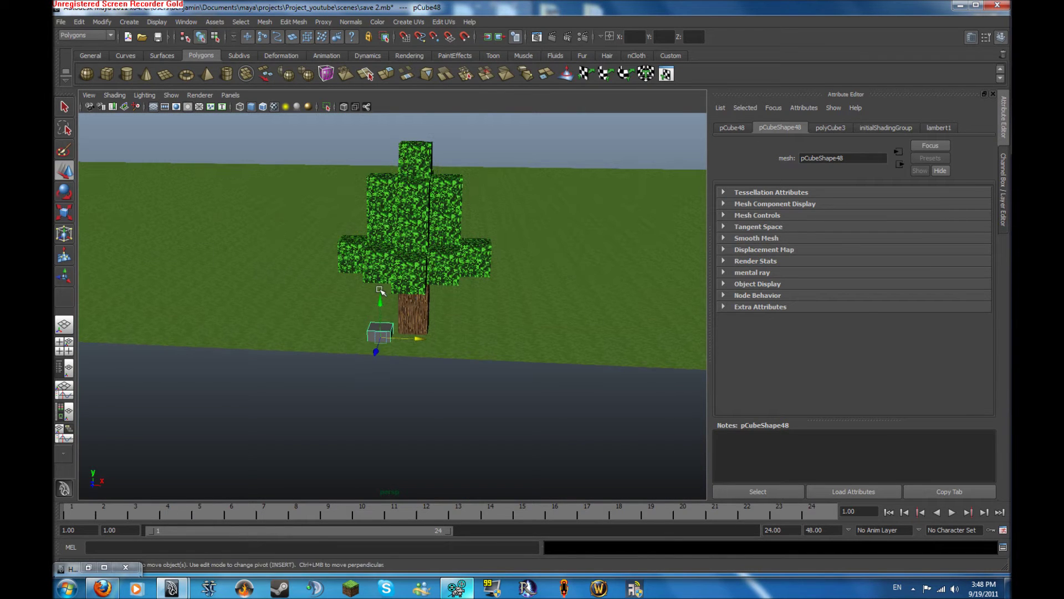
left_click_drag(380, 305, 382, 214)
- Frame the tree and cube in the front view and display them in wireframe
left_click_drag(465, 194, 377, 249, "alt")
key("space")
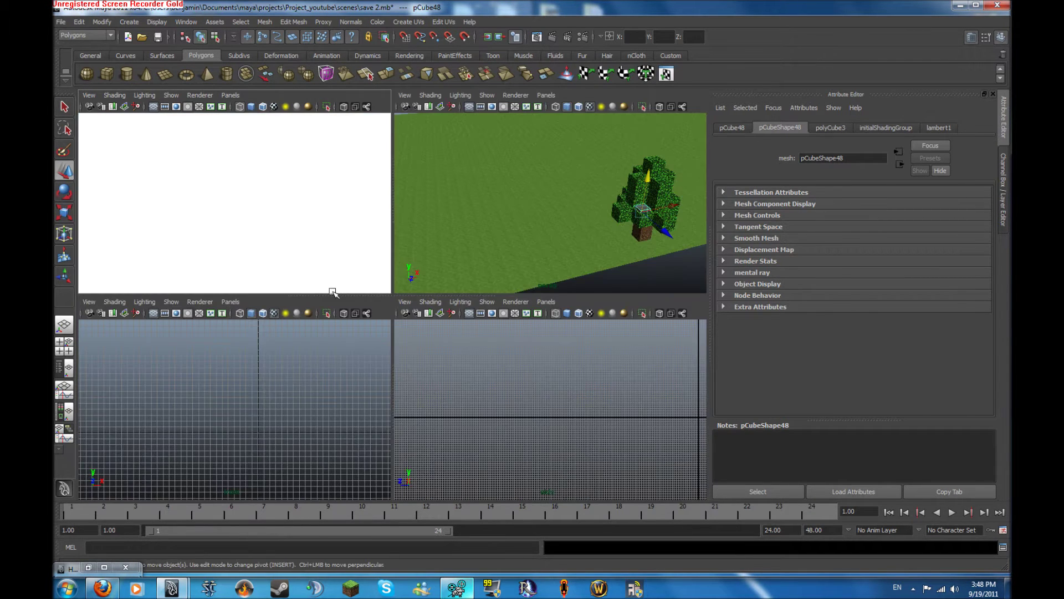
key("space")
middle_click_drag(200, 305, 277, 297, "alt")
scroll(278, 297, "up", 5)
middle_click_drag(547, 300, 335, 296, "alt")
right_click_drag(335, 296, 776, 350, "alt")
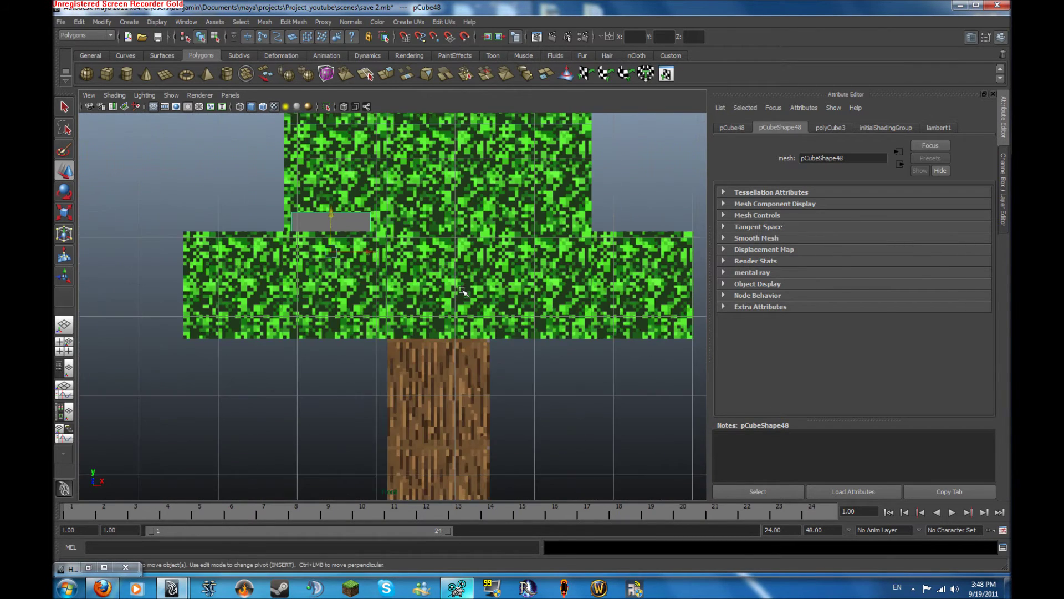
middle_click_drag(447, 281, 473, 308, "alt")
key("5")
key("3")
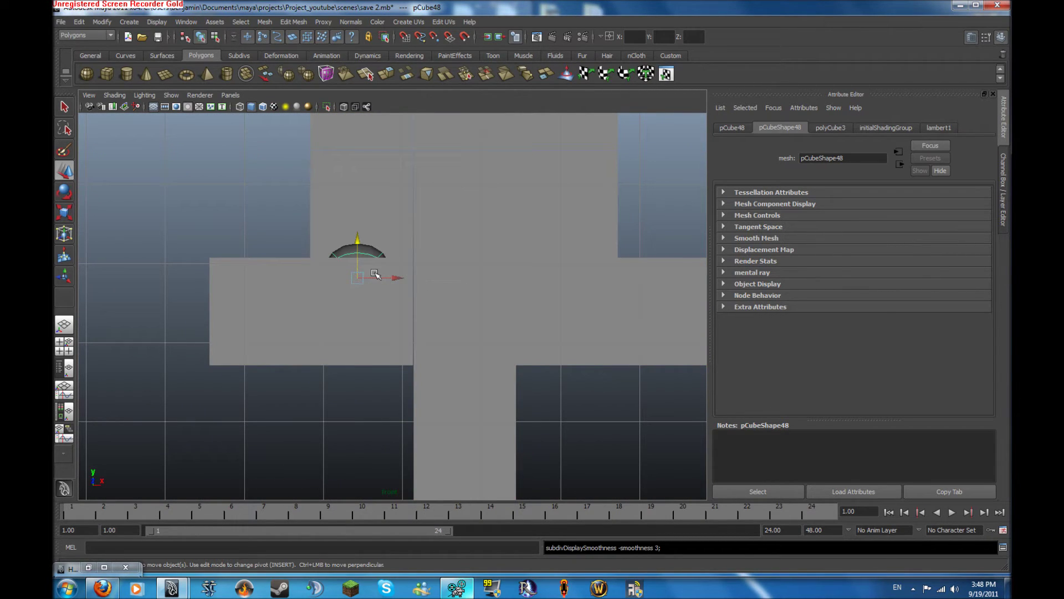
key("1")
key("4")
- Lower the cube into the tree's bottom row of leaves and scale its height to match one leaf block
left_click_drag(358, 244, 360, 270)
right_click_drag(359, 270, 423, 280, "alt")
middle_click_drag(423, 281, 339, 274, "alt")
key("r")
right_click_drag(340, 275, 410, 257, "alt")
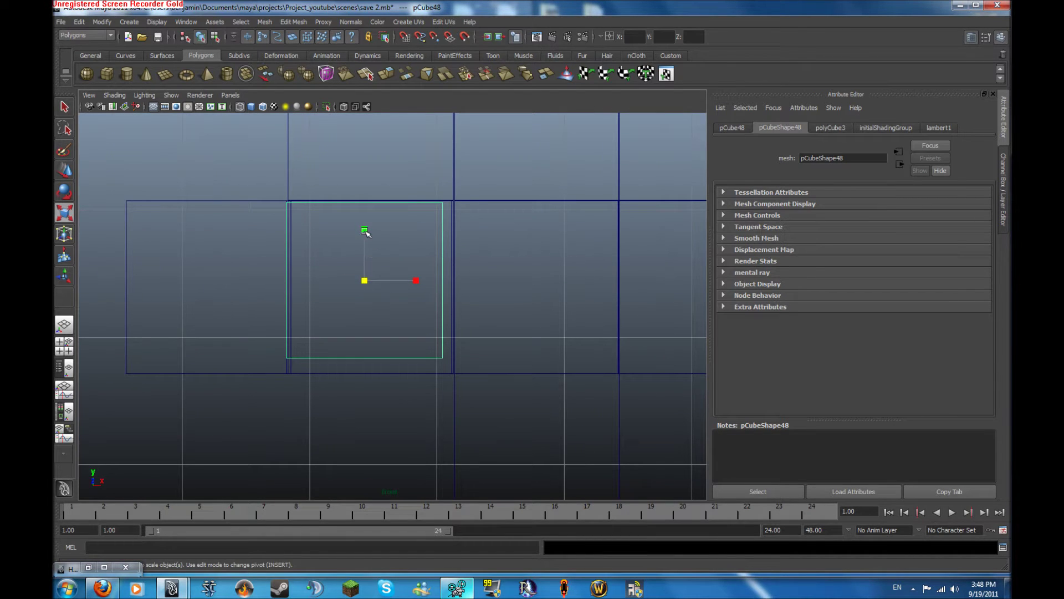
mouse_move(364, 229)
left_mouse_down()
mouse_move(362, 245)
mouse_move(366, 234)
left_mouse_up()
key("w")
key("r")
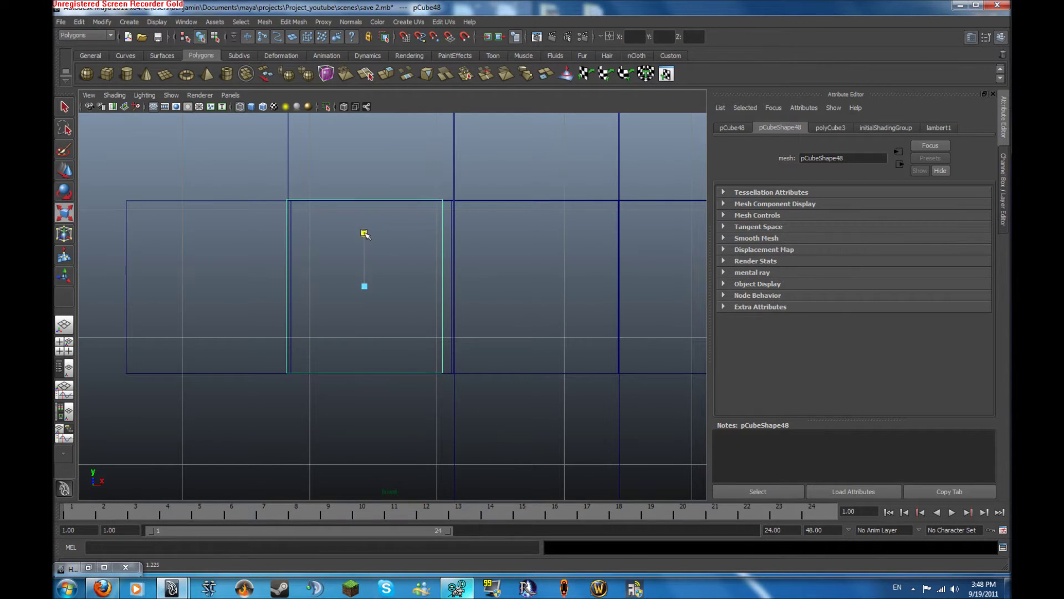
- Shift the cube sideways and scale its width to match the leaf block in the front view
key("w")
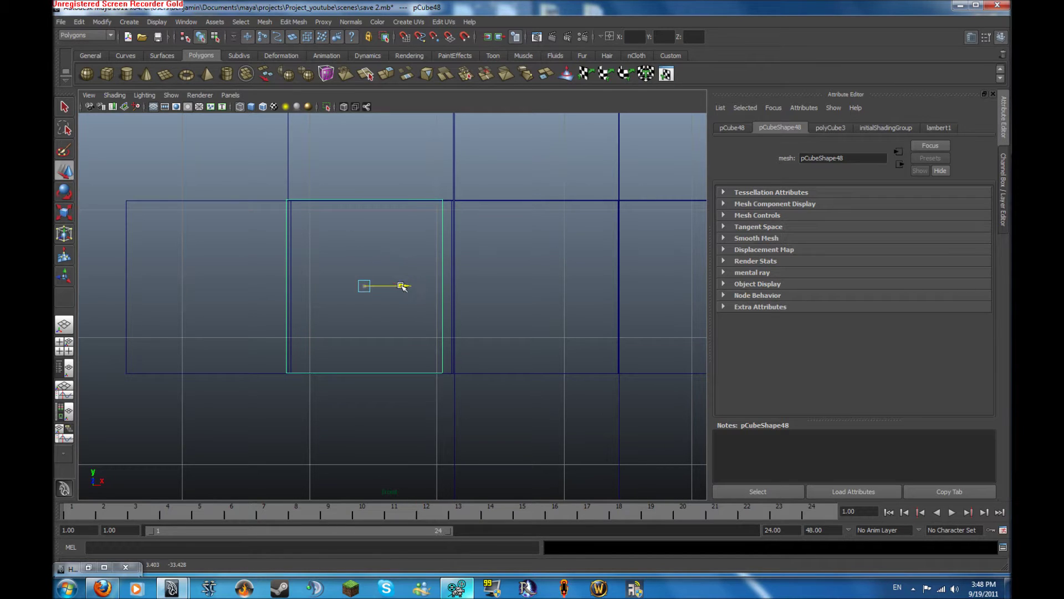
left_click_drag(404, 285, 424, 287)
key("r")
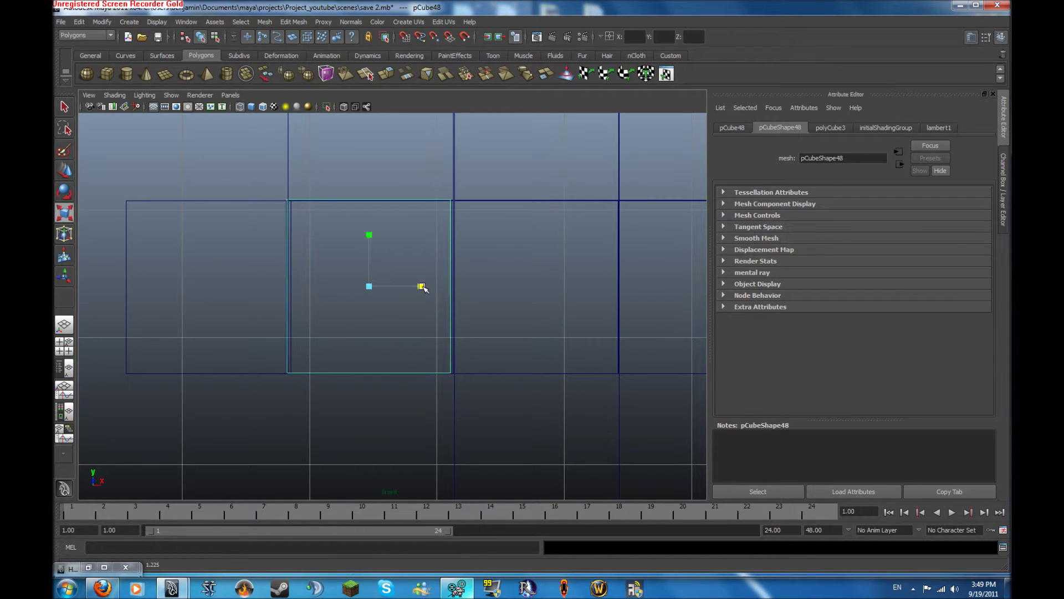
key("r")
key("w")
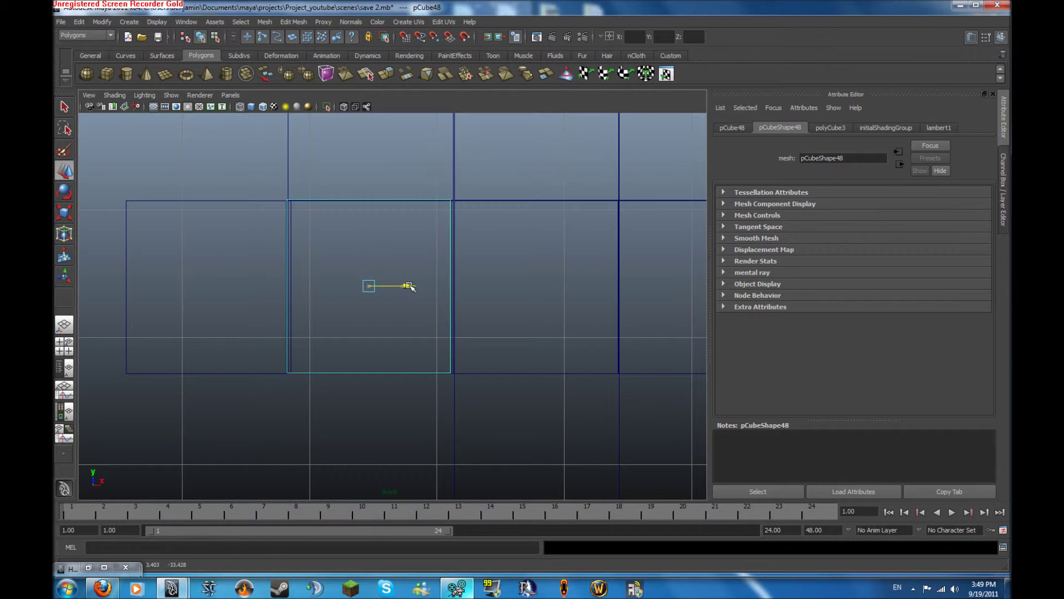
- Align the cube with a leaf block in the side view and scale its depth to match
key("space")
key("space")
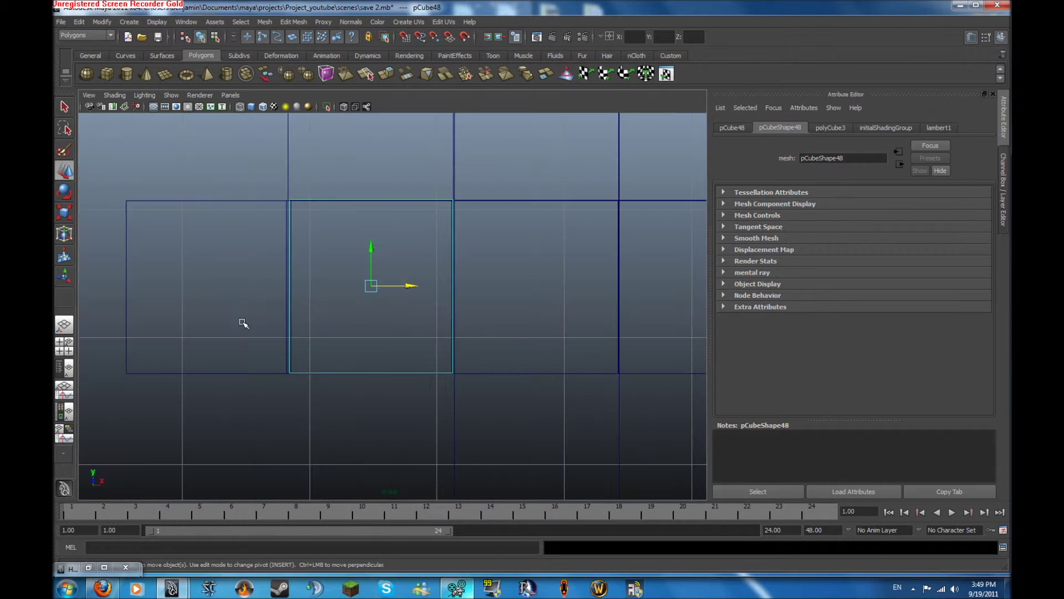
key("space")
key("space")
middle_click_drag(530, 349, 73, 315, "alt")
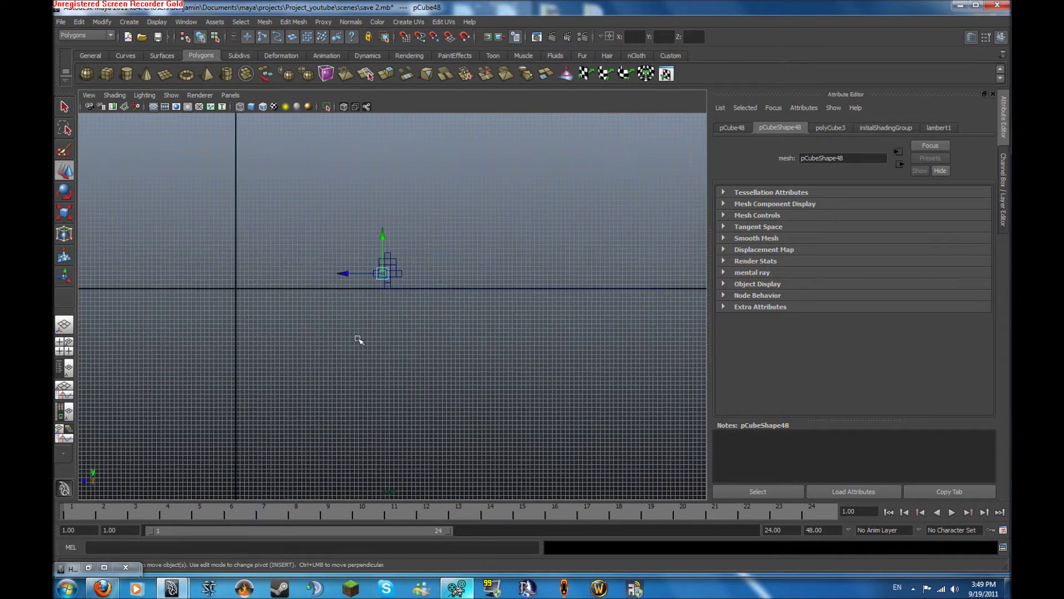
scroll(359, 340, "up", 7)
middle_click_drag(416, 281, 406, 363, "alt")
scroll(521, 308, "up", 5)
scroll(520, 307, "up", 10)
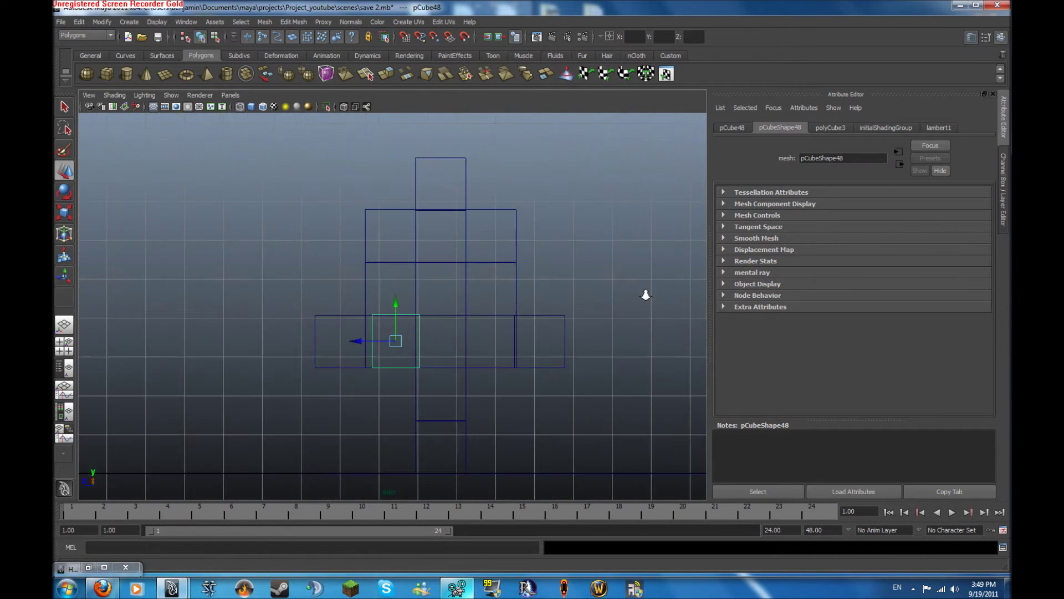
left_click_drag(359, 313, 324, 311)
key("r")
- Move the cube away from the tree over the open grass in the perspective view
key("space")
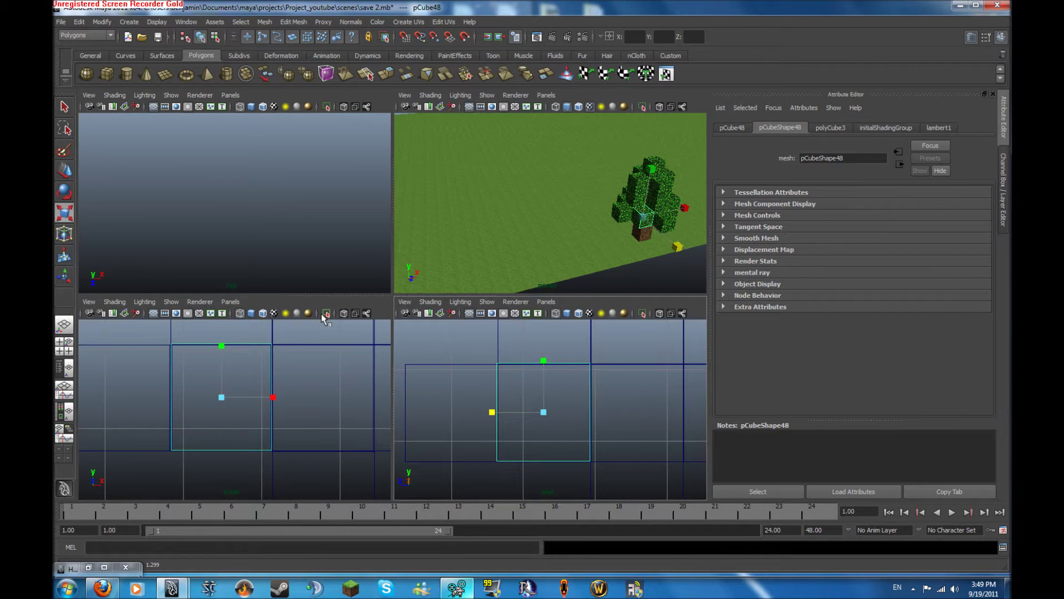
key("space")
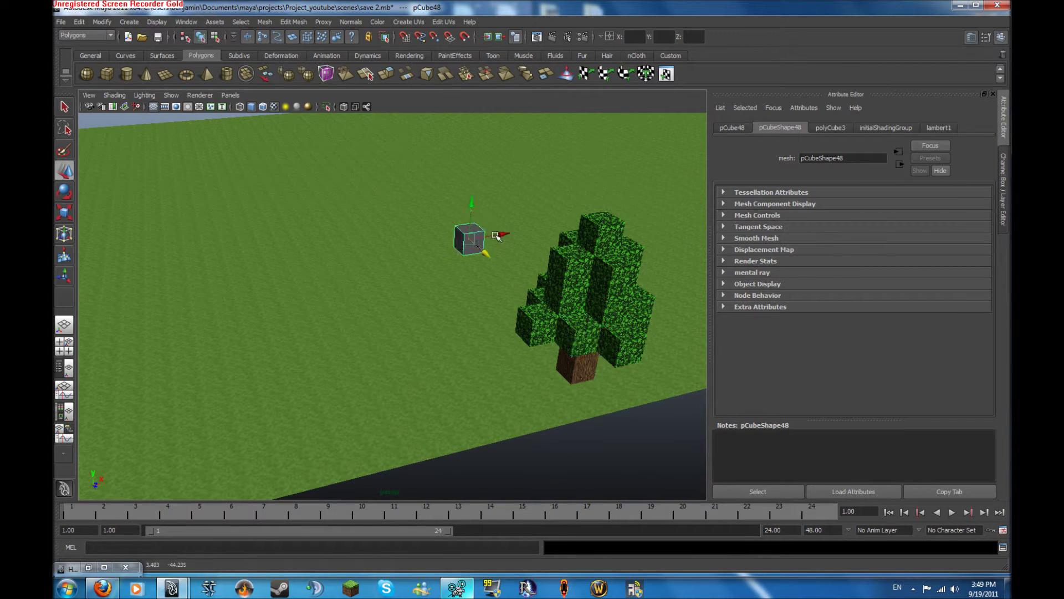
left_click_drag(495, 236, 433, 245)
- Hide the reference tree standing at the edge of the grass
left_click(611, 305)
scroll(610, 305, "down", 5)
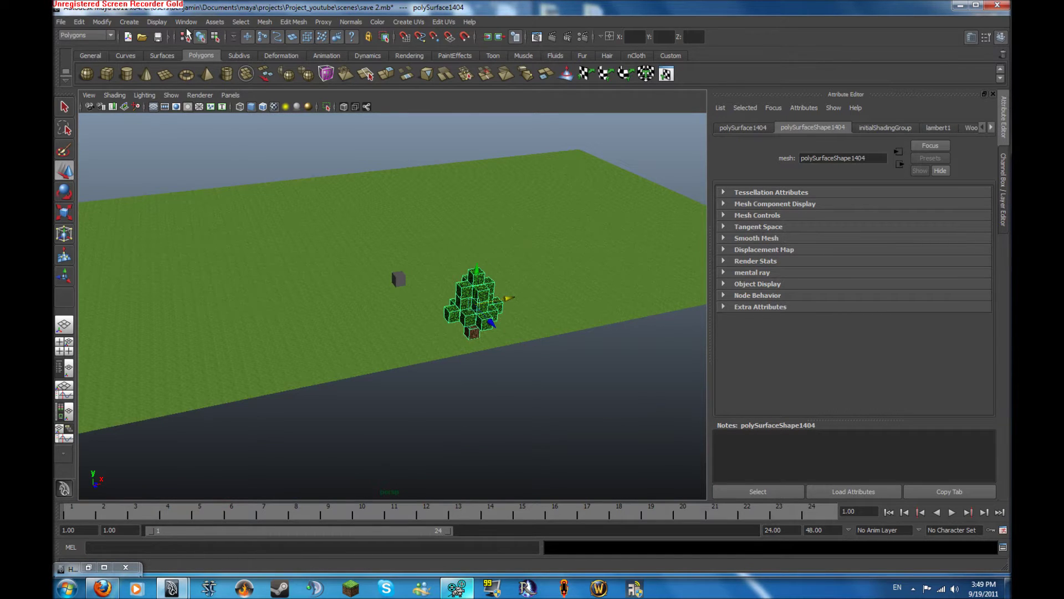
left_click(157, 21)
mouse_move(174, 74)
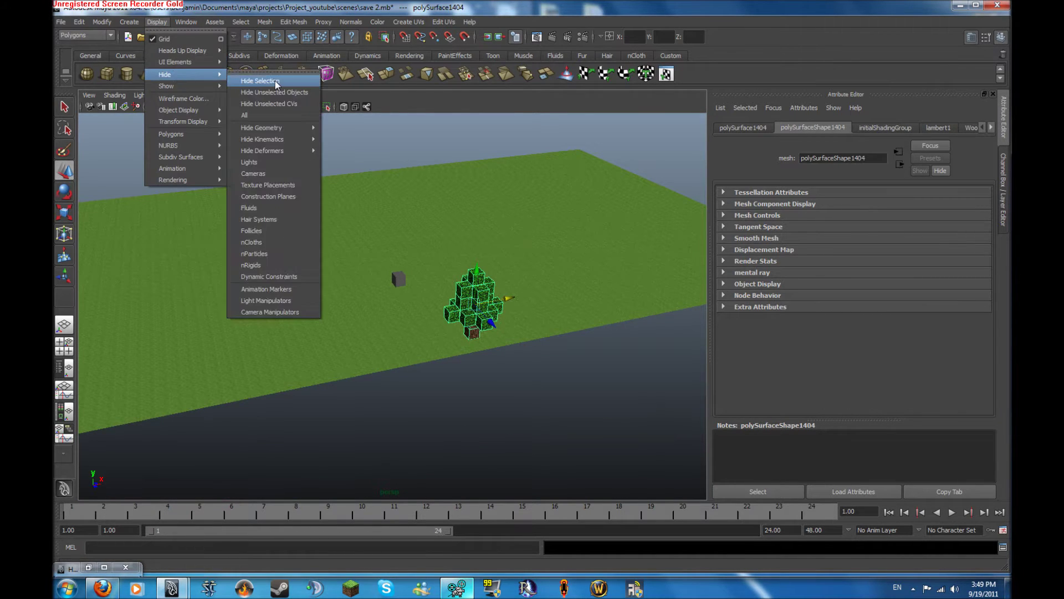
left_click(253, 75)
- Select the cube on the grass and frame it in the perspective view
left_click_drag(423, 212, 560, 323, "alt")
left_click(466, 261)
middle_click_drag(560, 323, 396, 328, "alt")
left_click_drag(397, 328, 361, 332, "alt")
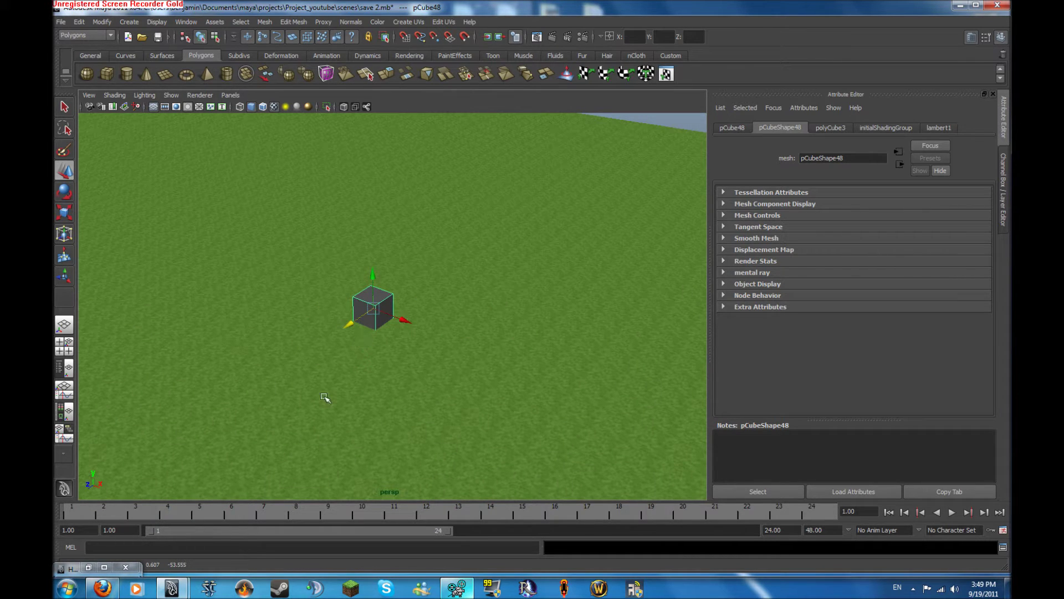
- Create a new Lambert material in the Hypershade
left_click_drag(281, 428, 381, 240, "alt")
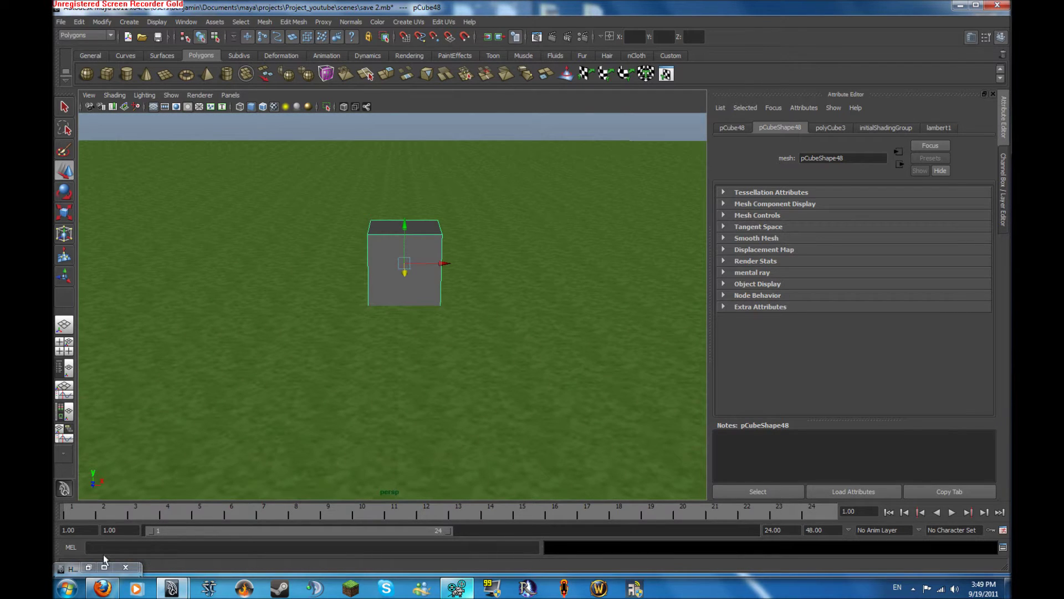
left_click(88, 568)
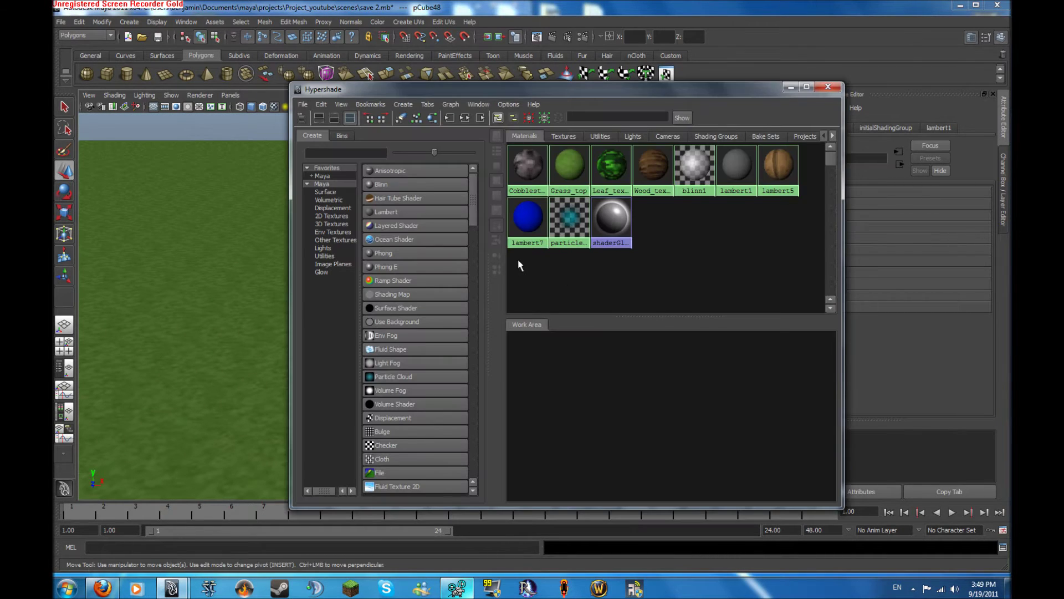
left_click(390, 213)
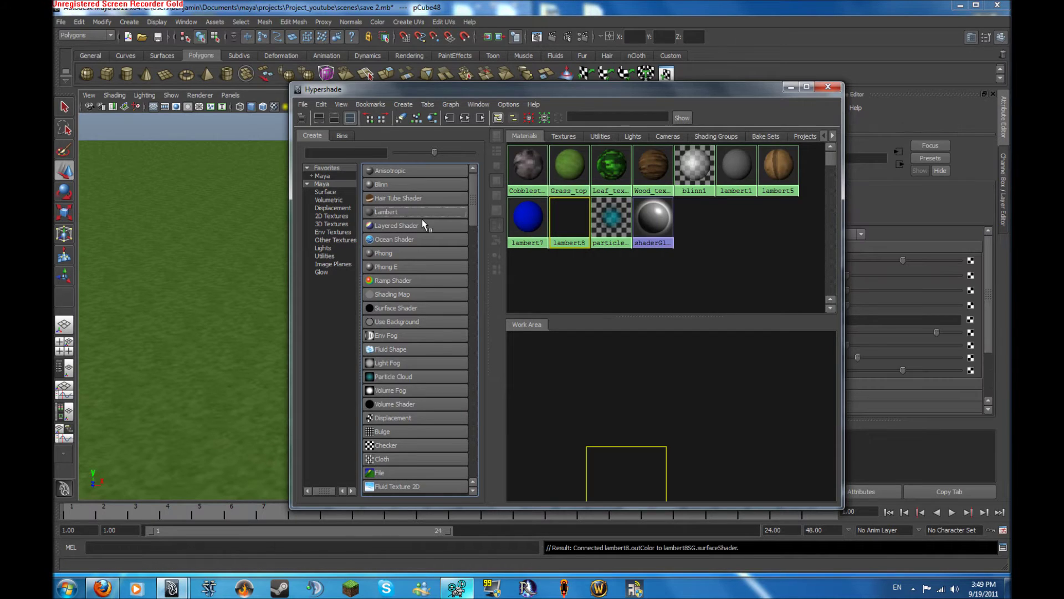
left_click(791, 87)
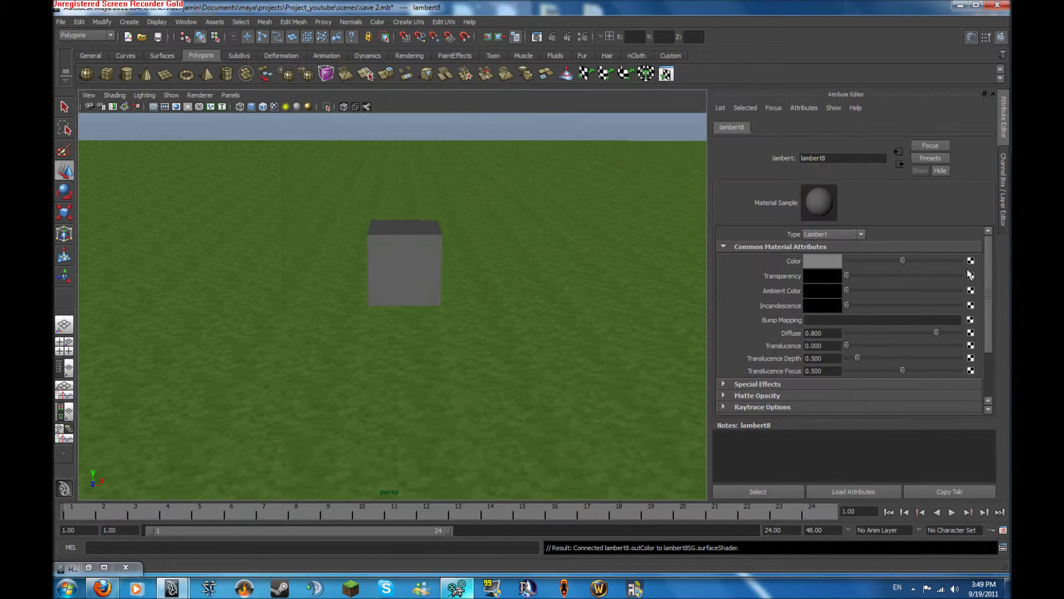
- Map the new material's color to a file texture that uses grass side.png
left_click(971, 261)
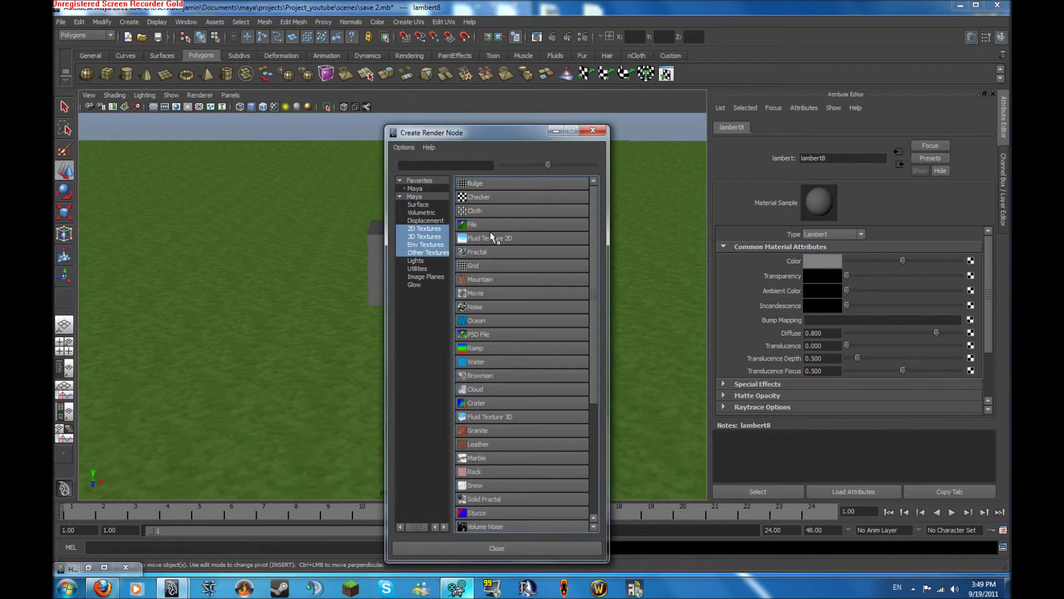
left_click(474, 224)
left_click(790, 244)
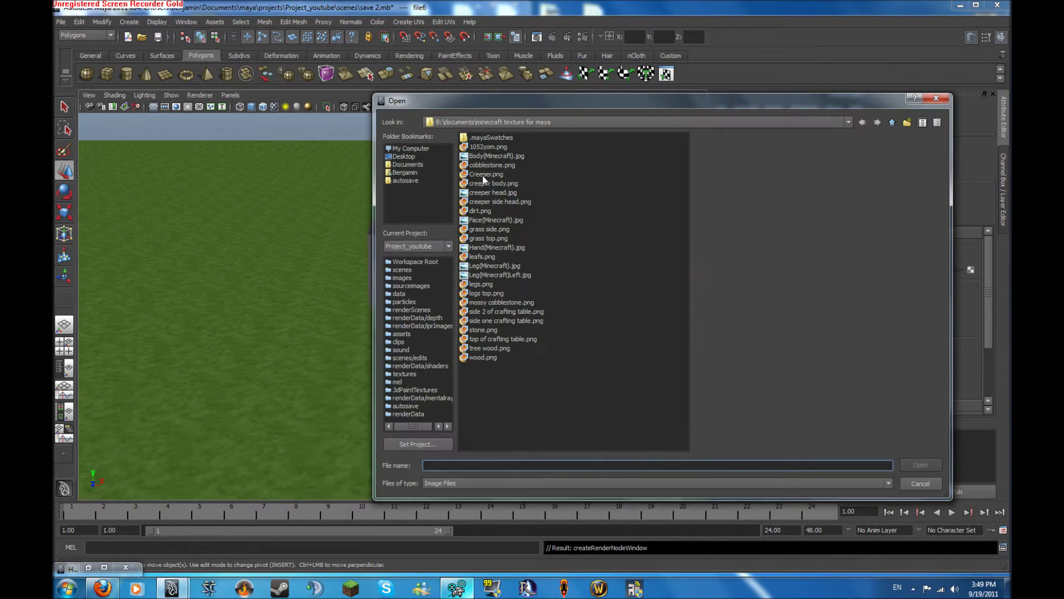
left_click(499, 247)
left_click(488, 230)
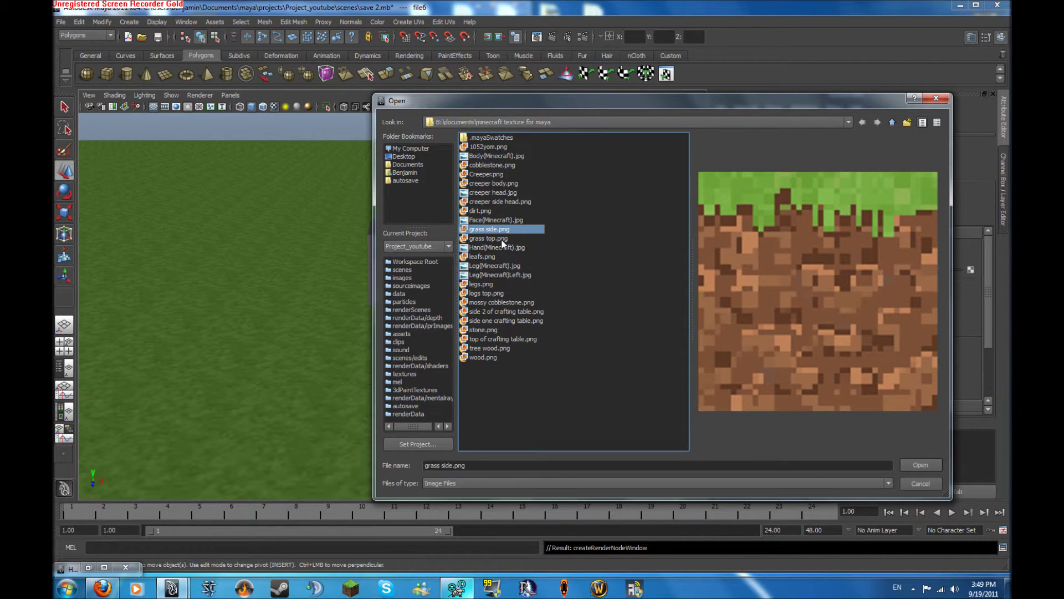
double_click(496, 229)
- Select the cube's side faces in a level view and assign the grass side Lambert material to them
scroll(435, 225, "up", 3)
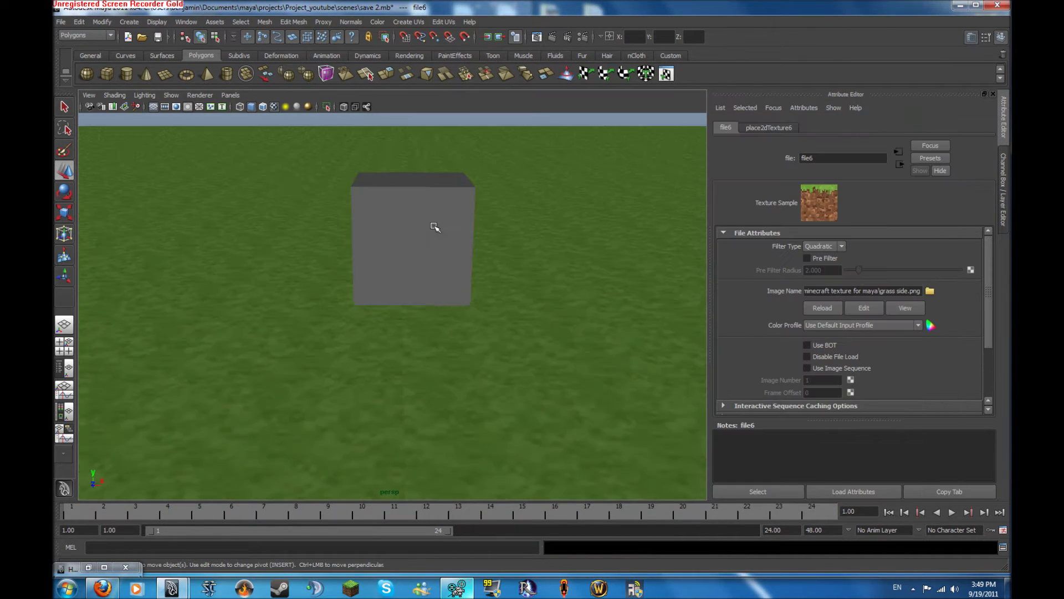
right_click_drag(433, 225, 426, 249)
scroll(285, 219, "down", 4)
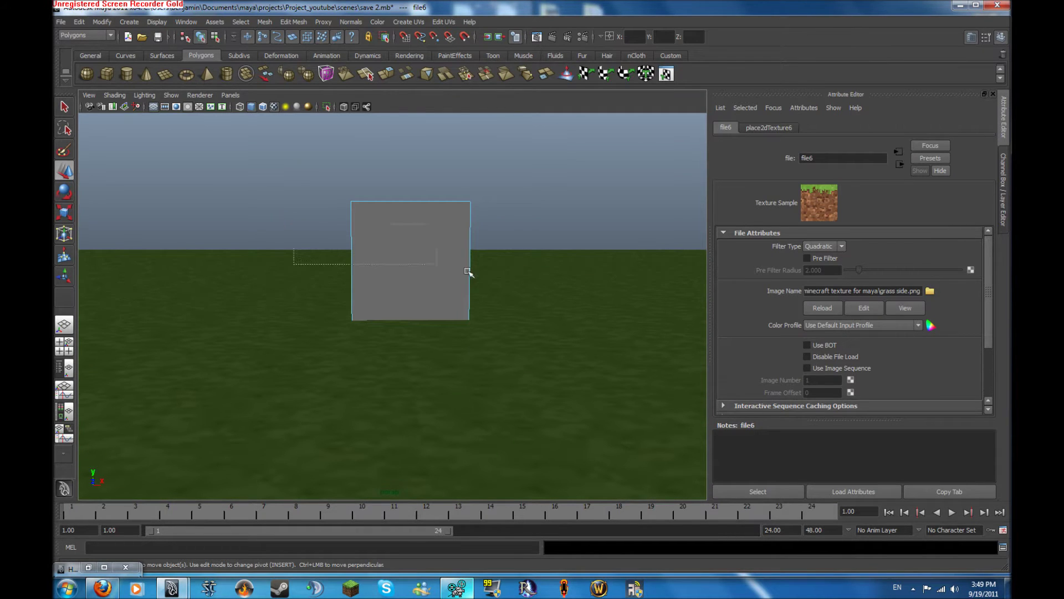
left_click_drag(533, 281, 530, 279)
left_click(88, 567)
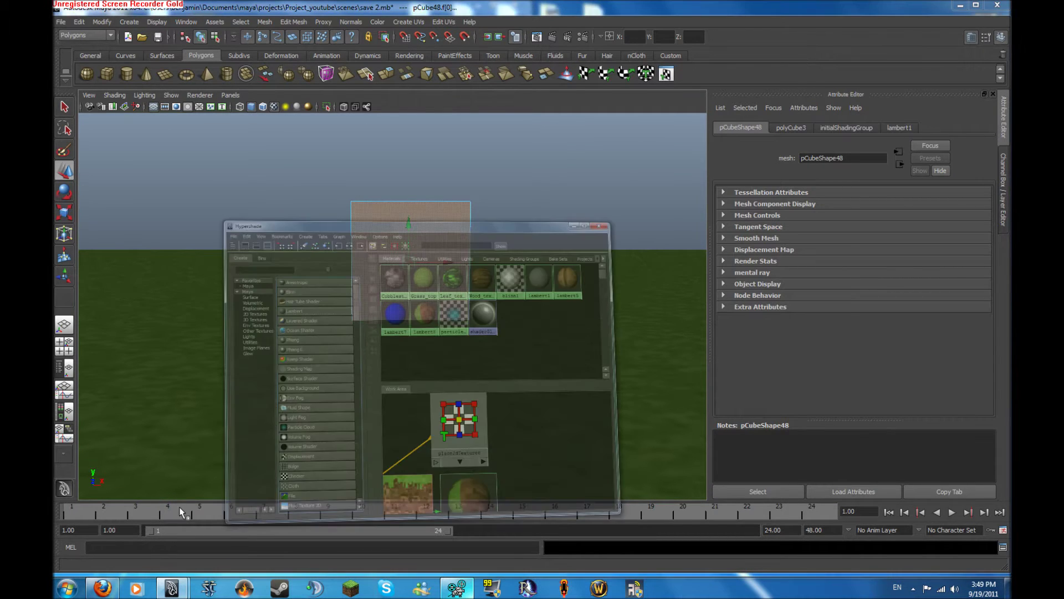
right_click_drag(633, 488, 625, 434)
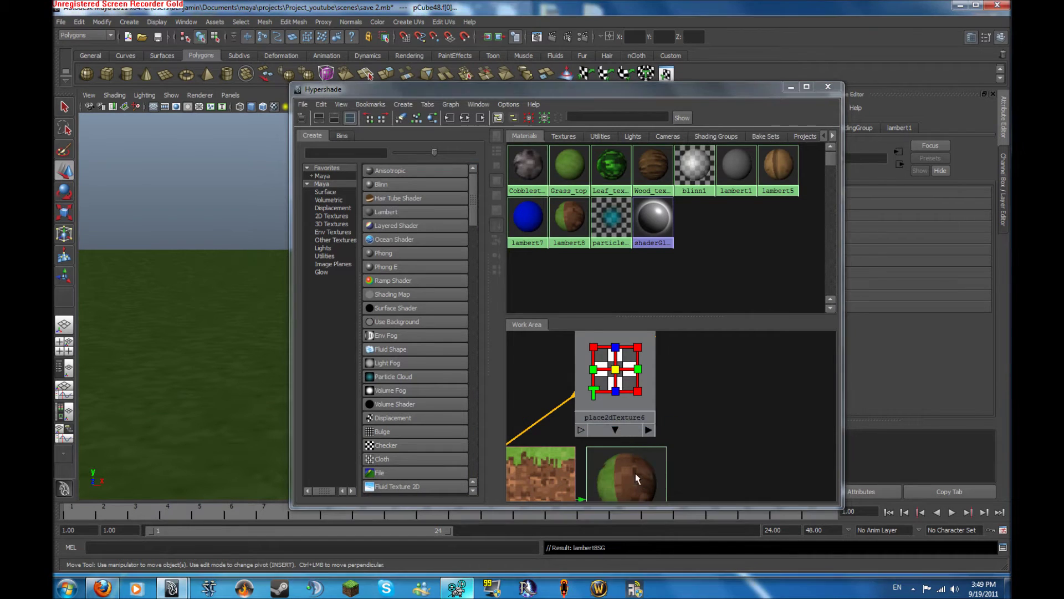
left_click(791, 87)
- Rename the grass side material to "dirt side texture"
double_click(831, 158)
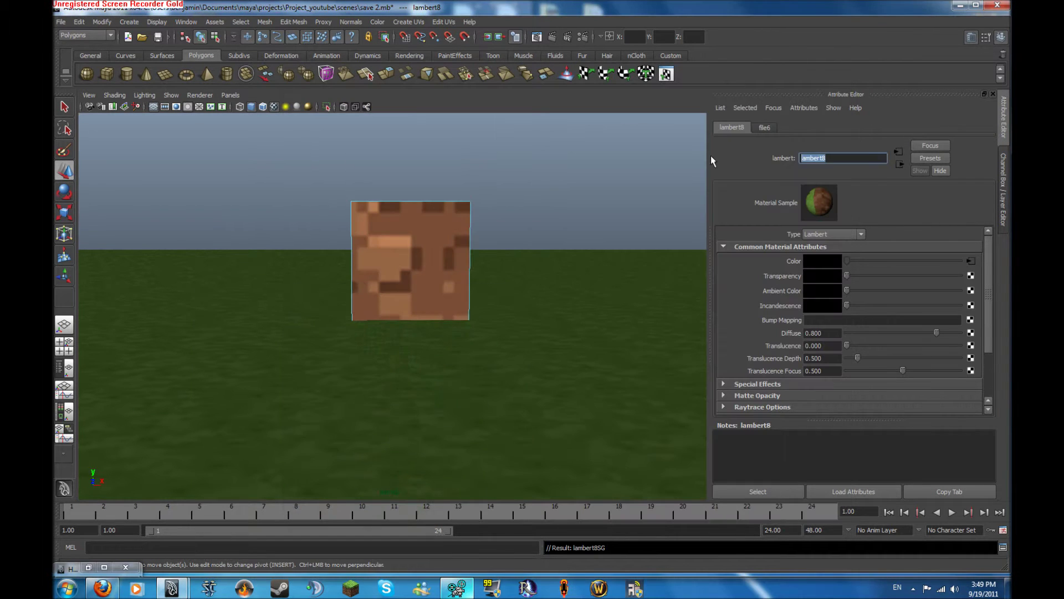
type("dirt")
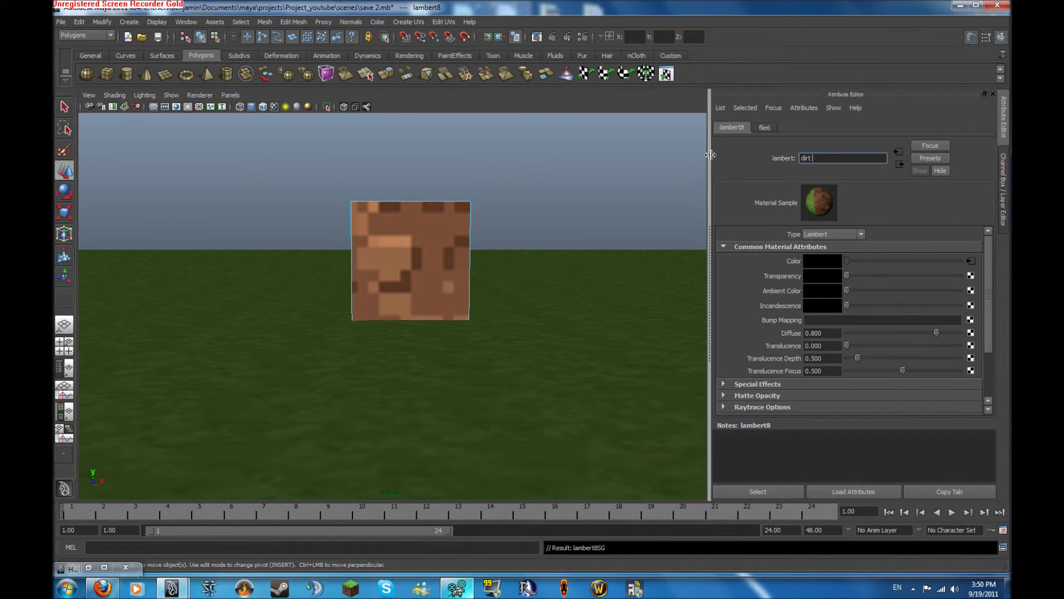
type(" side texture")
key("Return")
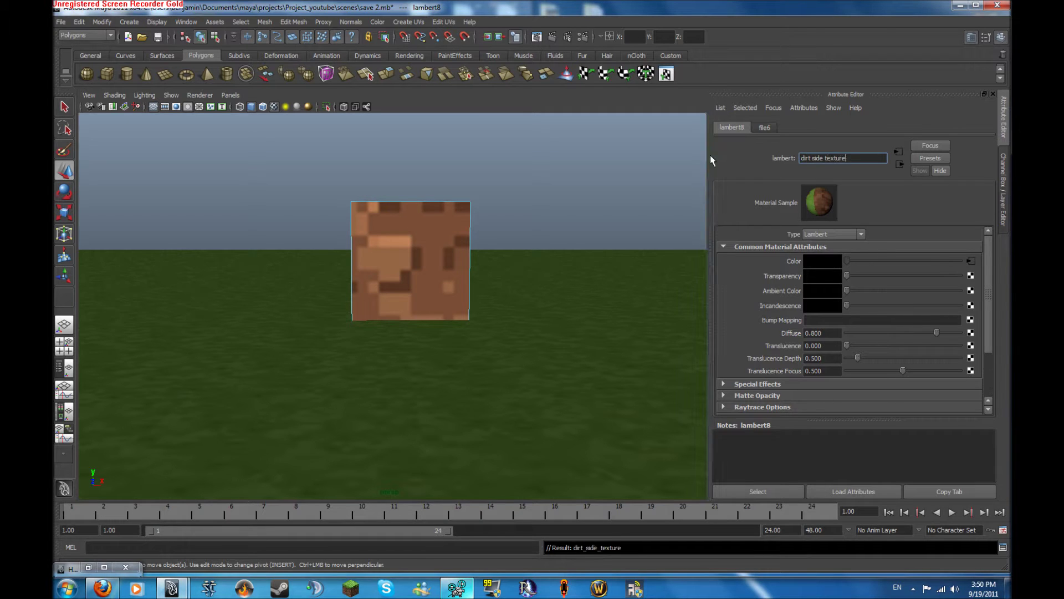
- Select two opposite side faces of the cube and open the Planar Mapping options
left_click(462, 232)
left_click_drag(370, 236, 546, 260, "alt")
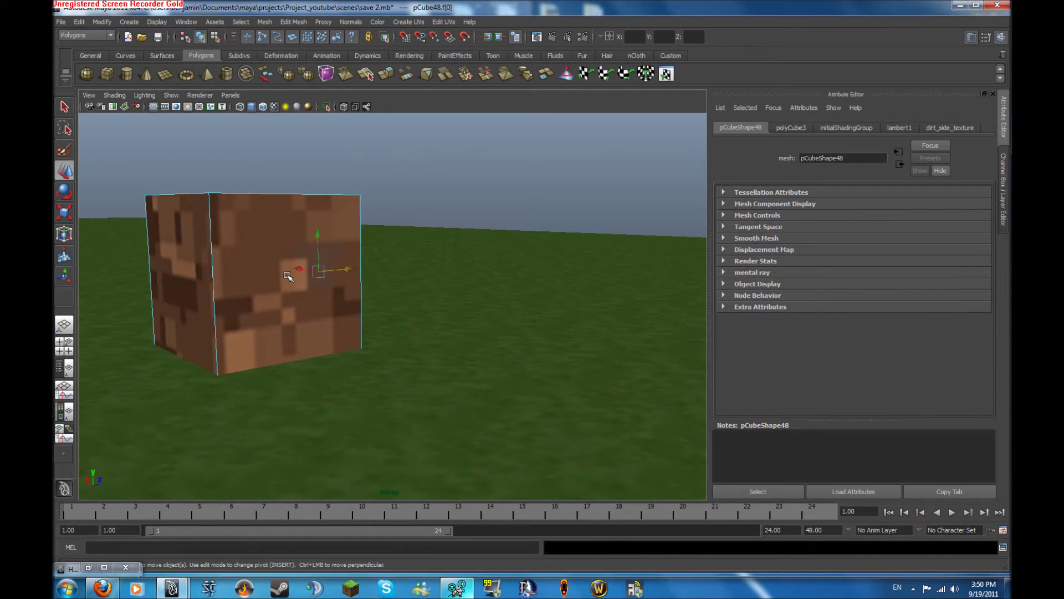
left_click(200, 279, "shift")
left_click_drag(334, 264, 196, 262, "alt")
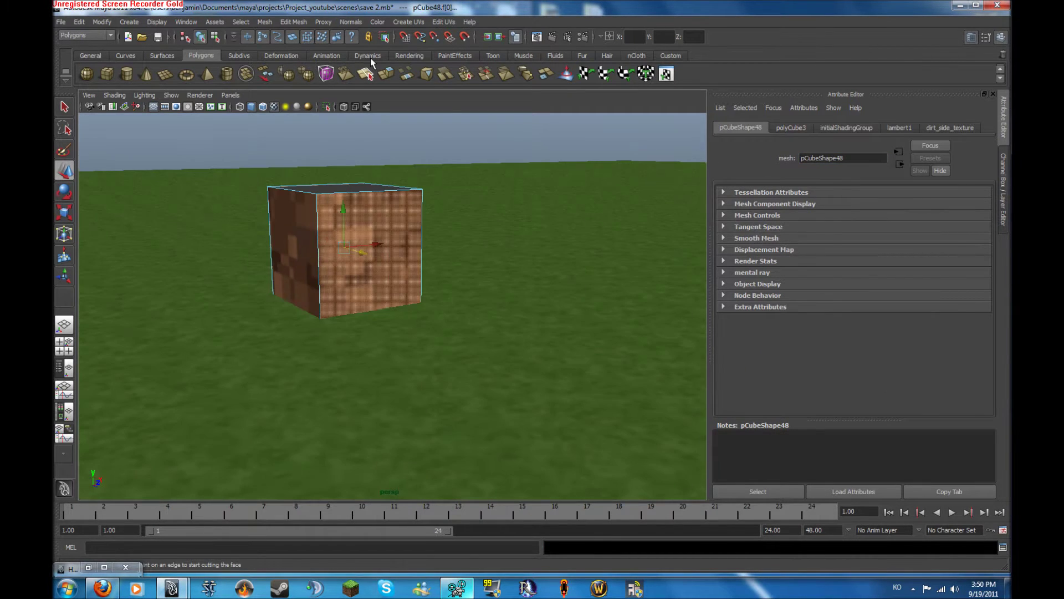
left_click(409, 22)
left_click(511, 39)
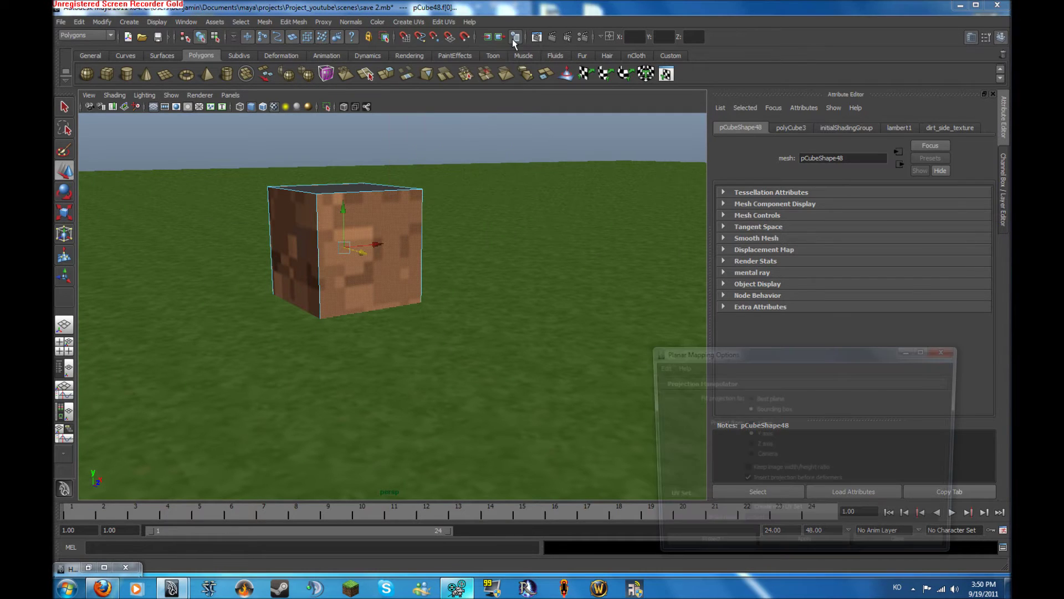
- Planar-map the two selected side faces, trying the X axis projection and settling on the Z axis
left_click(756, 425)
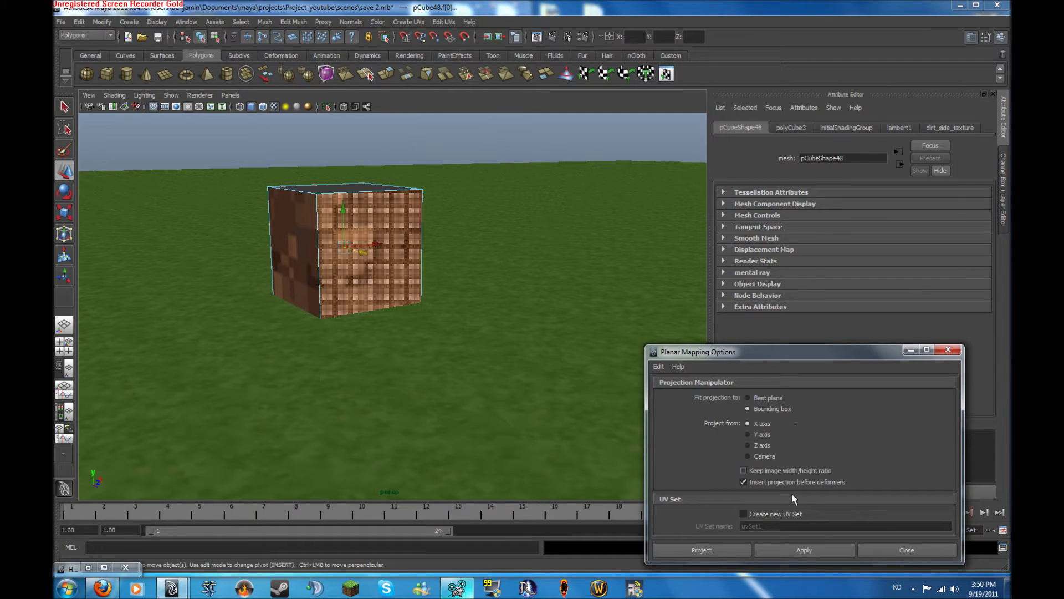
left_click(793, 542)
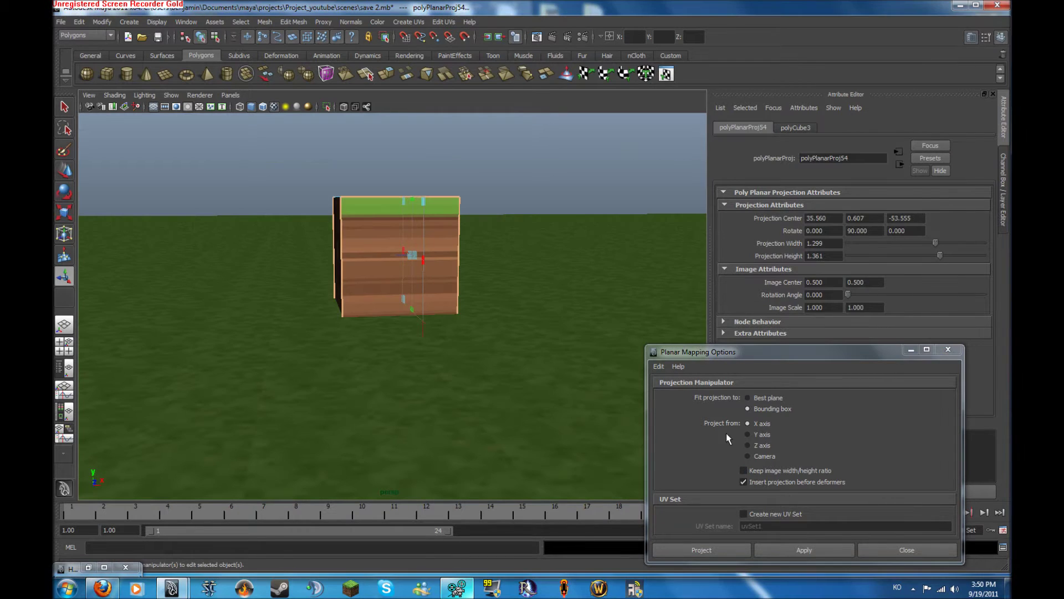
left_click(753, 446)
left_click(796, 548)
left_click_drag(380, 352, 440, 351, "alt")
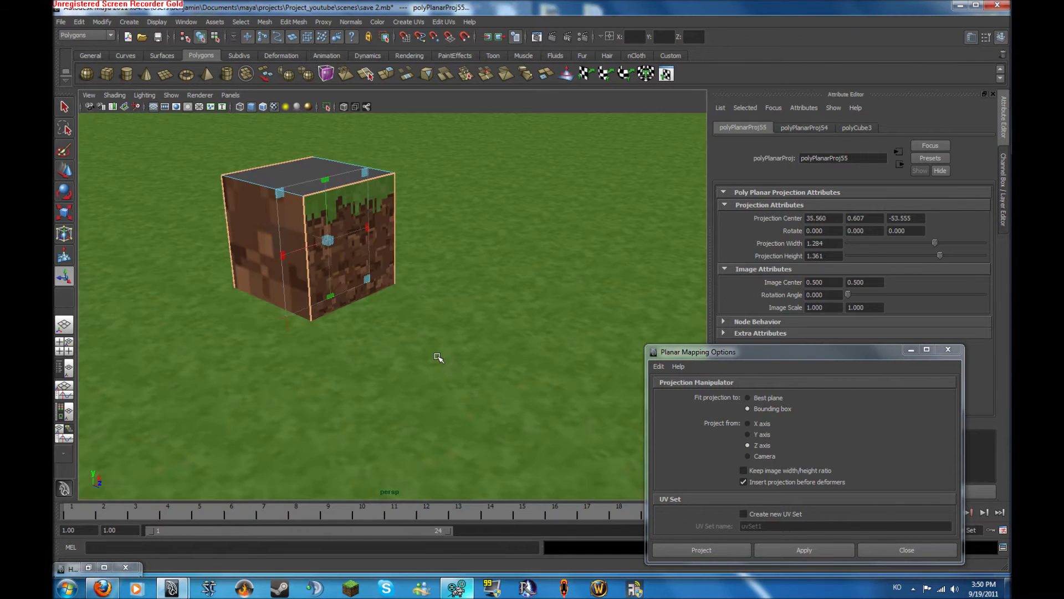
- Select the cube's other two opposite side faces and planar-map them from the X axis
left_click(259, 254)
left_click_drag(259, 254, 98, 245, "alt")
left_click(543, 277, "shift")
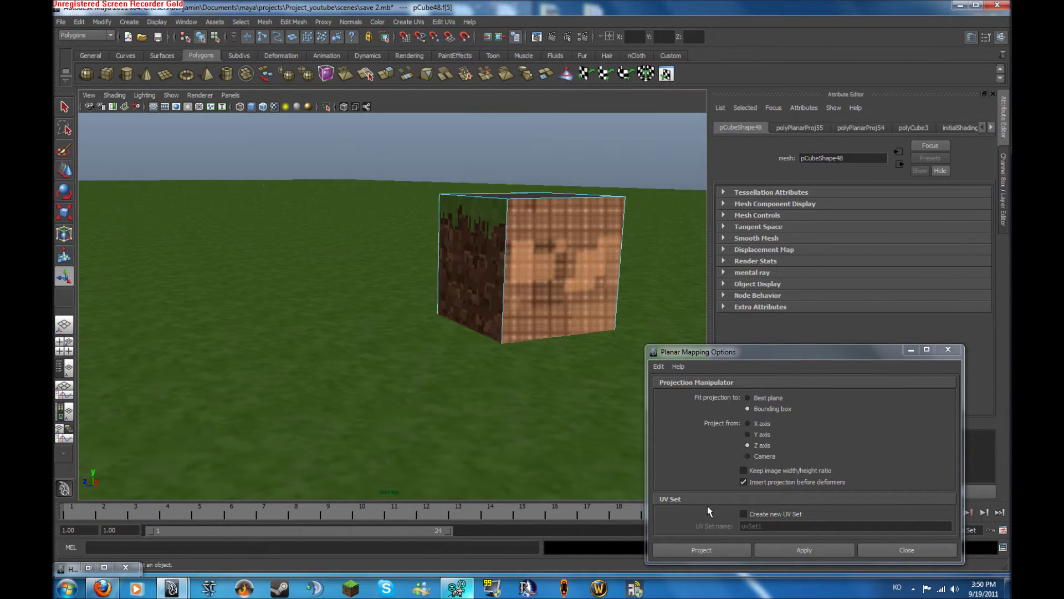
left_click(756, 424)
left_click(804, 550)
- Assign the Grass_top material to the cube's top face and planar-map it from the Y axis
left_click_drag(560, 380, 417, 281, "alt")
left_click(417, 282)
left_click(88, 567)
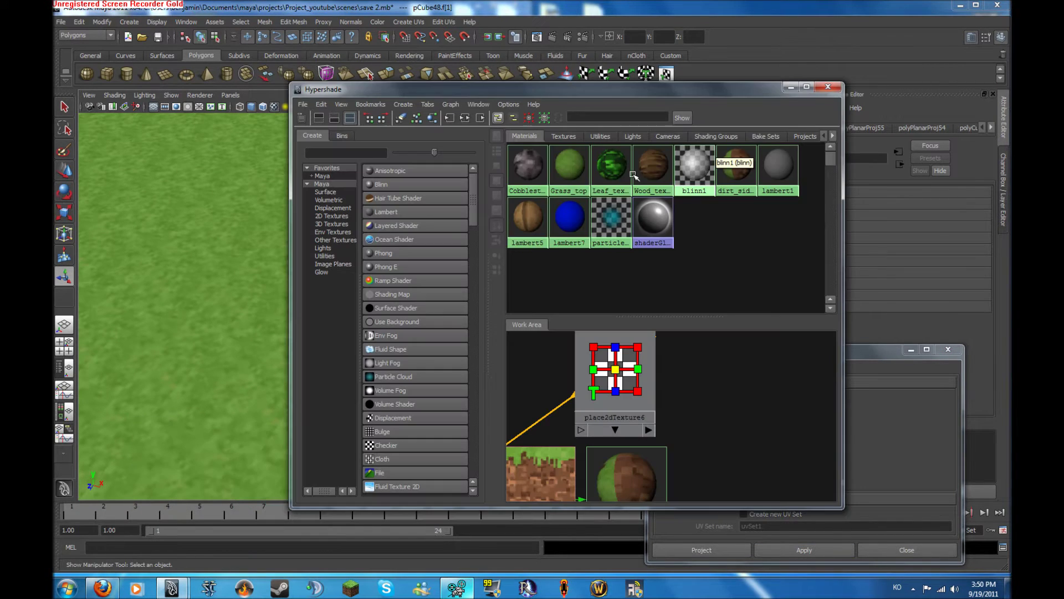
right_click_drag(570, 166, 573, 137)
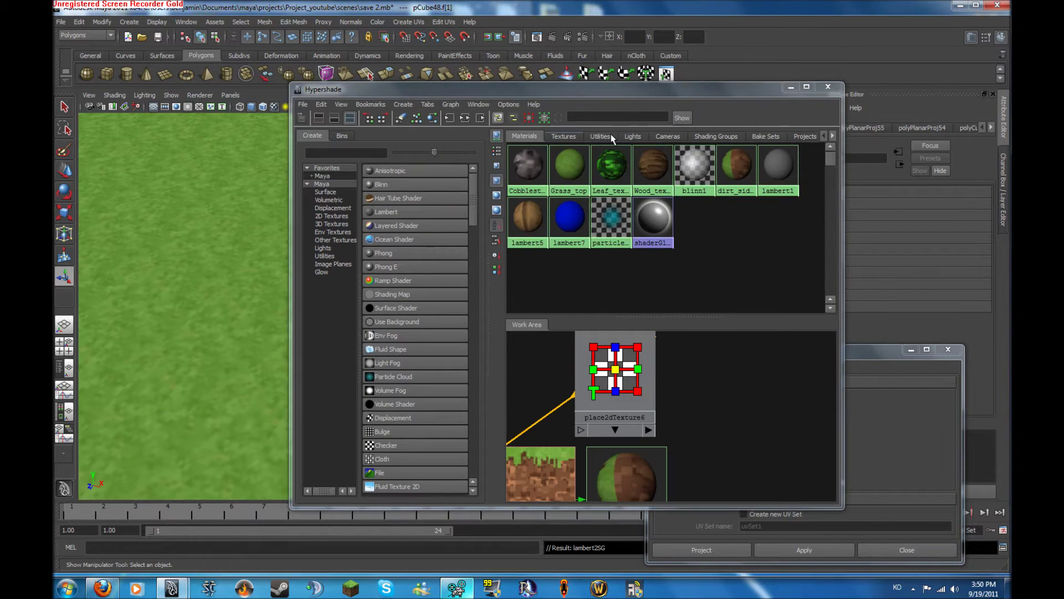
left_click(791, 88)
left_click(749, 435)
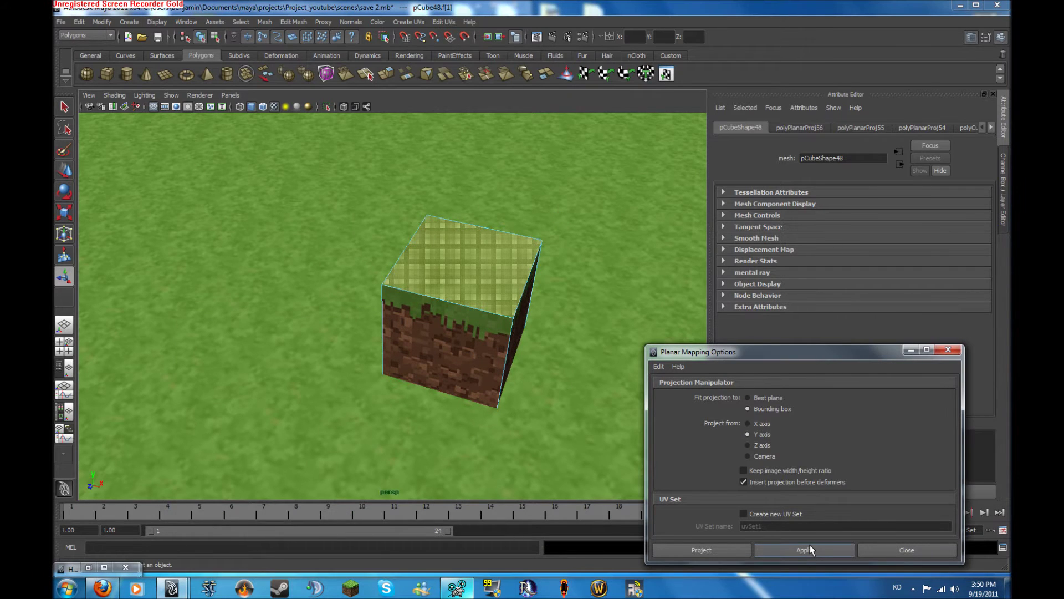
left_click(804, 549)
- Inspect the textured grass block from above and from its sides, and clear the selection
left_click_drag(485, 312, 593, 280, "alt")
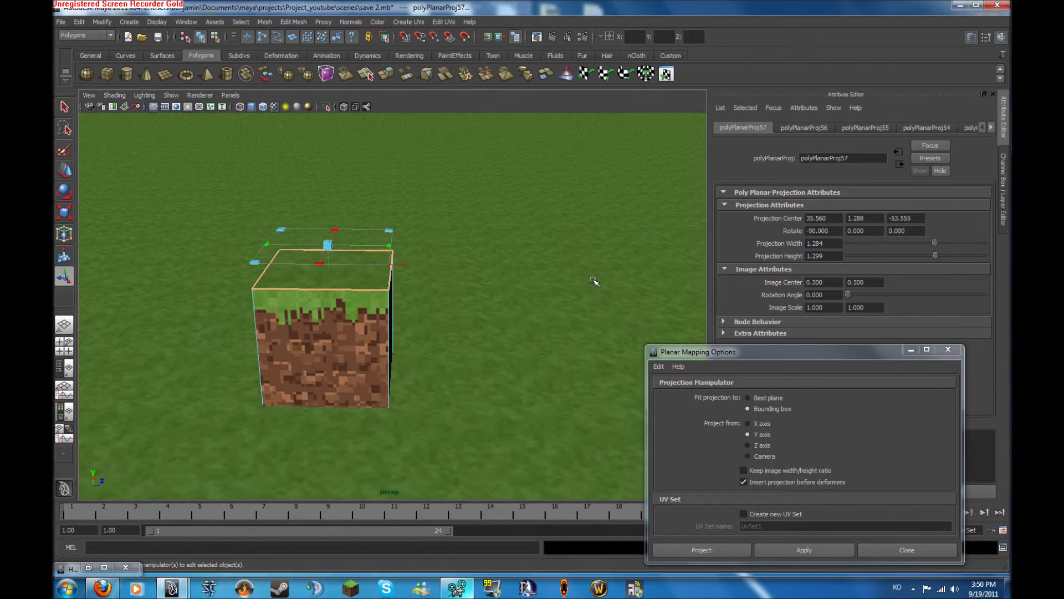
middle_click_drag(413, 280, 511, 275, "alt")
left_click_drag(511, 276, 449, 280, "alt")
middle_click_drag(449, 280, 480, 295, "alt")
left_click_drag(481, 295, 421, 344, "alt")
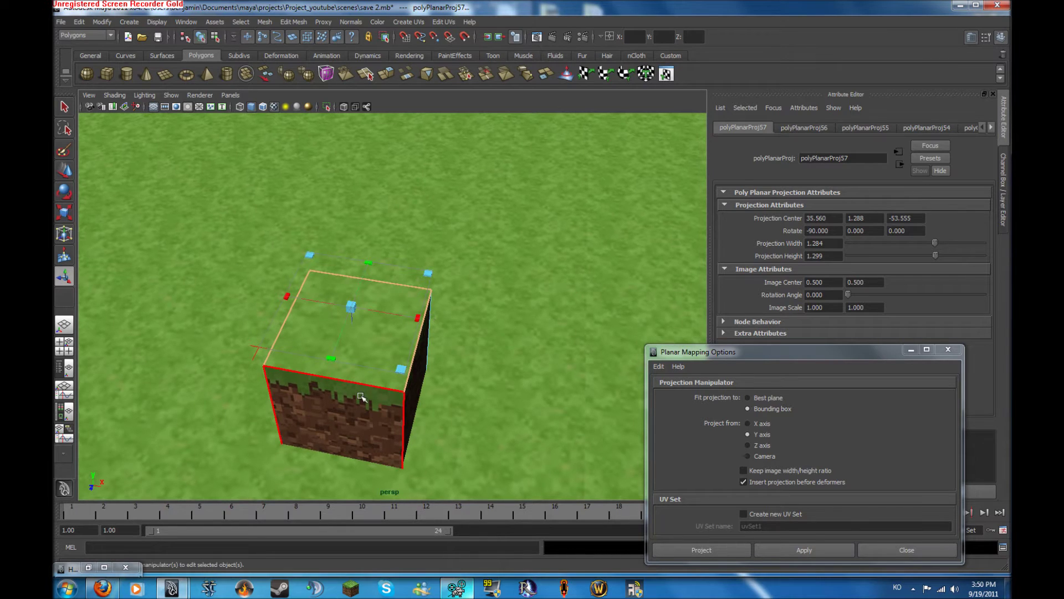
left_click_drag(361, 392, 383, 307, "alt")
left_click(352, 161)
left_click_drag(351, 162, 368, 309, "alt")
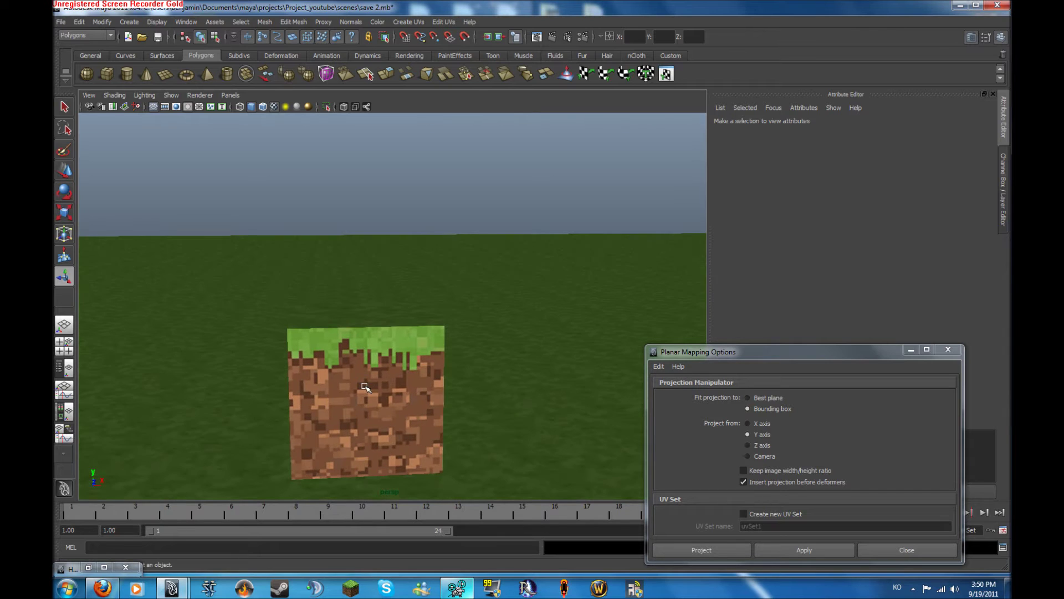
- Duplicate the grass block and move the copy clear of the original
left_click(364, 384)
key("ctrl+d")
key("w")
mouse_move(406, 383)
left_mouse_down()
mouse_move(539, 369)
mouse_move(507, 363)
mouse_move(408, 380)
left_mouse_up()
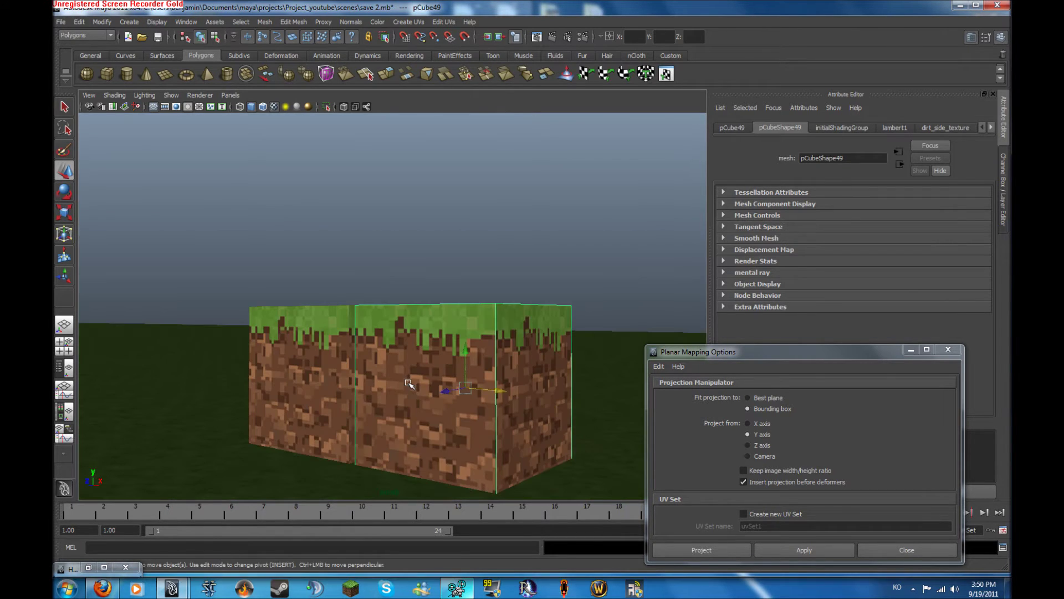
right_click_drag(409, 383, 410, 410)
left_click(418, 388)
left_click_drag(490, 386, 535, 348, "alt")
right_click_drag(535, 347, 566, 335)
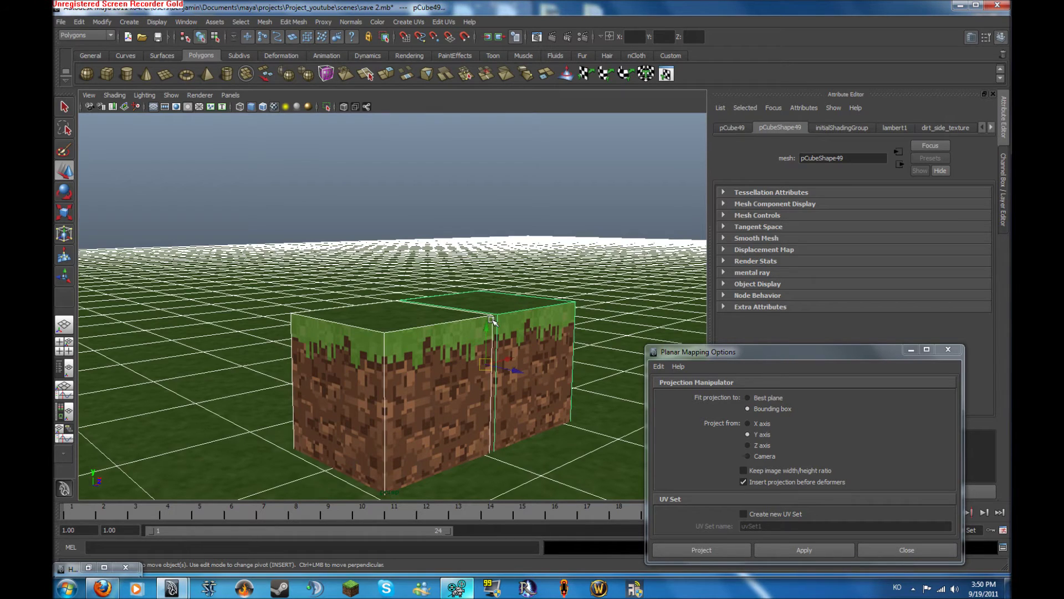
left_click_drag(483, 315, 440, 322)
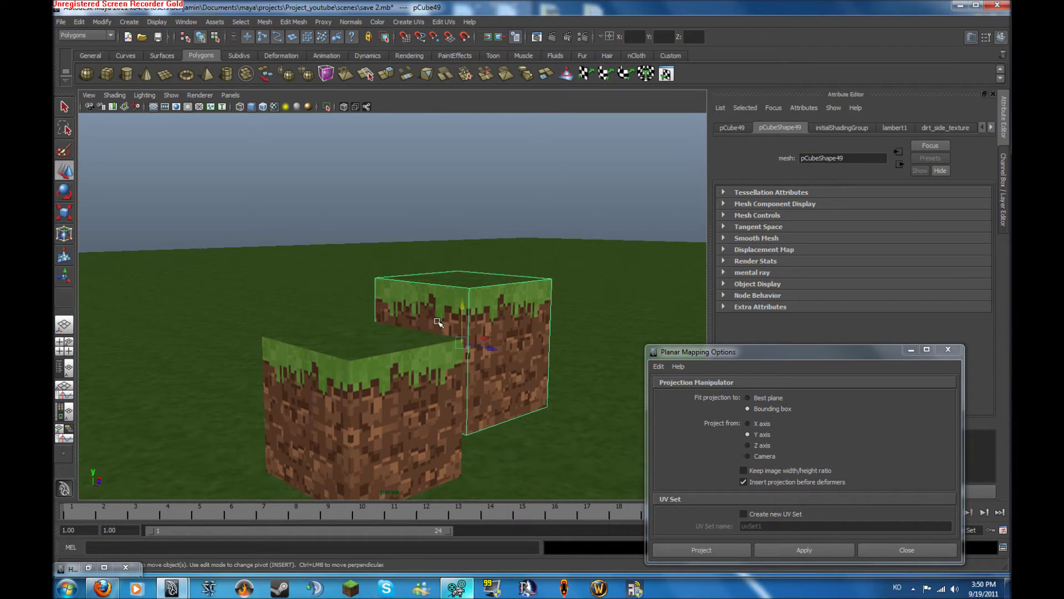
- Select the duplicate block's faces and bring up the Hypershade materials for them
right_click_drag(441, 323, 444, 329)
left_click_drag(444, 329, 357, 310, "alt")
left_click_drag(357, 309, 587, 364)
left_click(88, 567)
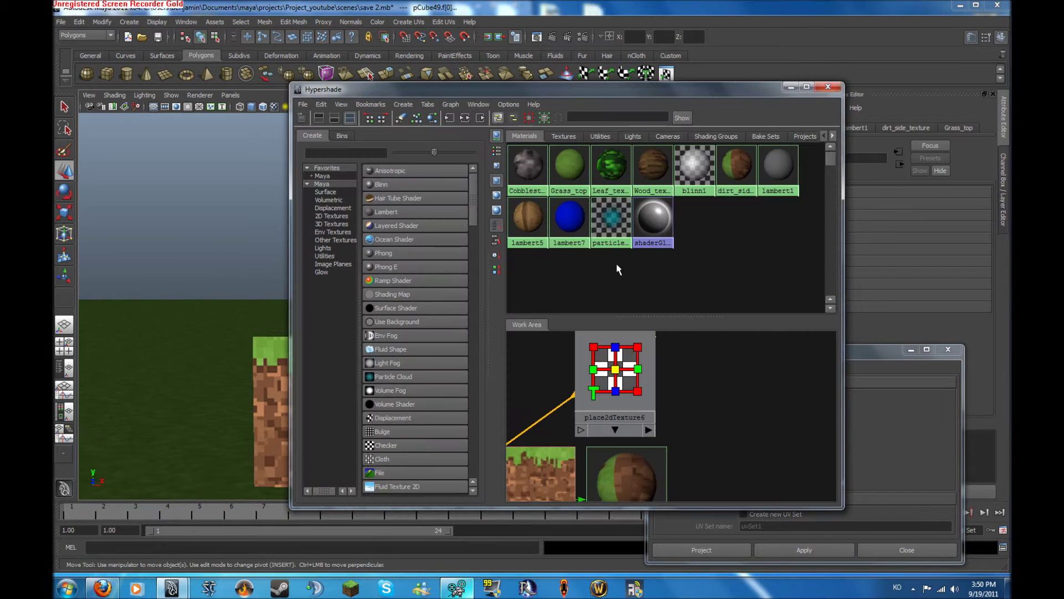
right_click_drag(660, 161, 661, 137)
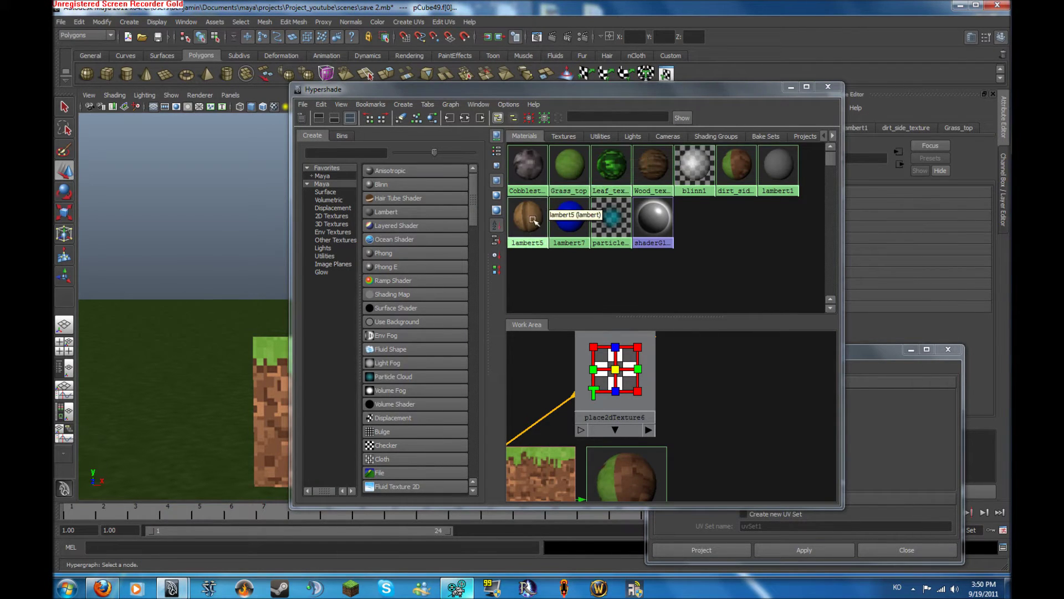
- Create a new Lambert material and connect a File texture to its Color
left_click(387, 211)
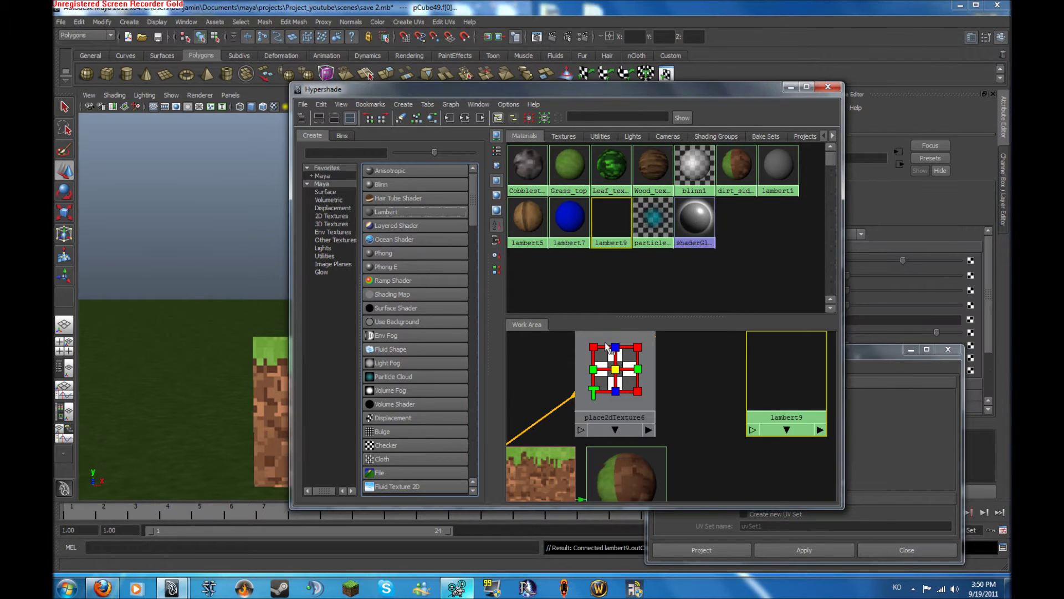
left_click(971, 261)
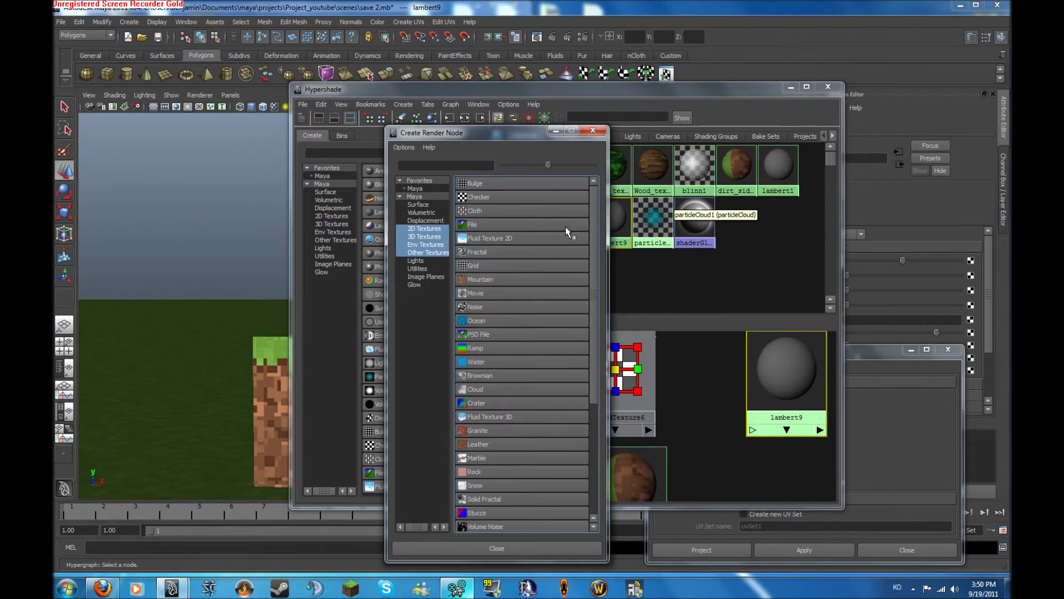
left_click(472, 225)
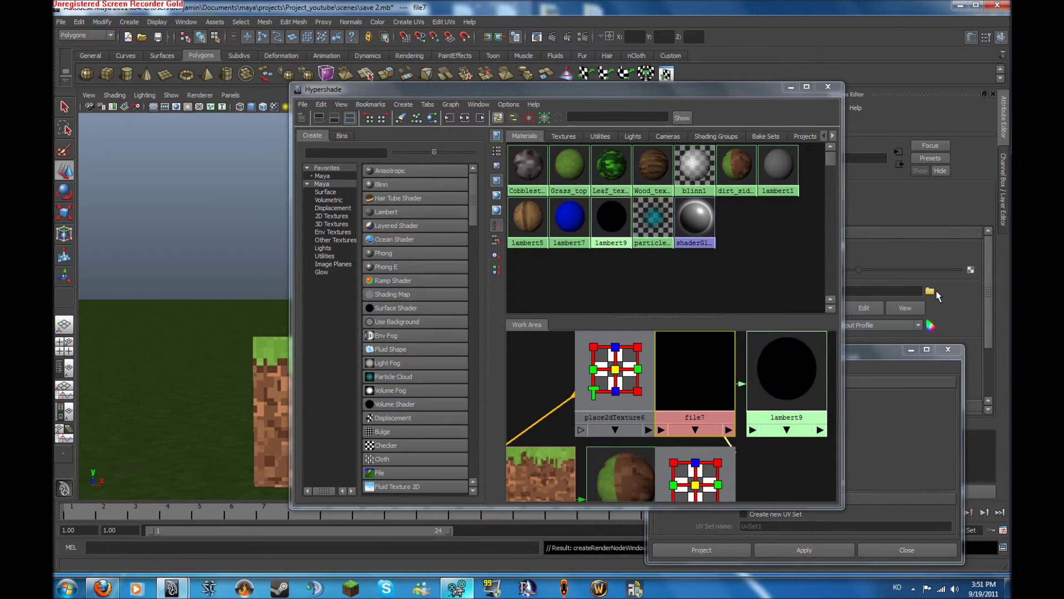
- Load dirt.png from the minecraft texture for maya folder as the new material's file texture
left_click(931, 291)
left_click(541, 267)
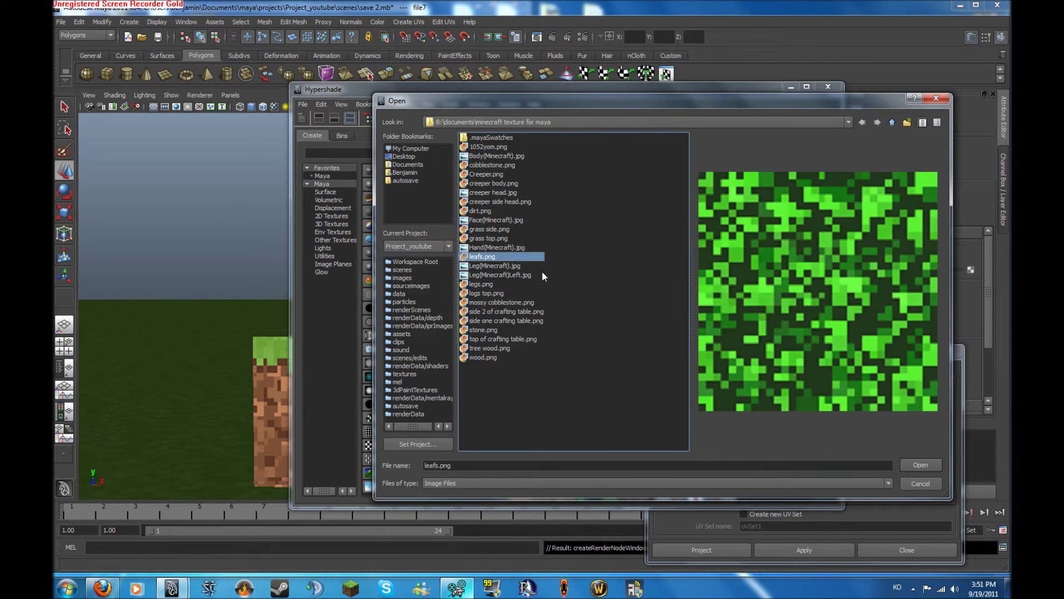
key("Up")
key("Up")
key("Up")
key("Up")
key("Down")
key("Down")
key("Up")
key("Up")
key("Up")
key("Return")
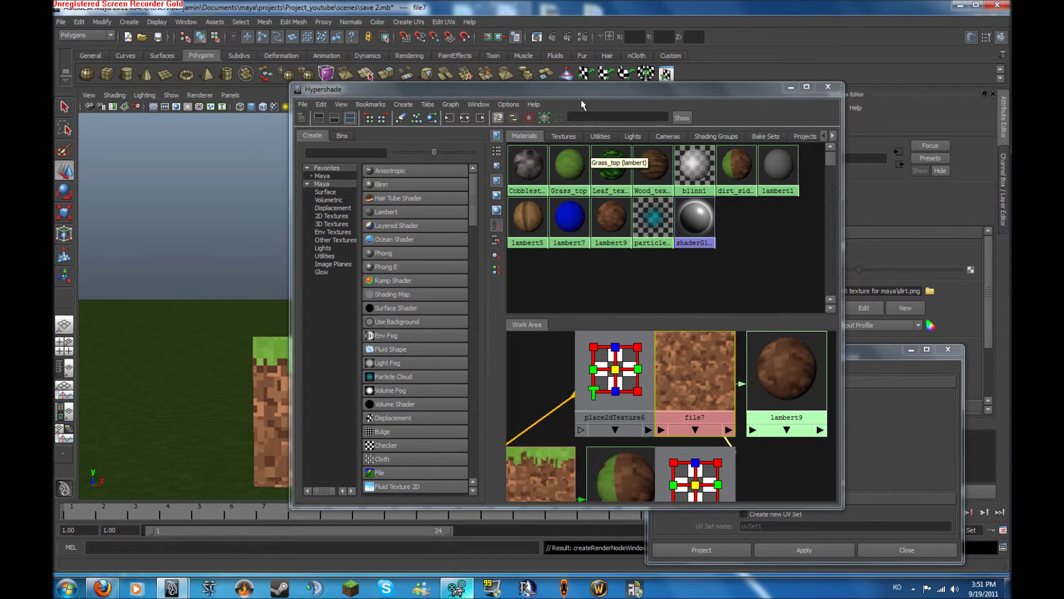
- Assign the new dirt material to the duplicate block's selected side faces and clear the Hypershade out of the way
left_click_drag(584, 94, 374, 471)
left_click_drag(362, 311, 430, 333)
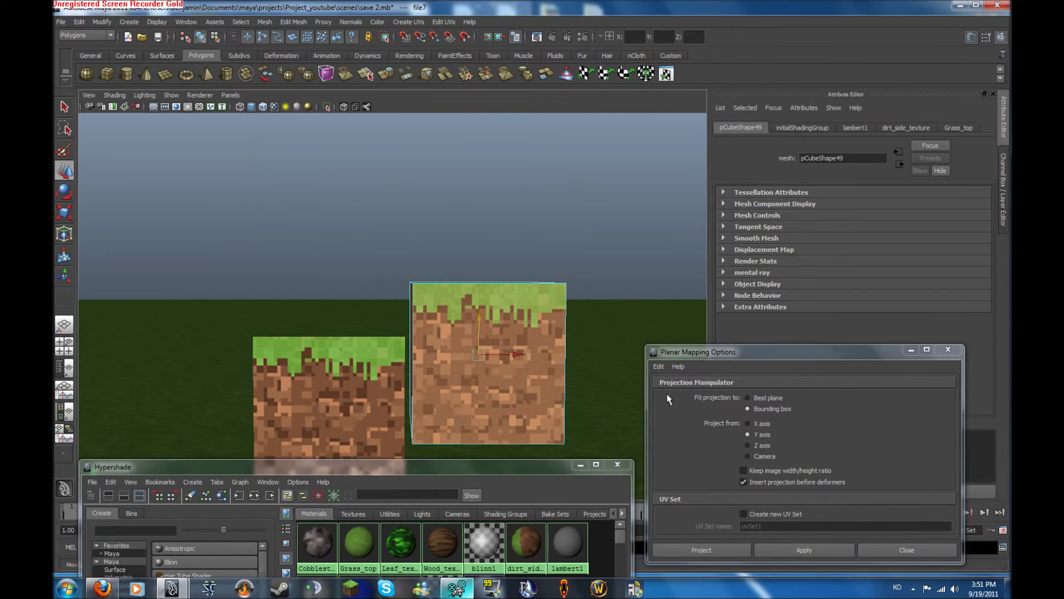
left_click_drag(423, 465, 527, 139)
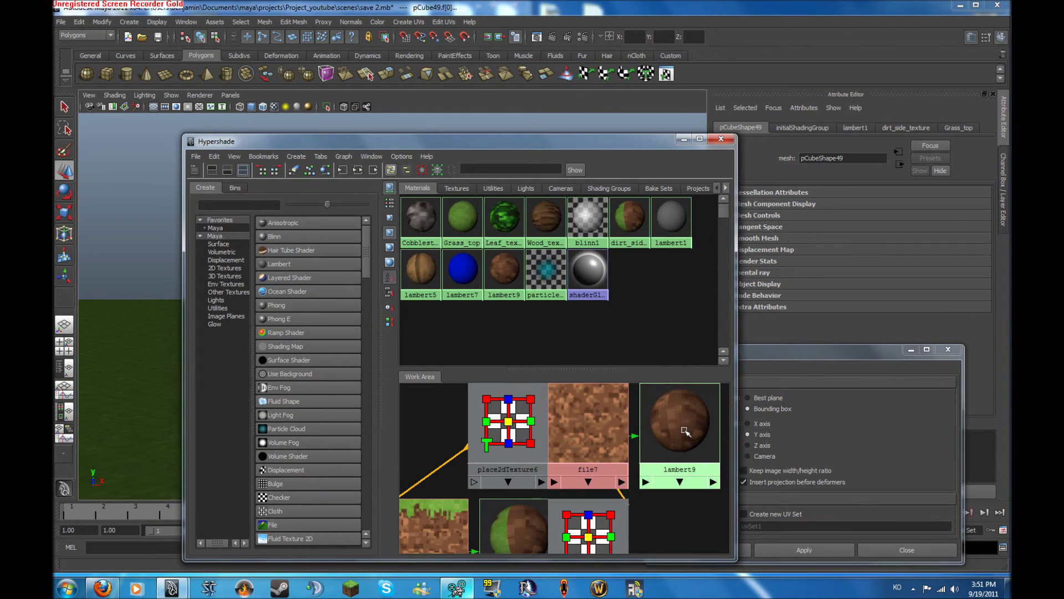
right_click_drag(684, 431, 685, 403)
left_click(685, 140)
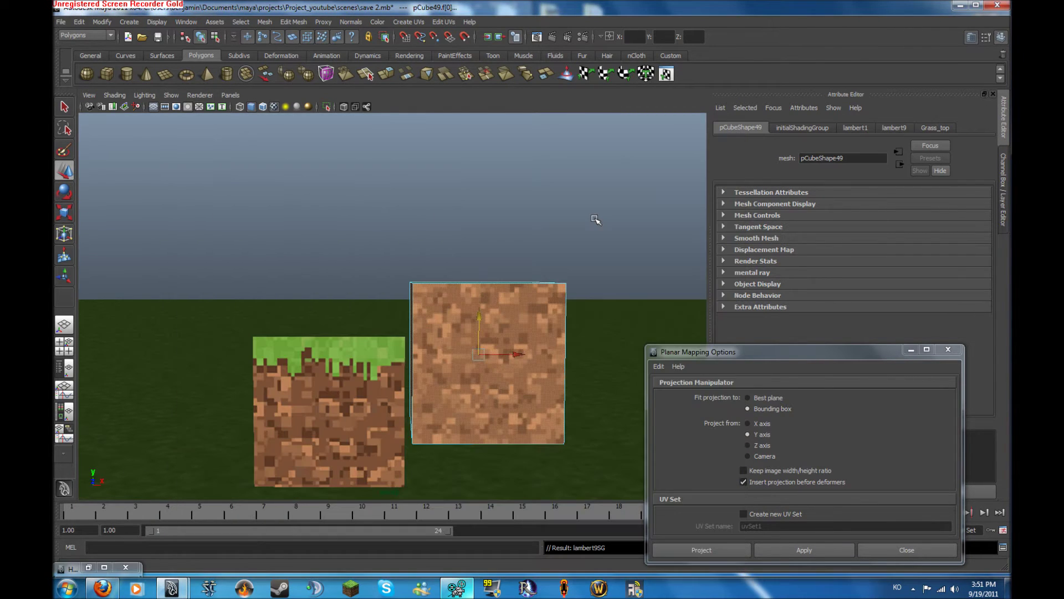
- Select the duplicate block's top face and assign the dirt material to it
right_click_drag(515, 350, 558, 333)
left_click_drag(557, 333, 491, 318, "alt")
right_click_drag(484, 316, 484, 342)
left_click(485, 328)
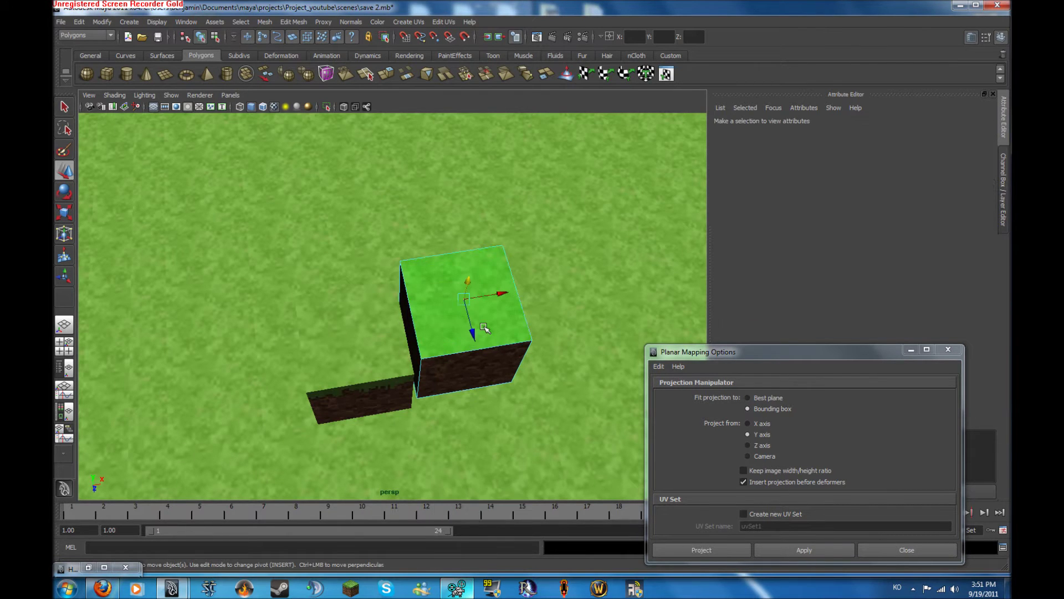
left_click(484, 327)
left_click(88, 568)
right_click_drag(689, 441, 691, 415)
left_click(687, 139)
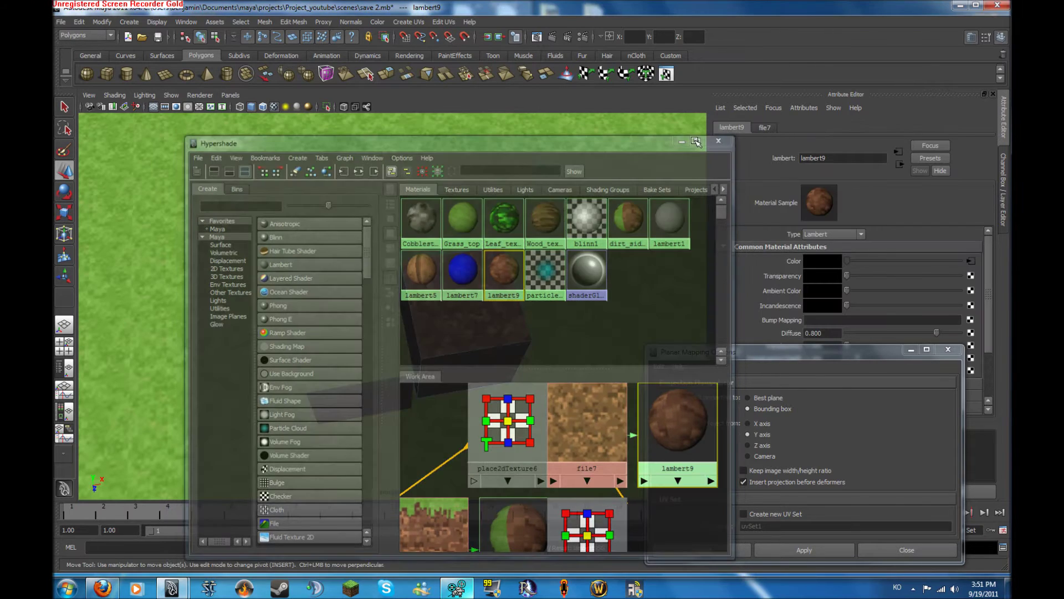
- Rename the dirt Lambert material as dirt_texture
type("dirt ")
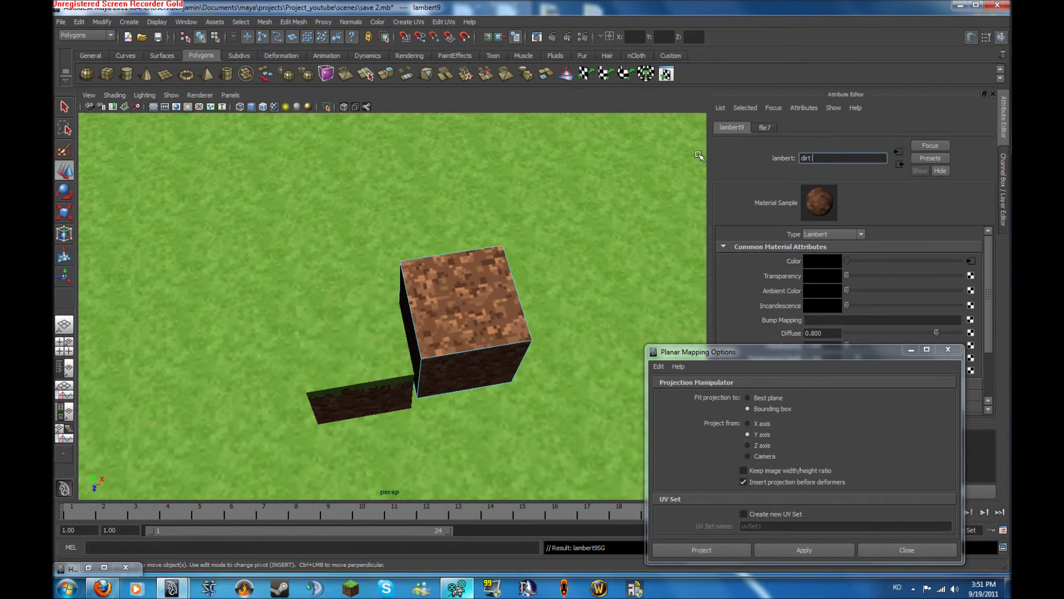
type("texture")
key("Return")
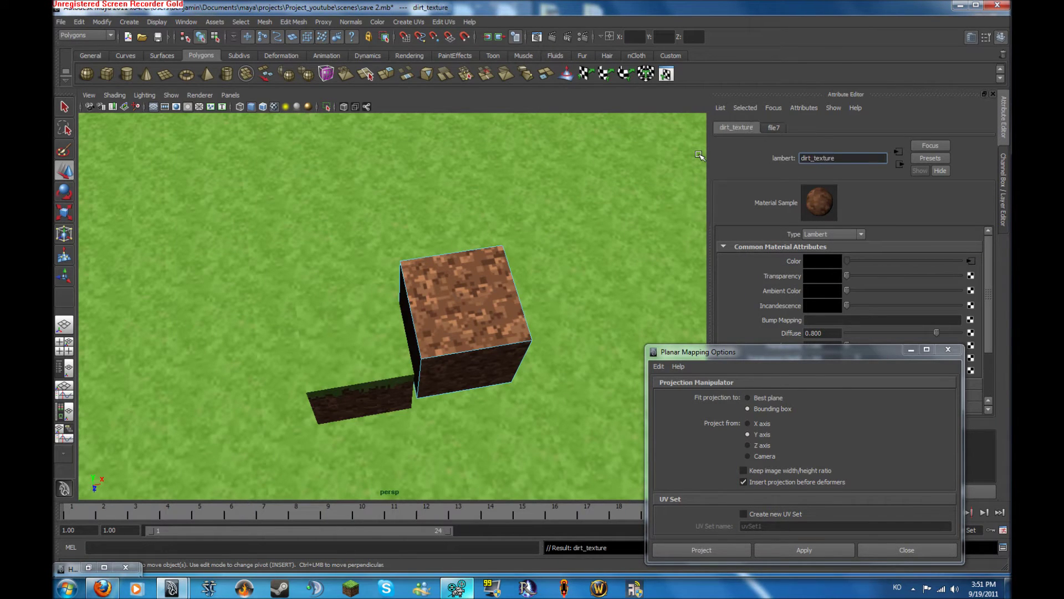
- Return the dirt block to object selection and inspect it from the front and other sides
right_click(447, 315)
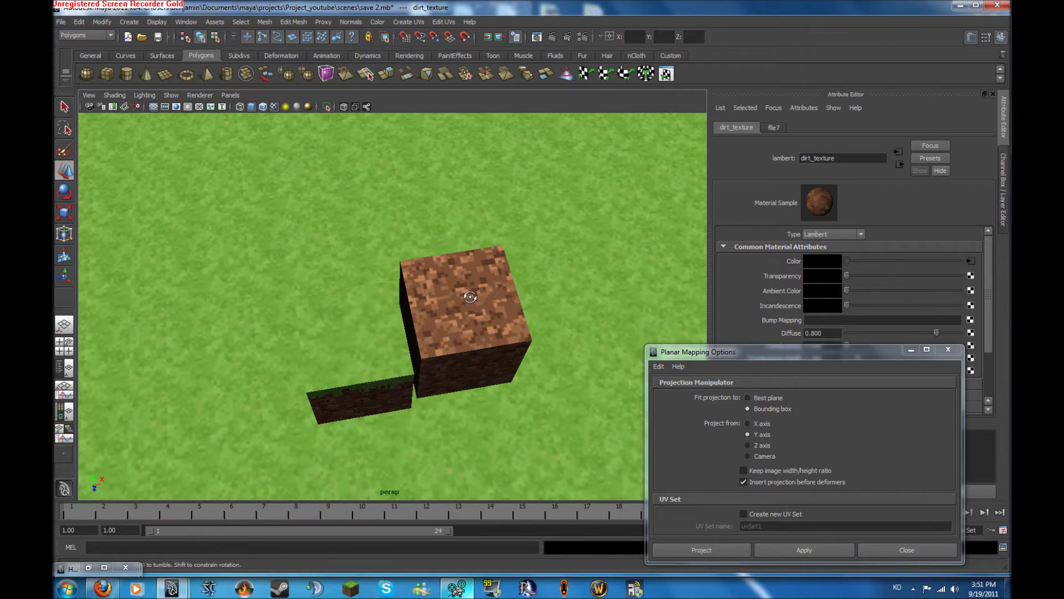
left_click_drag(448, 314, 421, 349, "alt")
left_click(464, 347)
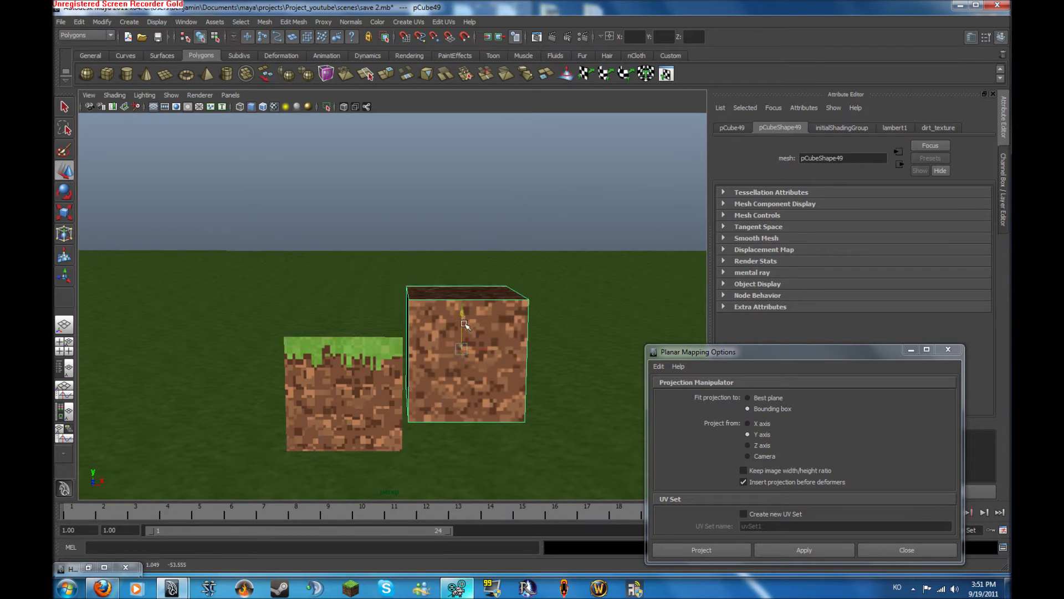
left_click_drag(466, 381, 482, 330, "alt")
left_click(421, 375)
- Duplicate the grass block and move the copy flush against the original's side in the front view
left_click(343, 350)
left_click_drag(344, 350, 439, 409, "alt")
key("ctrl+d")
key("space")
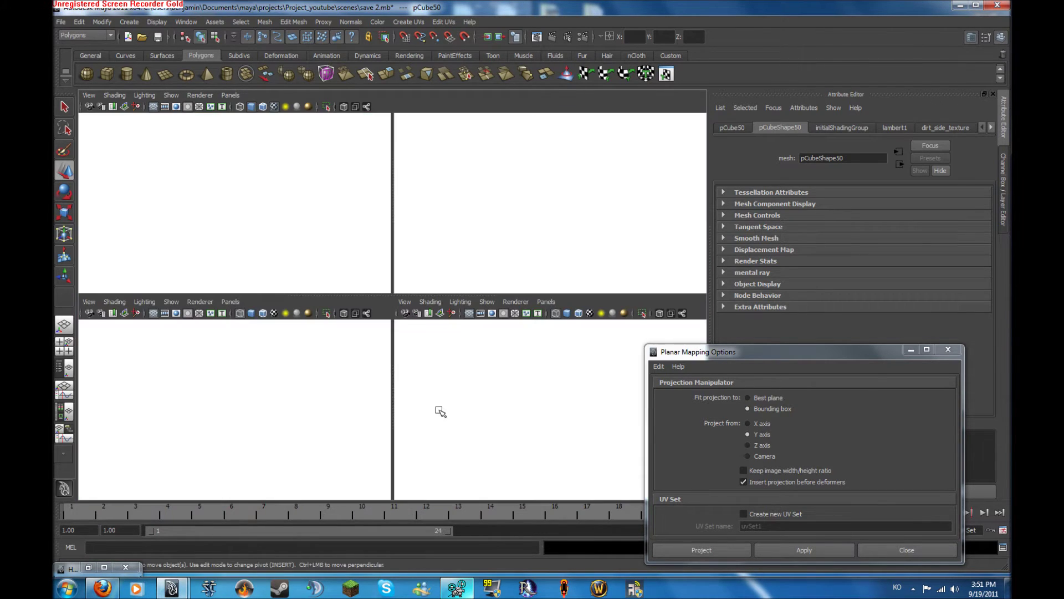
scroll(349, 397, "down", 8)
middle_click_drag(124, 456, 305, 431, "alt")
scroll(187, 377, "up", 5)
right_click_drag(304, 431, 444, 423, "alt")
mouse_move(264, 380)
right_mouse_down("alt")
mouse_move(223, 375)
mouse_move(282, 382)
right_mouse_up("alt")
key("space")
middle_click_drag(472, 393, 430, 383, "alt")
right_click_drag(430, 383, 433, 348, "alt")
middle_click_drag(408, 322, 412, 322)
- Raise both grass blocks so they rest on the ground line, and move the dirt block well above them
left_click(375, 204, "shift")
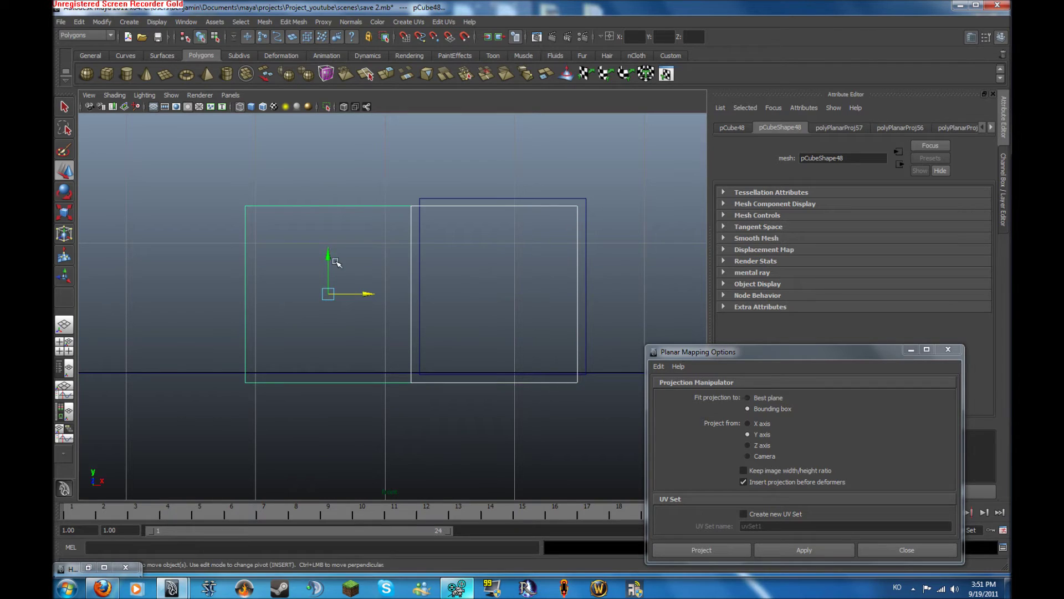
left_click_drag(331, 256, 331, 245)
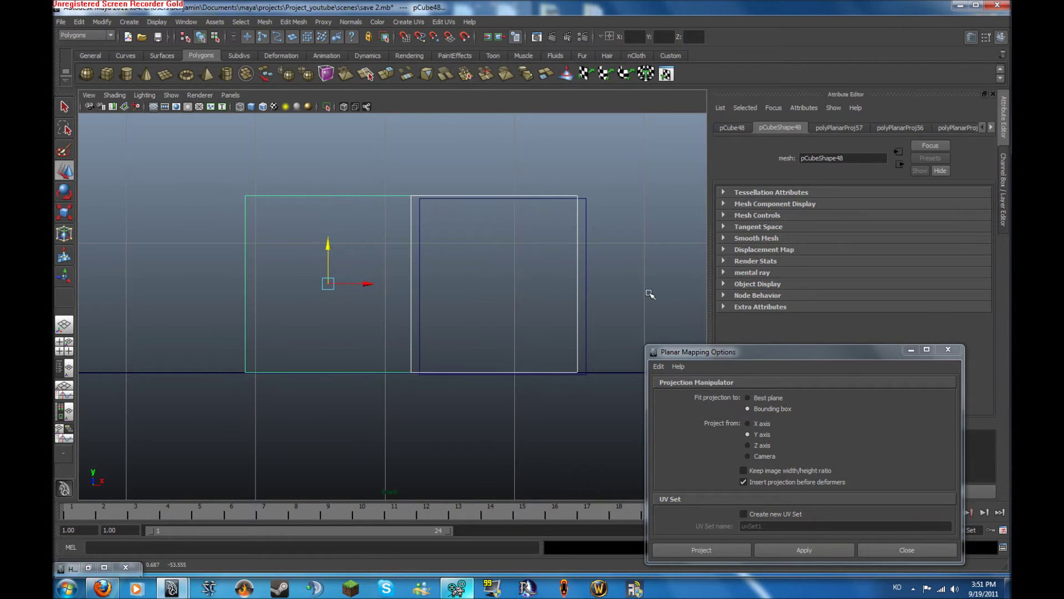
left_click(586, 292)
left_click_drag(501, 250, 515, 193)
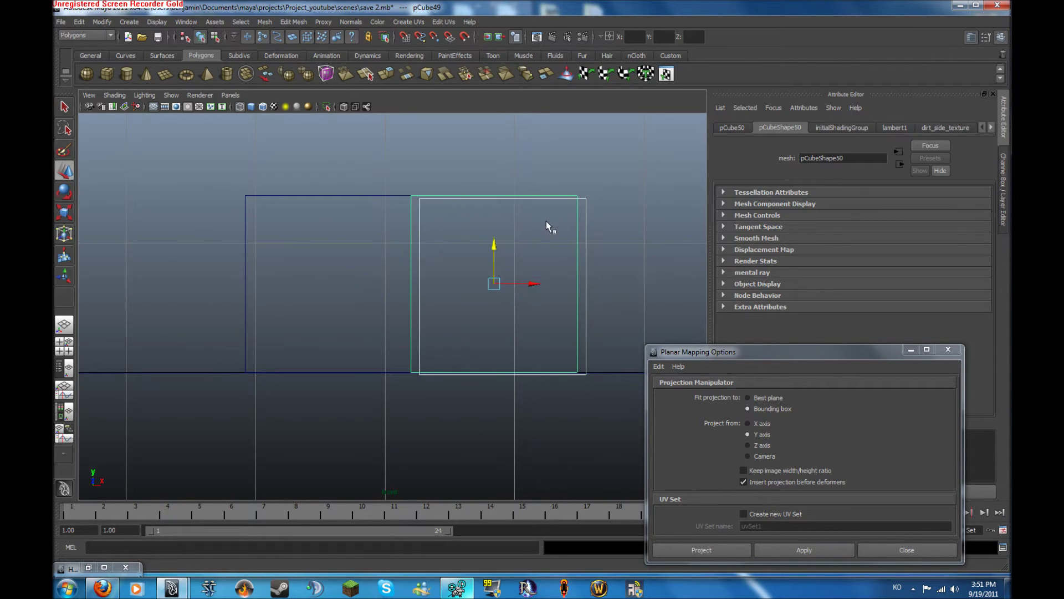
key("ctrl+z")
left_click_drag(503, 248, 503, 40)
middle_click_drag(501, 177, 497, 261, "alt")
right_click_drag(498, 261, 387, 211, "alt")
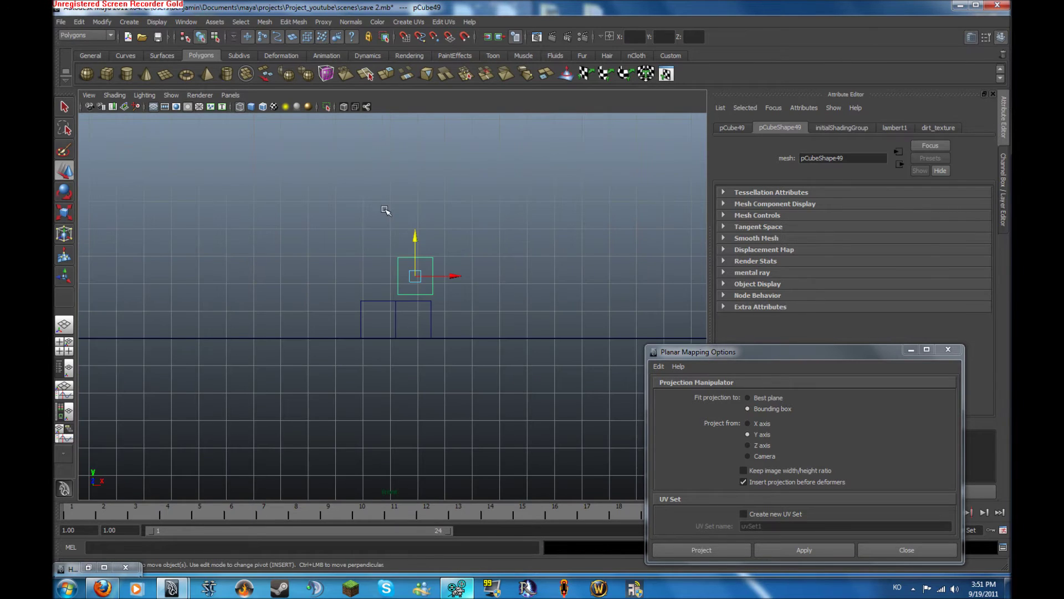
left_click_drag(414, 244, 415, 128)
scroll(444, 242, "up", 5)
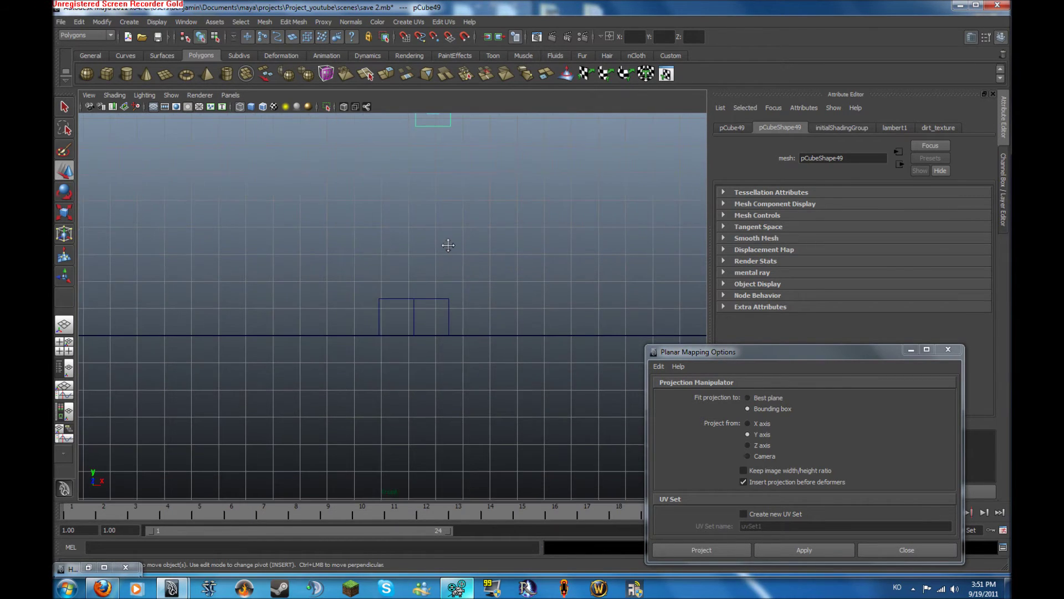
- Duplicate the end grass block and slide the copy flush against its outer side in the front view
right_click_drag(616, 297, 632, 302, "alt")
left_click_drag(491, 275, 633, 336)
key("ctrl+d")
scroll(585, 327, "up", 6)
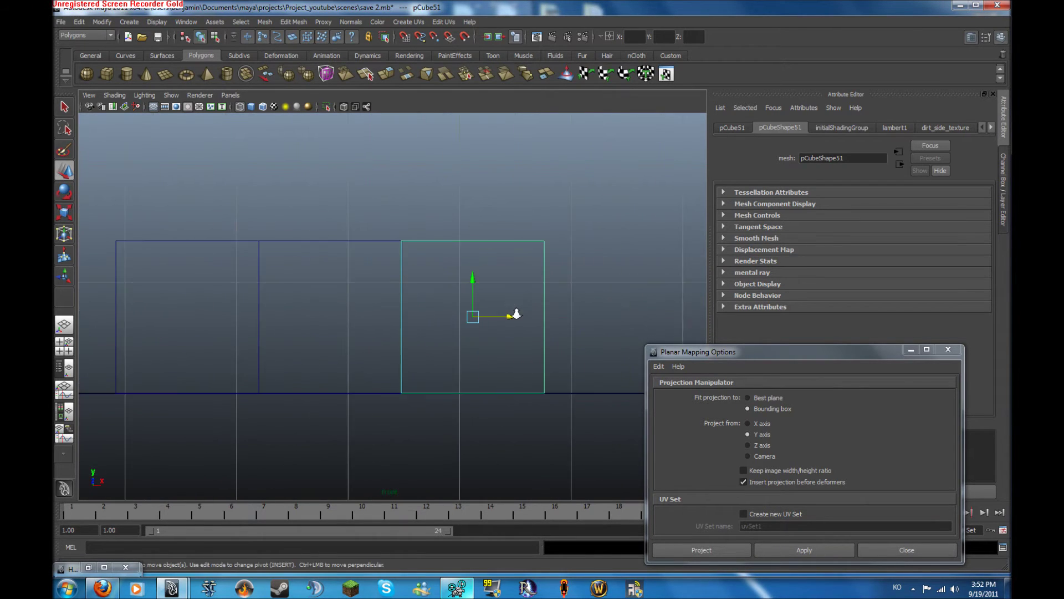
left_click_drag(554, 322, 570, 309)
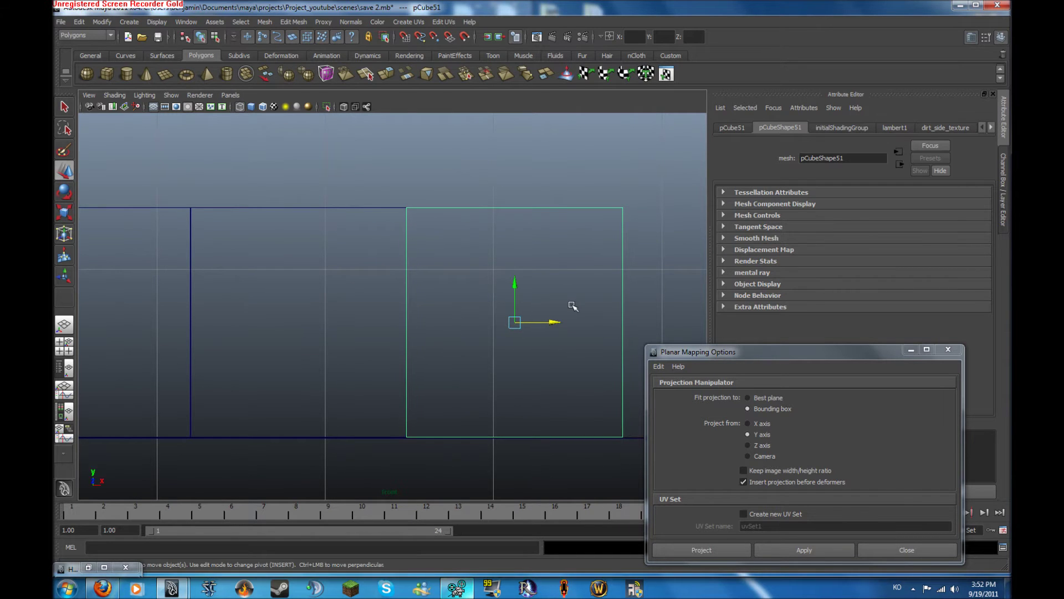
- Try another duplicate in the perspective view, and undo it along with the third block's move and duplication
key("space")
key("space")
scroll(599, 243, "down", 10)
left_click_drag(599, 243, 221, 248, "alt")
key("ctrl+d")
key("ctrl+z")
key("ctrl+z")
scroll(227, 253, "up", 5)
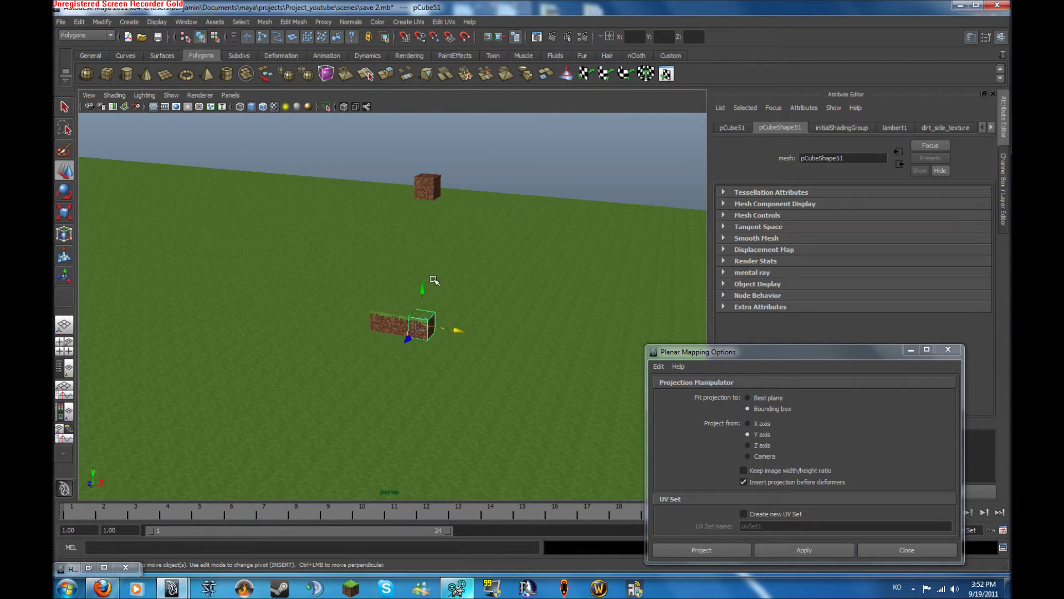
right_click_drag(434, 280, 518, 299, "alt")
key("ctrl+z")
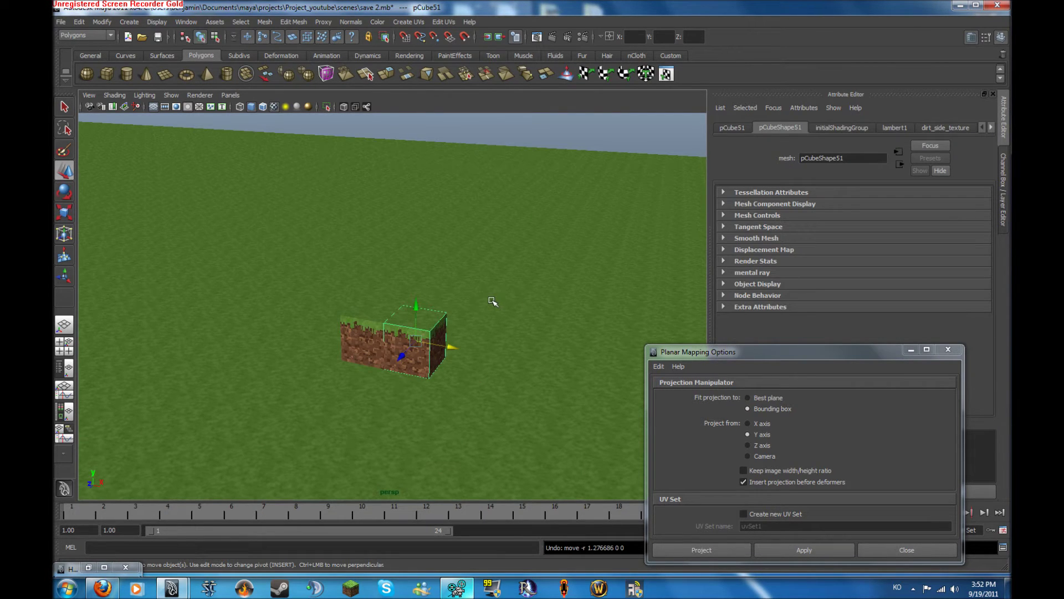
key("ctrl+z")
- Duplicate the end grass block and move the copy along X until it sits flush as the third block
key("ctrl+d")
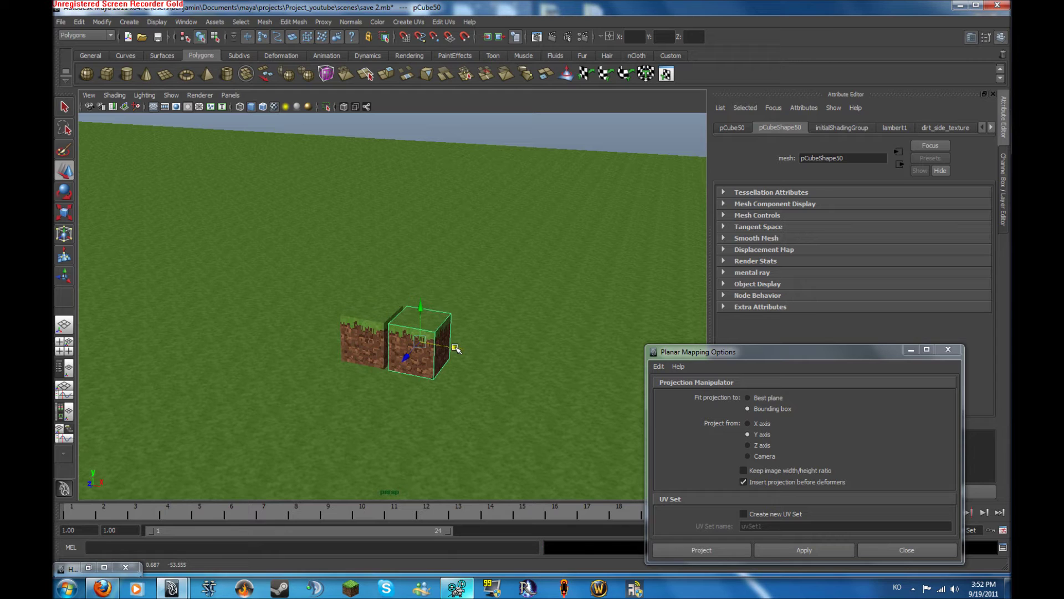
left_click_drag(446, 348, 488, 350)
scroll(488, 350, "up", 5)
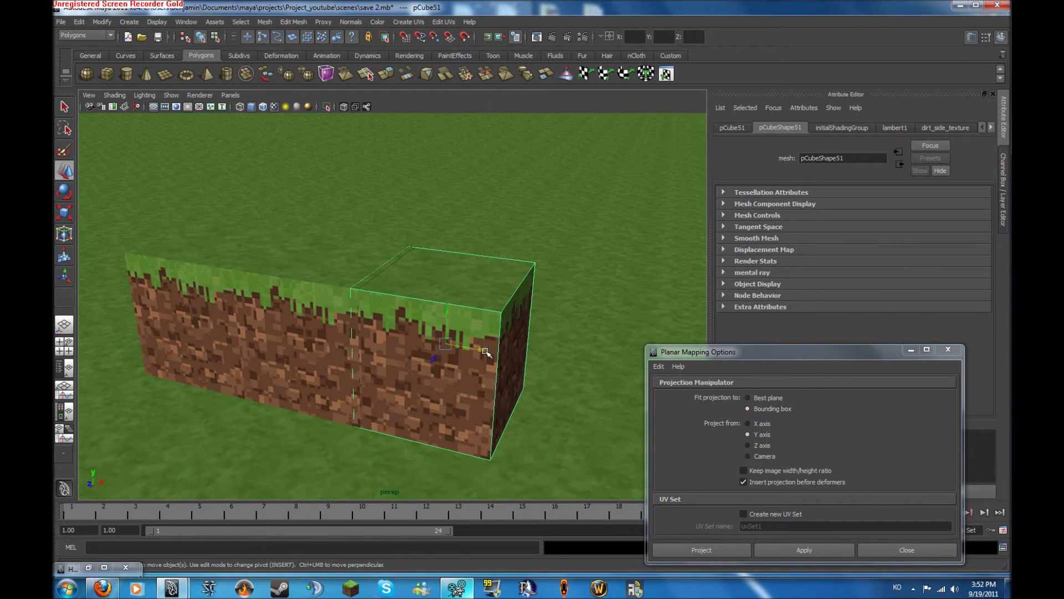
left_click_drag(491, 350, 490, 349)
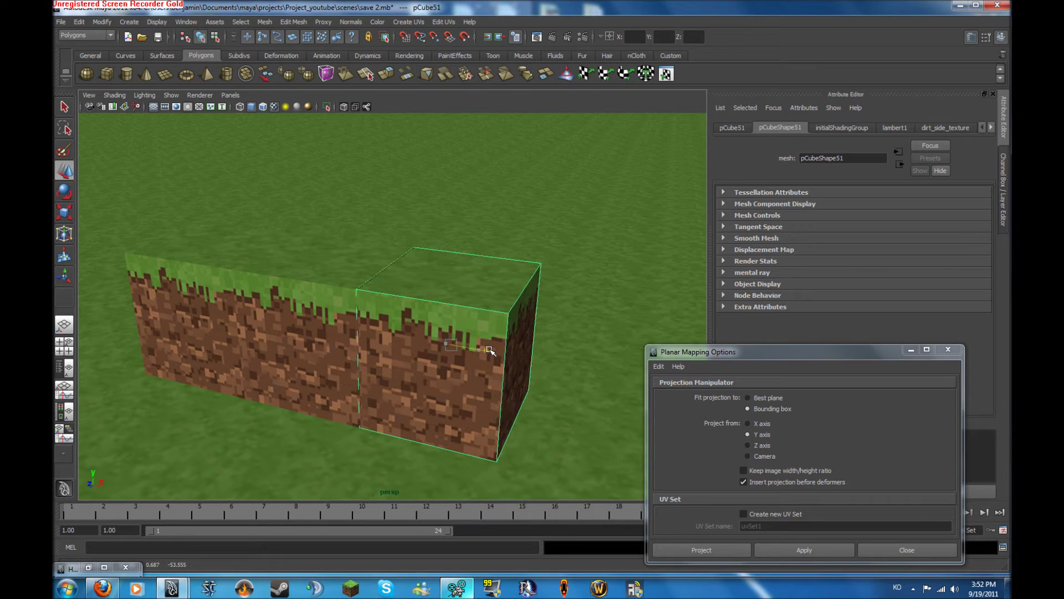
- Duplicate the third grass block to extend the row with another block
key("ctrl+d")
scroll(373, 305, "down", 10)
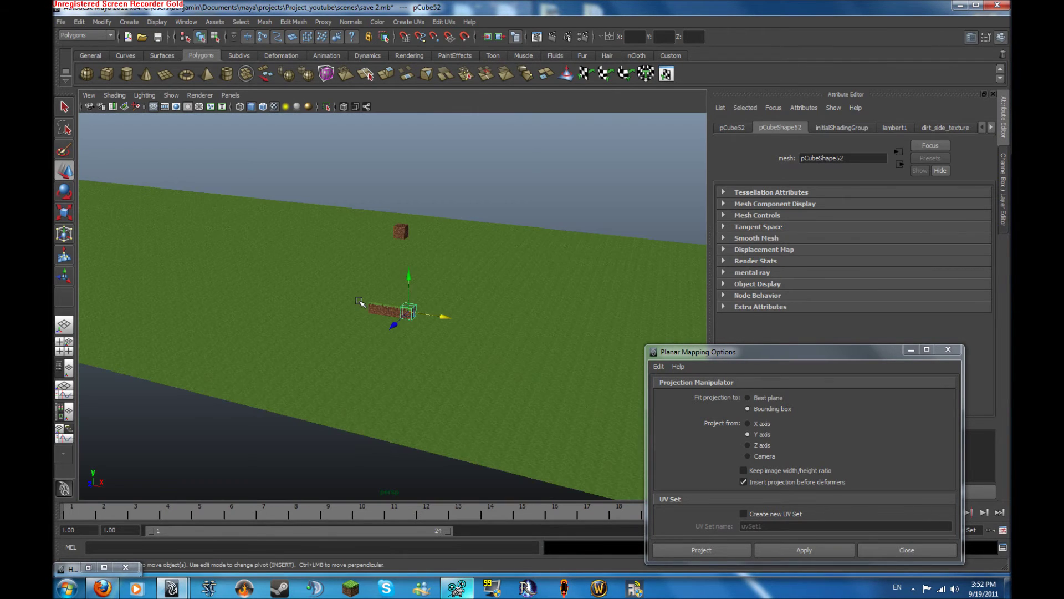
left_click_drag(359, 301, 321, 309)
key("ctrl+z")
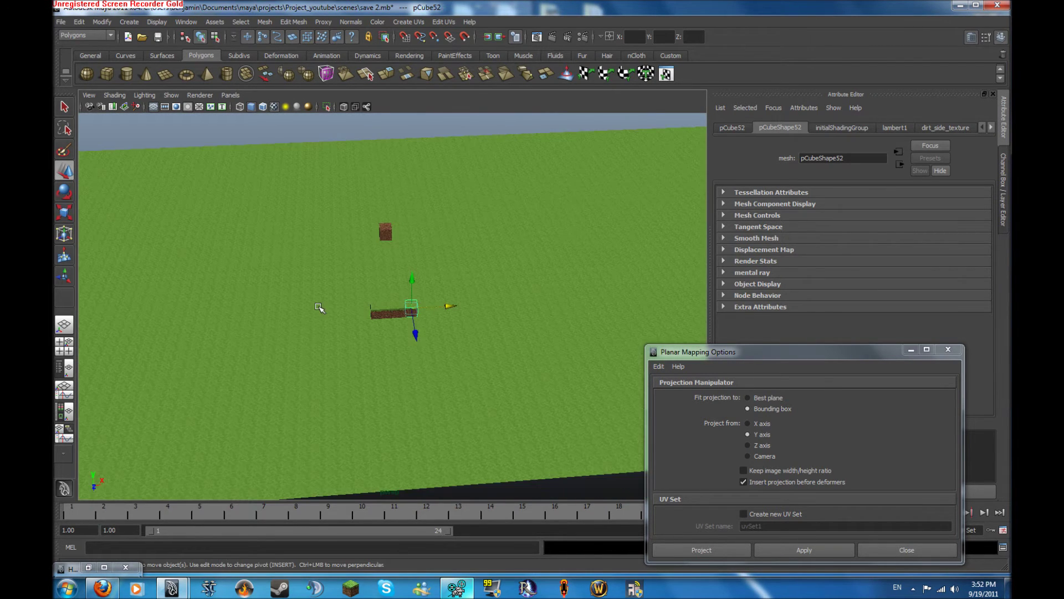
- Duplicate the end grass block and nudge the copy along X to seat it against the end of the row
key("ctrl+d")
middle_click_drag(424, 296, 332, 290, "alt")
left_click_drag(333, 290, 258, 293, "alt")
key("space")
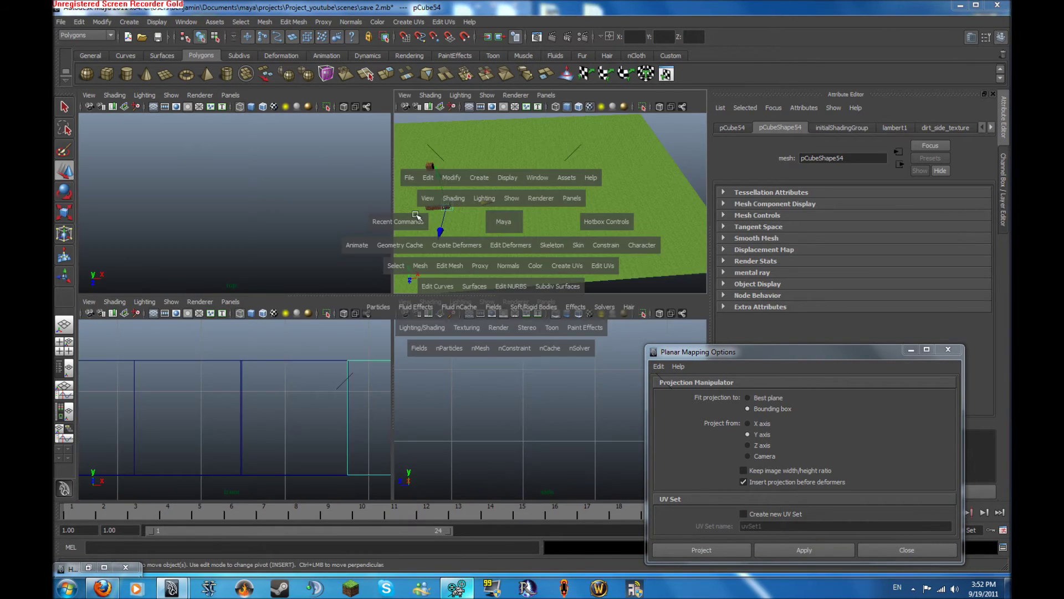
key("space")
right_click_drag(226, 286, 337, 273, "alt")
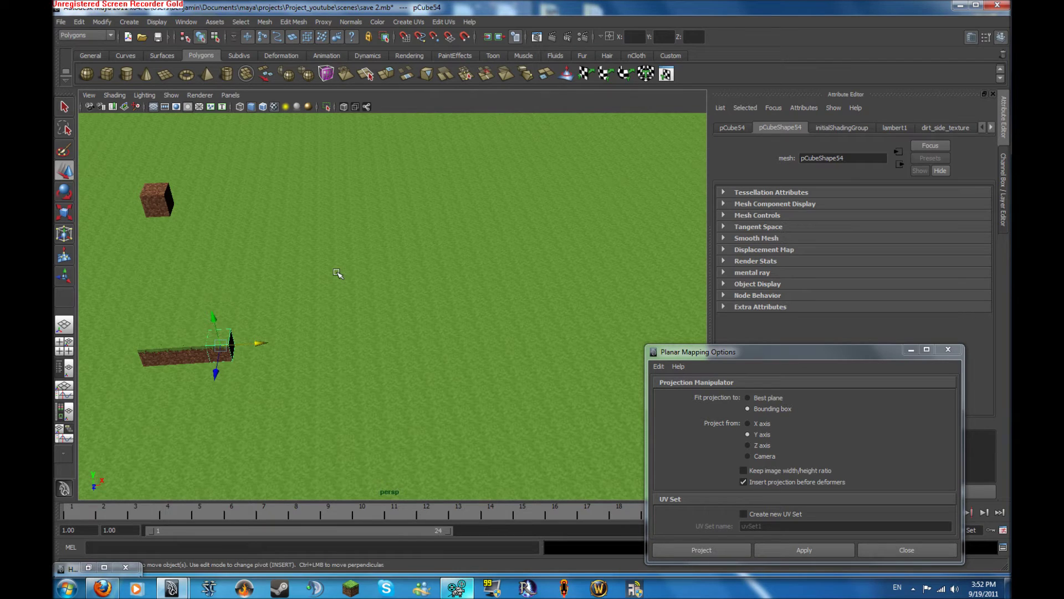
key("space")
key("alt")
key("space")
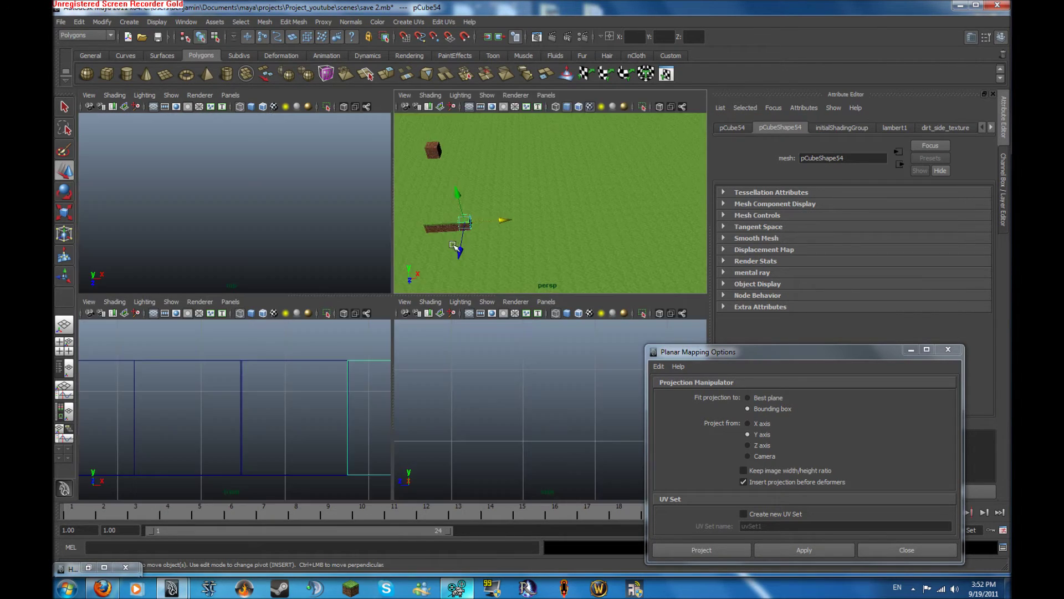
key("space")
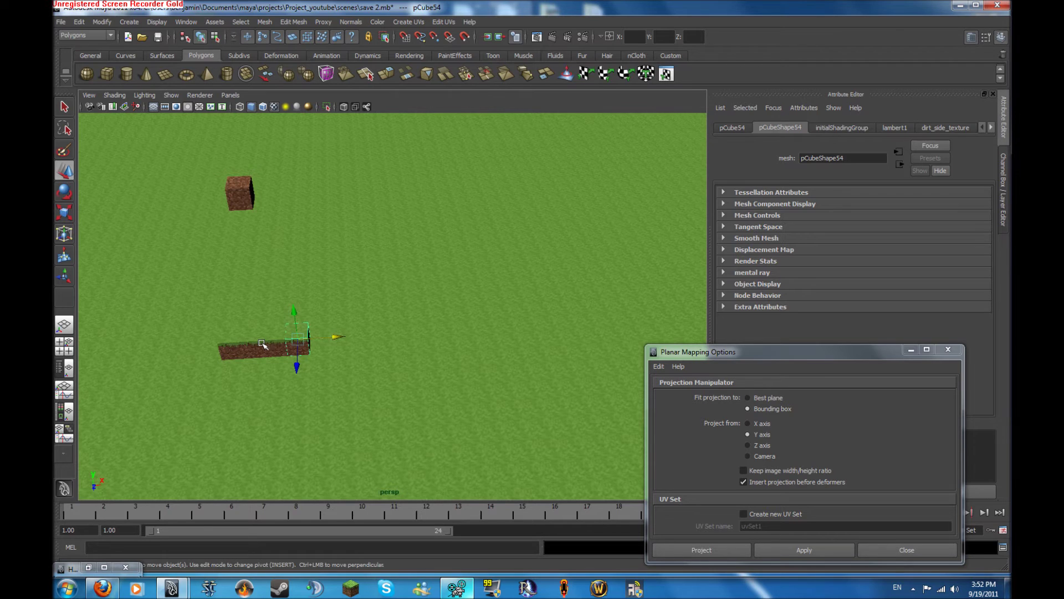
left_click_drag(281, 343, 308, 340)
key("ctrl+z")
middle_click_drag(352, 335, 406, 299, "alt")
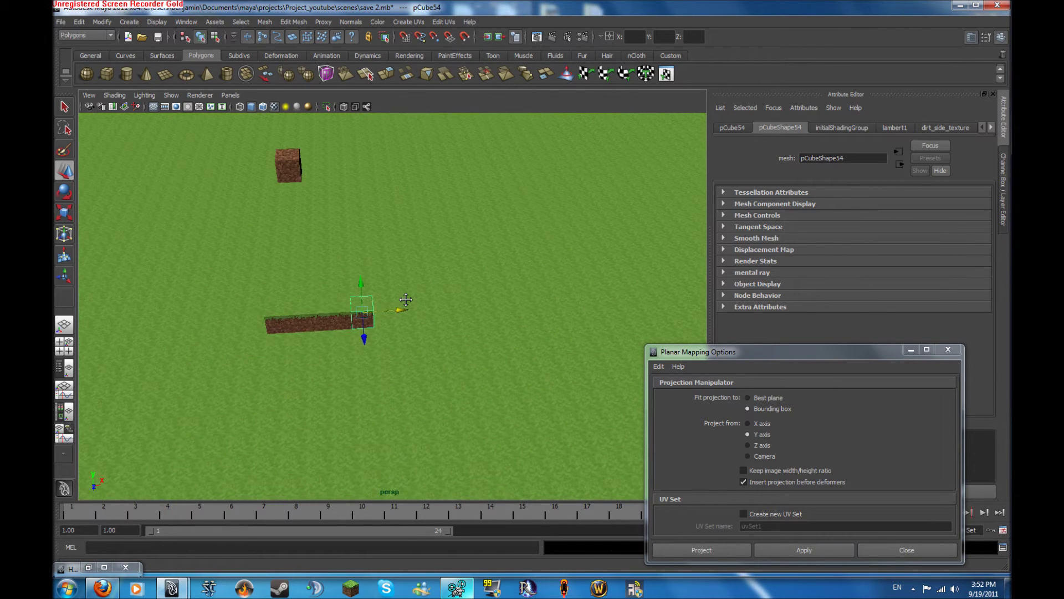
scroll(546, 305, "up", 5)
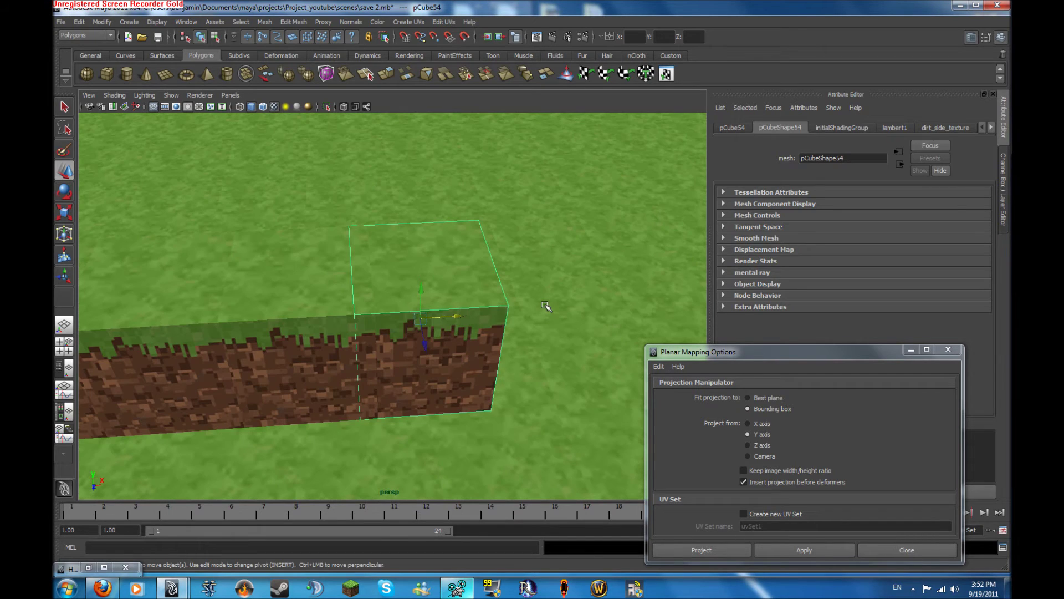
middle_click_drag(395, 303, 411, 302)
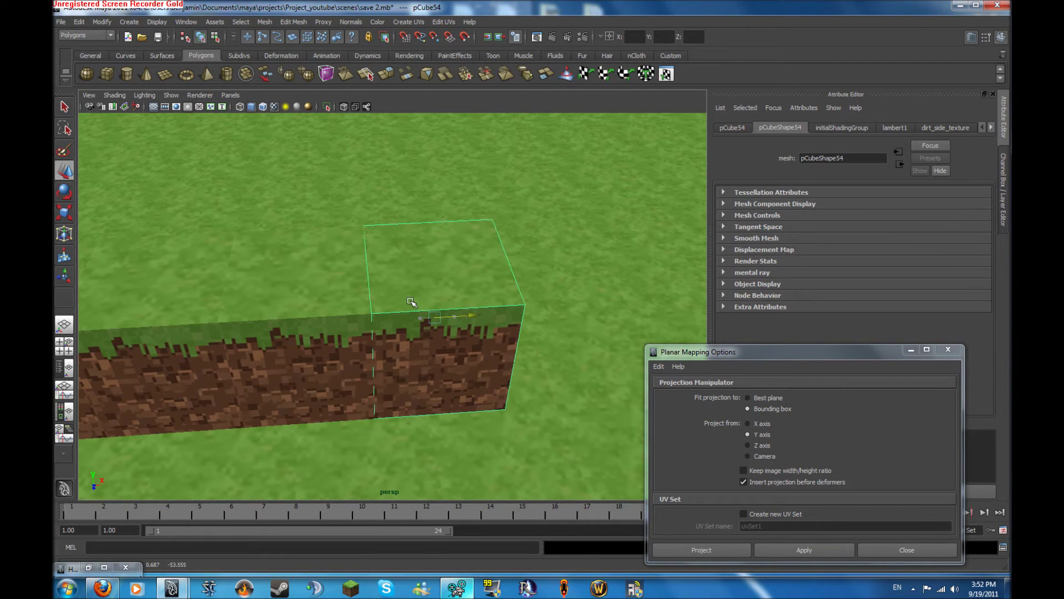
- Duplicate the nudged end block and slide the copy along X to sit flush as the next block
key("ctrl+d")
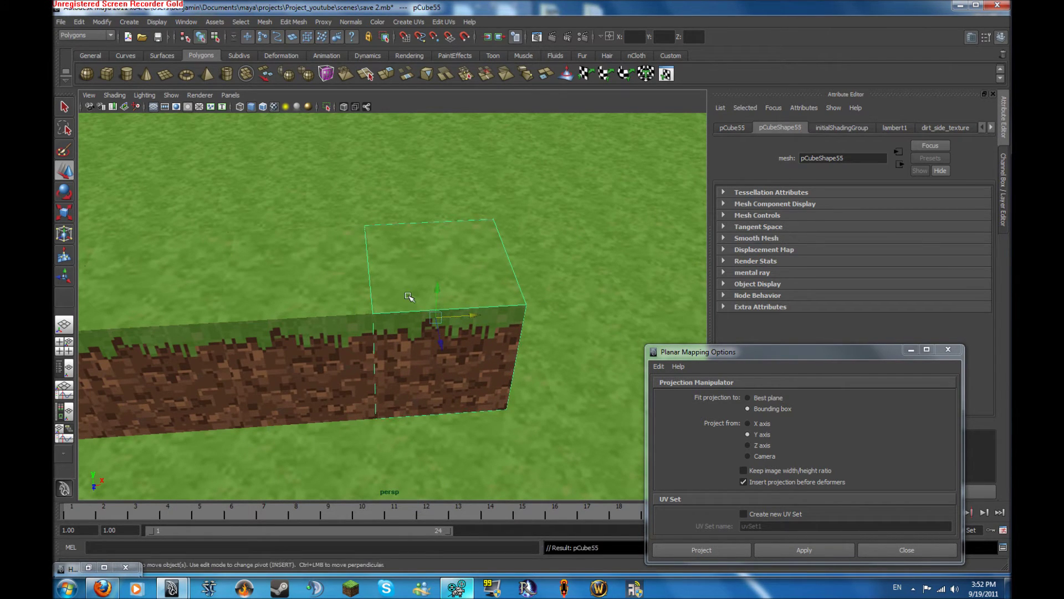
left_click_drag(472, 315, 603, 314)
right_click_drag(602, 314, 284, 298, "alt")
scroll(283, 298, "down", 4)
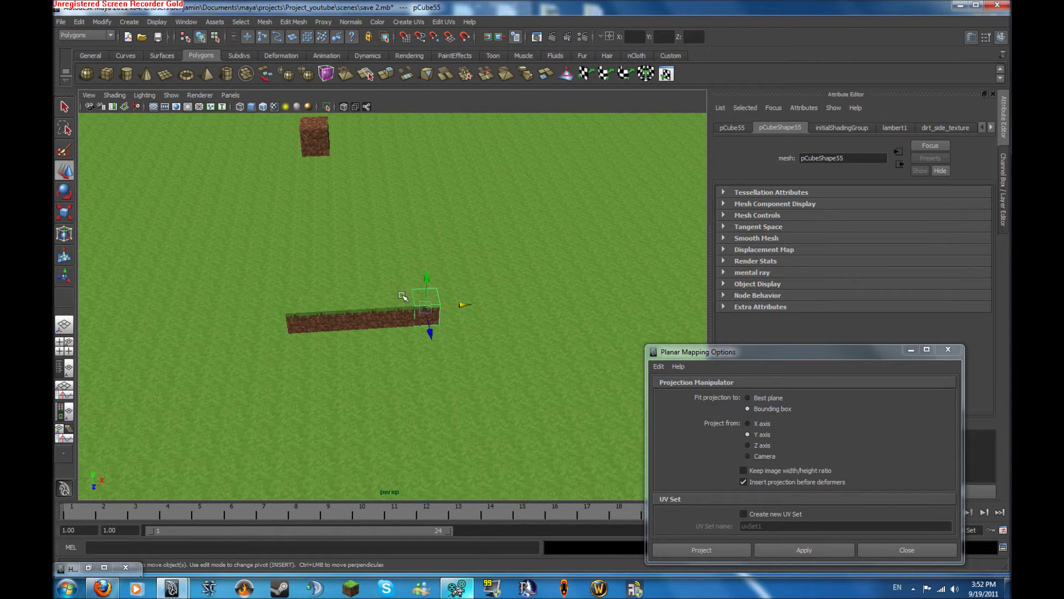
- Repeat Duplicate with Transform on the end grass block to extend the row along X toward the edge of the grass field
key("ctrl+d")
key("shift+d")
key("shift+d")
key("shift+d")
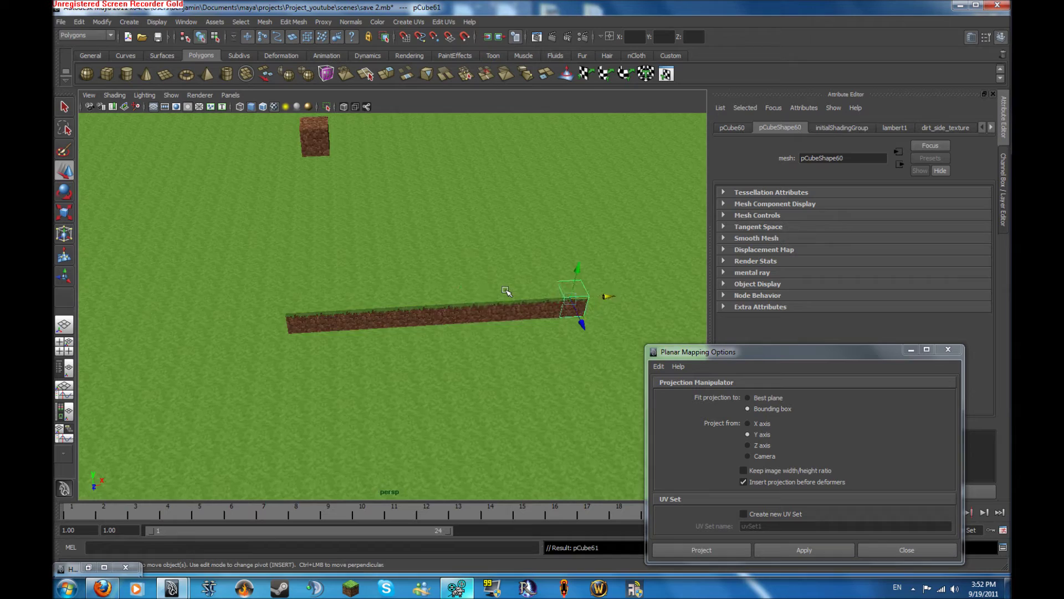
scroll(506, 290, "down", 6)
key("shift+d")
key("shift+d")
key("shift+d")
key("shift+d")
key("shift+d")
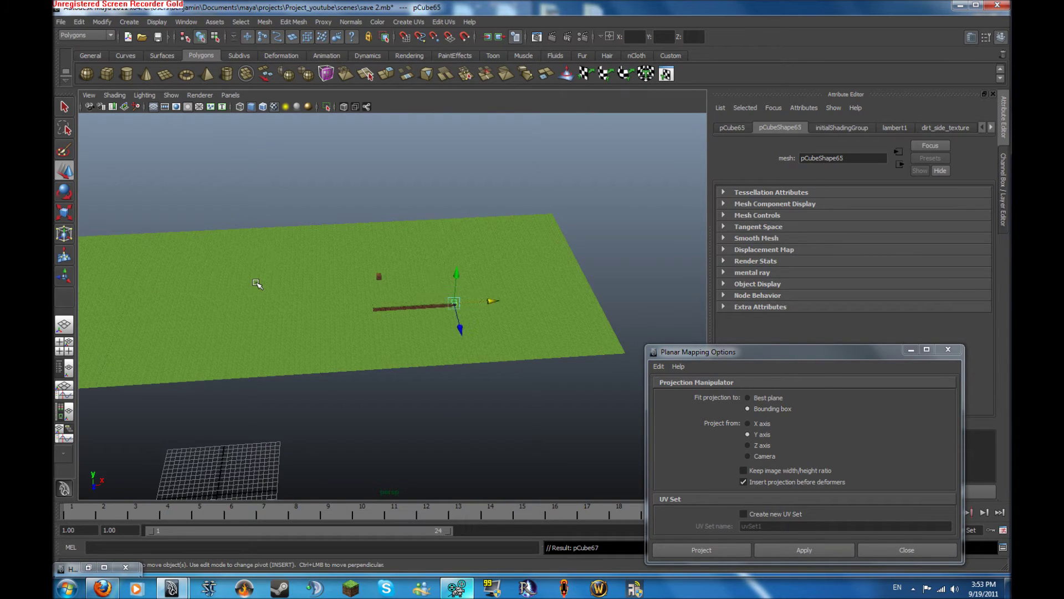
key("shift+d")
key("shift+d")
key("shift+d")
key("shift+d")
key("shift+d")
key("shift+d")
key("shift+d")
key("shift+d")
key("shift+d")
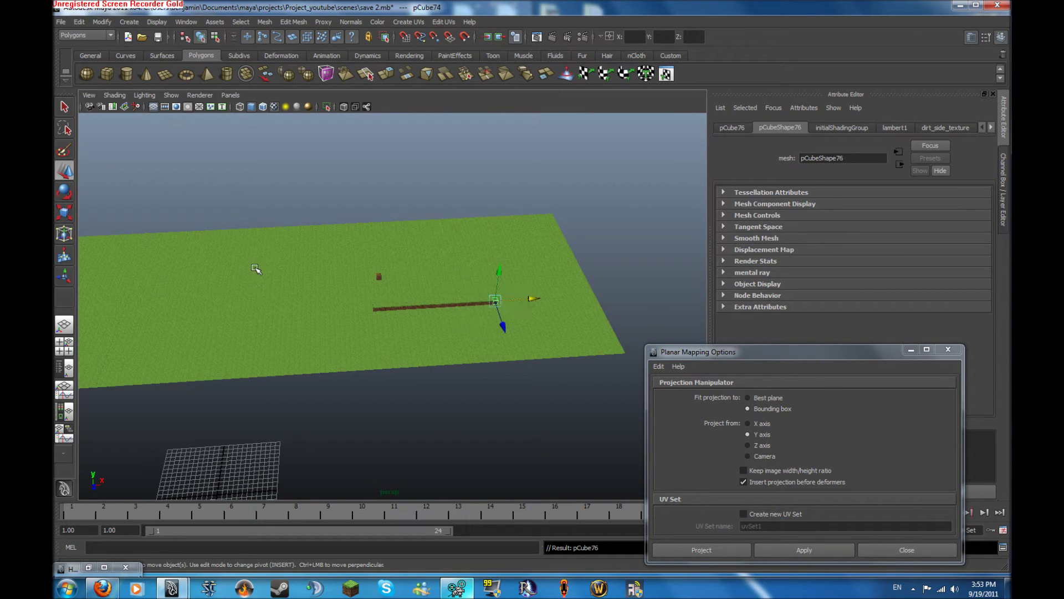
key("shift+d")
left_click_drag(368, 277, 323, 264, "alt")
middle_click_drag(323, 263, 99, 259, "alt")
right_click_drag(99, 259, 374, 259, "alt")
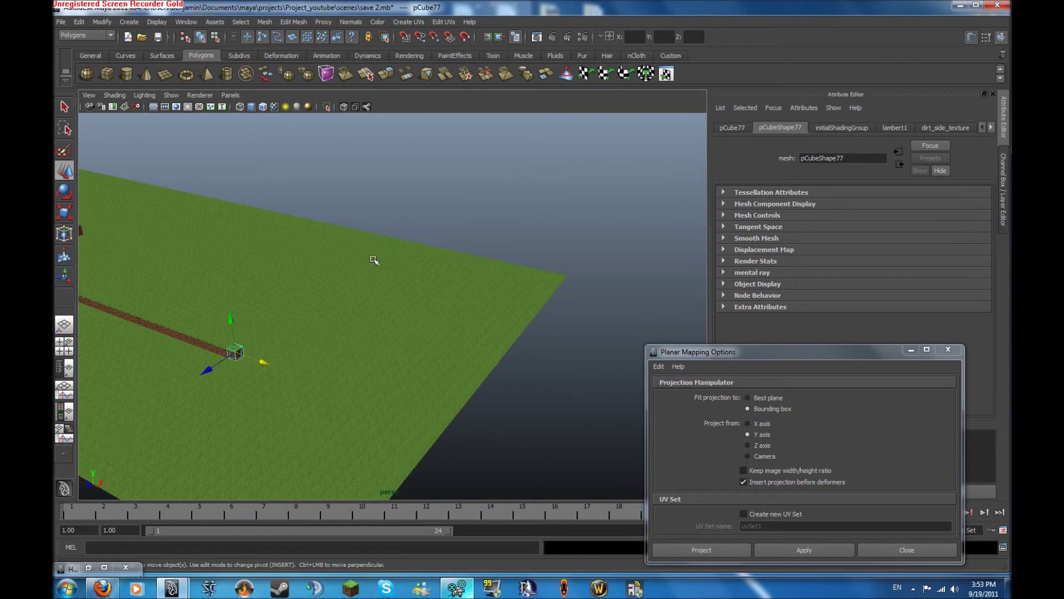
middle_click_drag(374, 260, 571, 250, "alt")
left_click_drag(438, 247, 390, 247, "alt")
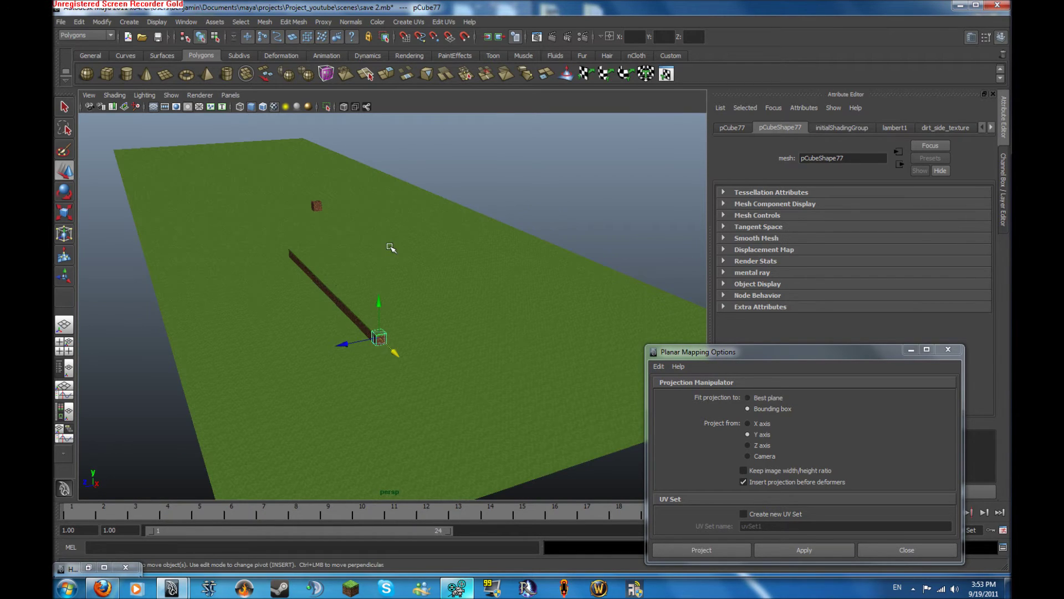
left_click_drag(406, 328, 476, 322, "alt")
key("shift+d")
key("shift+d")
key("shift+d")
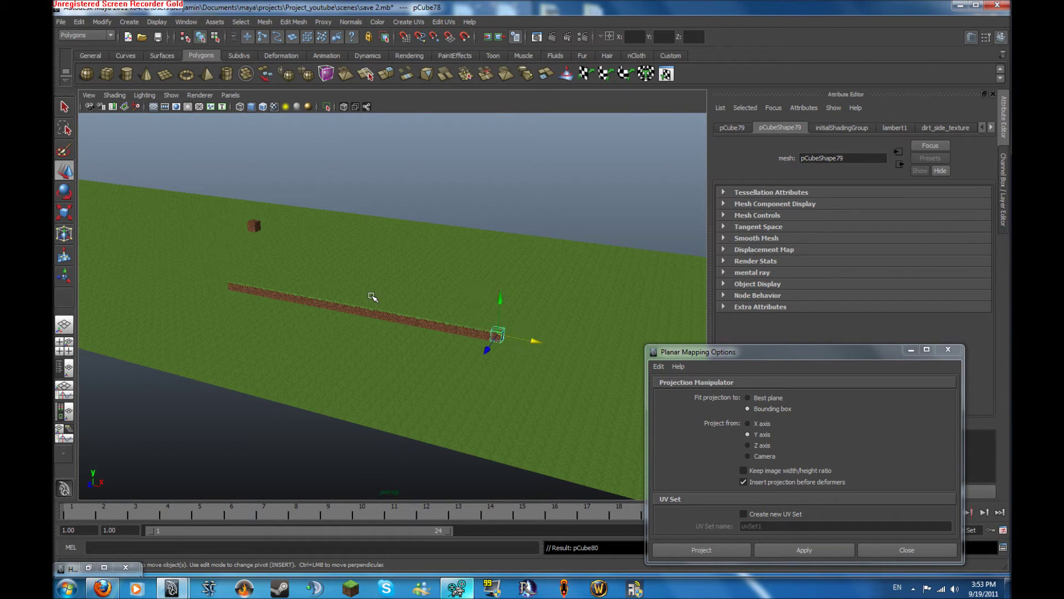
key("shift+d")
key("shift+d")
key("shift+d")
key("shift+d")
key("shift+d")
key("shift+d")
key("shift+d")
key("shift+d")
key("shift+d")
key("shift+d")
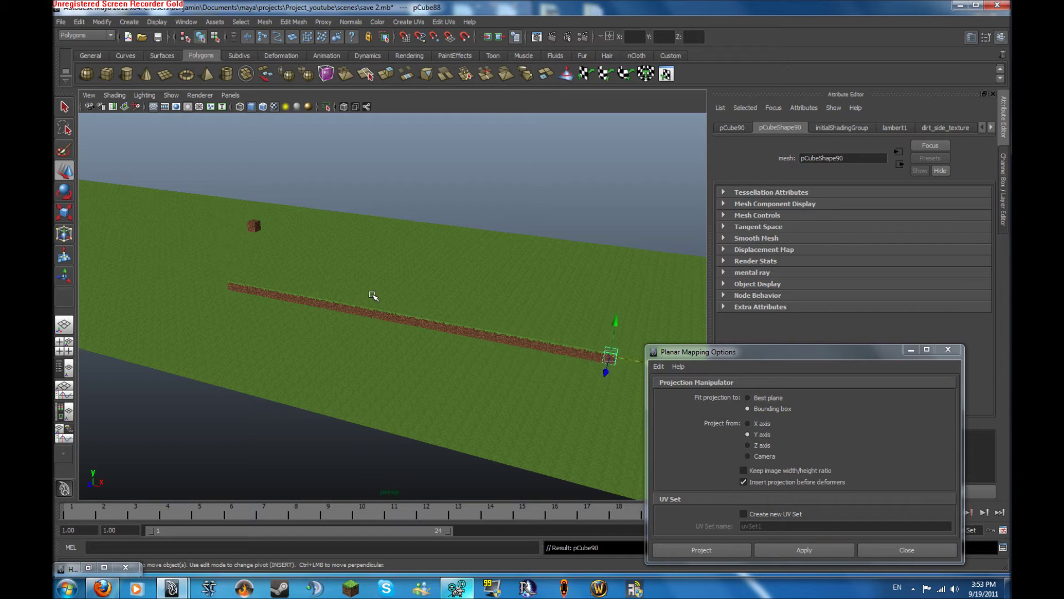
- Select the whole row of grass blocks, duplicate it, and move the copy along negative X to the far end of the field
left_click_drag(372, 296, 641, 324, "alt")
left_click(437, 291, "shift")
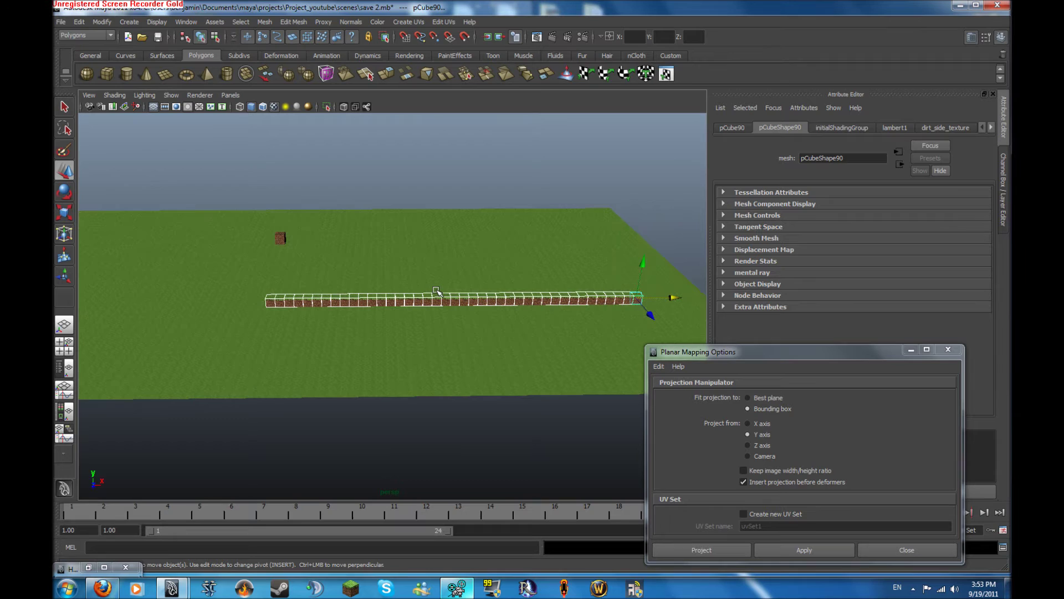
key("ctrl+d")
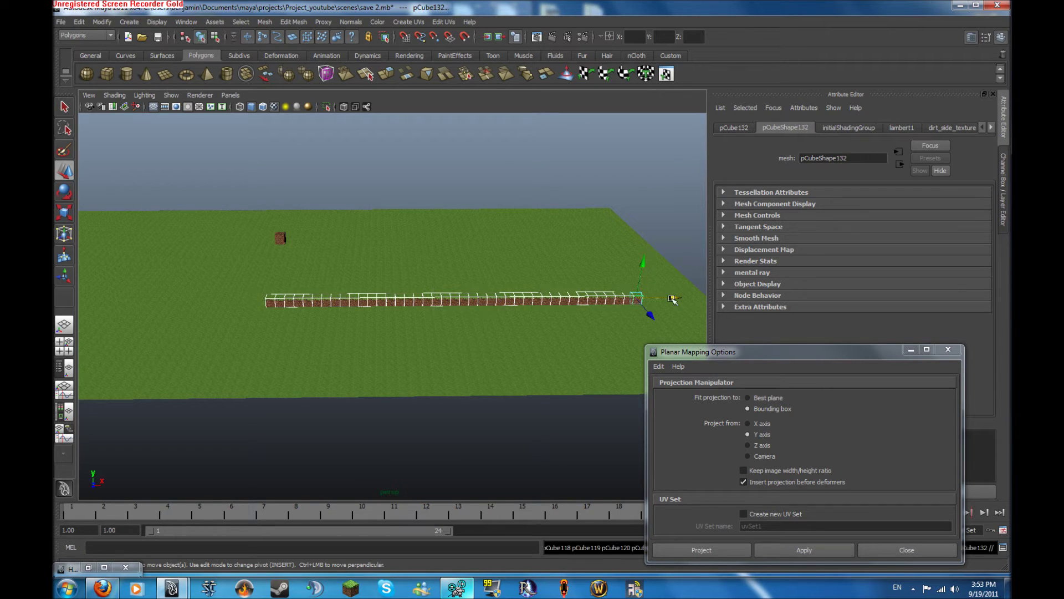
left_click_drag(671, 298, 139, 300)
scroll(199, 287, "down", 4)
middle_click_drag(214, 290, 347, 302, "alt")
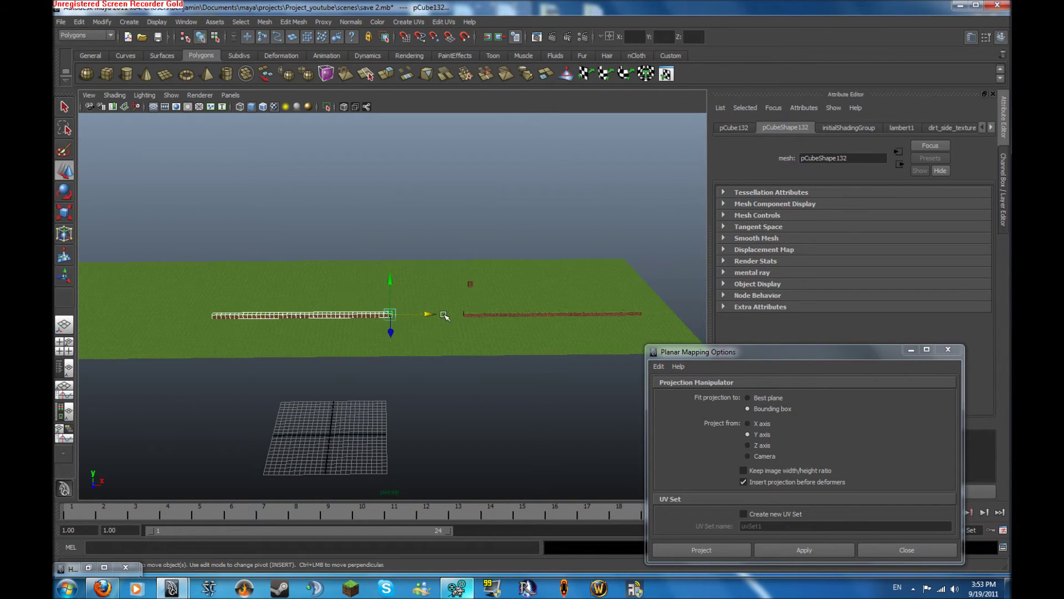
left_click_drag(429, 313, 280, 313)
middle_click_drag(341, 297, 536, 303, "alt")
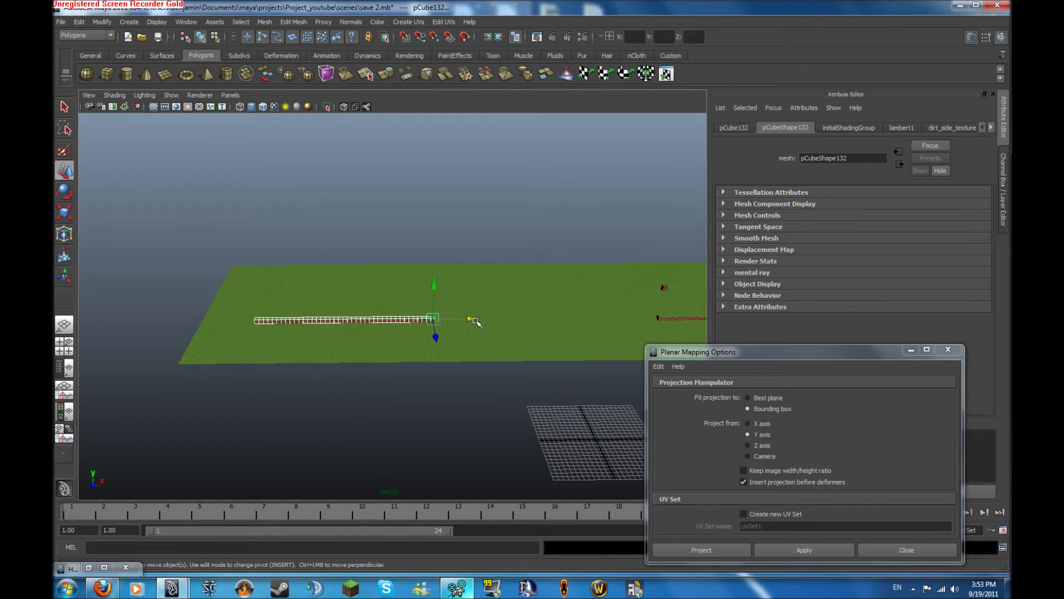
left_click_drag(474, 319, 465, 320)
- Combine the duplicated row of blocks into one mesh and center its pivot
left_click(265, 22)
left_click(277, 38)
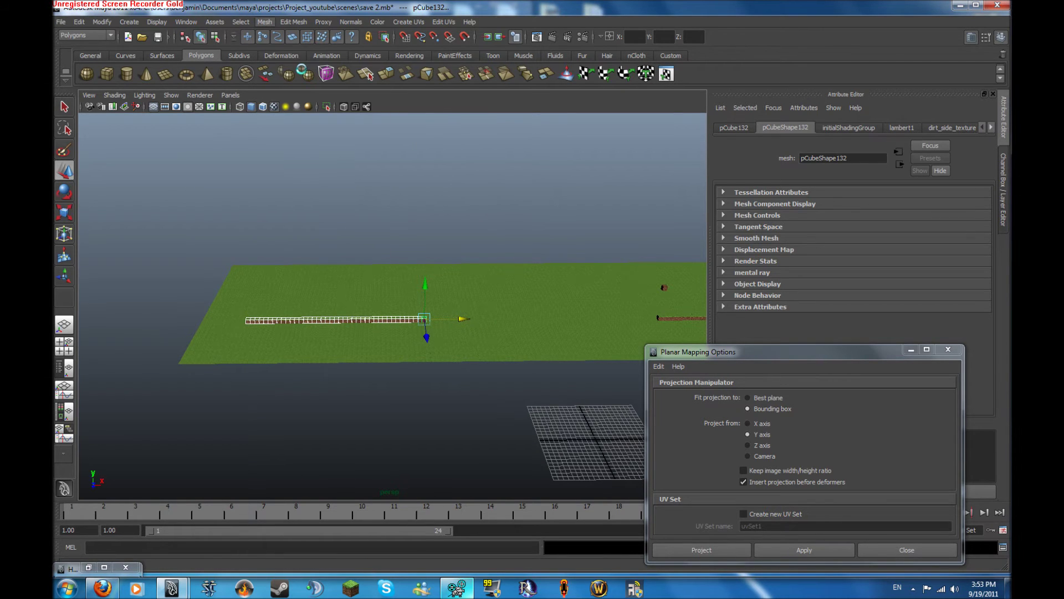
middle_click_drag(483, 159, 299, 134, "alt")
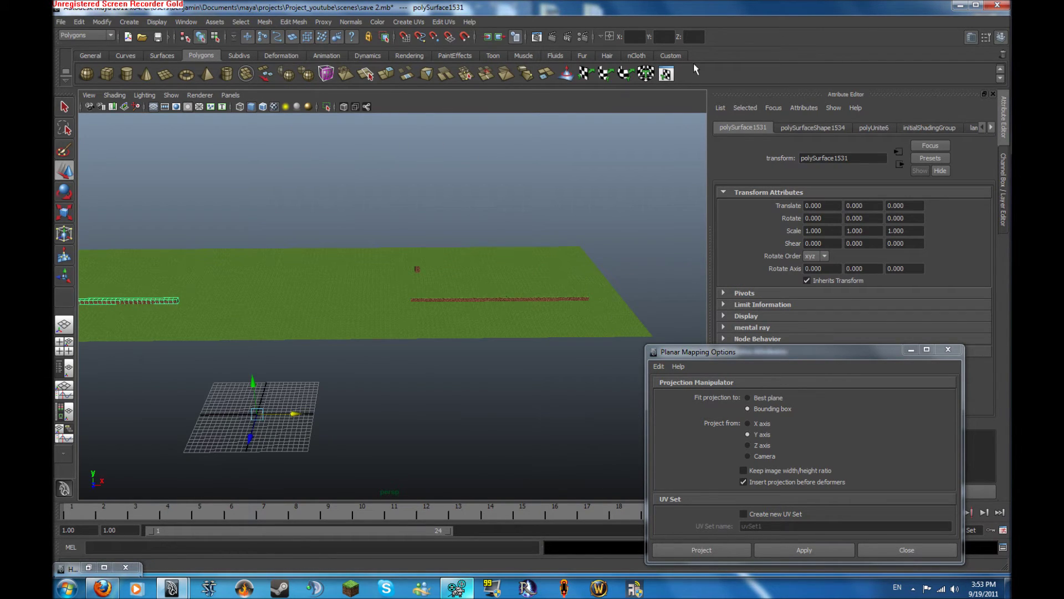
left_click(673, 58)
left_click(84, 73)
- Duplicate the combined row and offset the copy to Translate Y 1.328 and Z -1.268 as a raised step behind it
right_click_drag(208, 123, 488, 173, "alt")
middle_click_drag(488, 173, 377, 161, "alt")
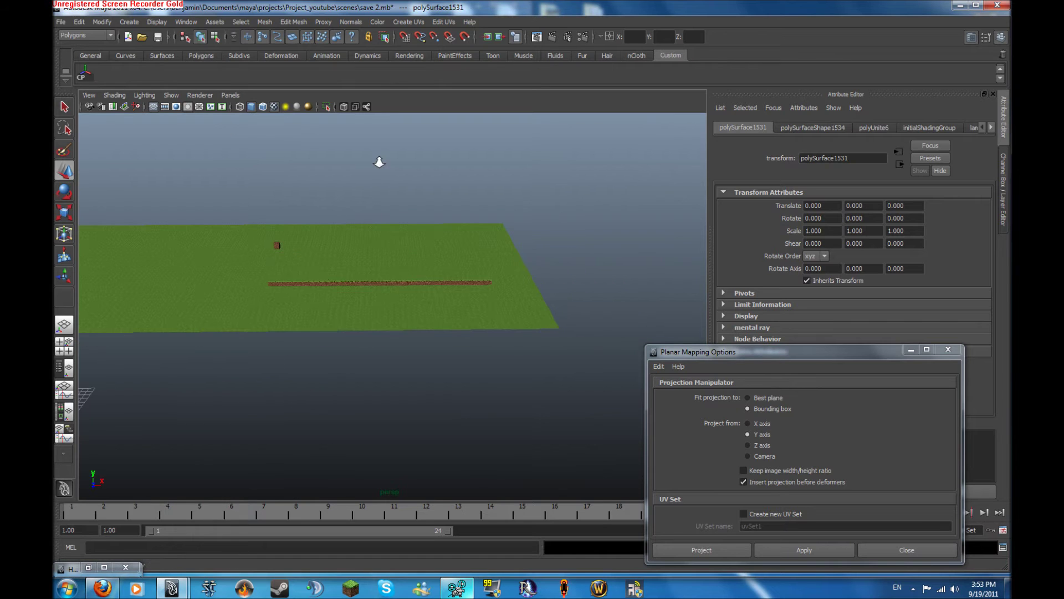
right_click_drag(255, 169, 314, 182, "alt")
middle_click_drag(314, 182, 397, 202, "alt")
mouse_move(397, 202)
left_mouse_down("alt")
mouse_move(480, 152)
mouse_move(388, 204)
left_mouse_up("alt")
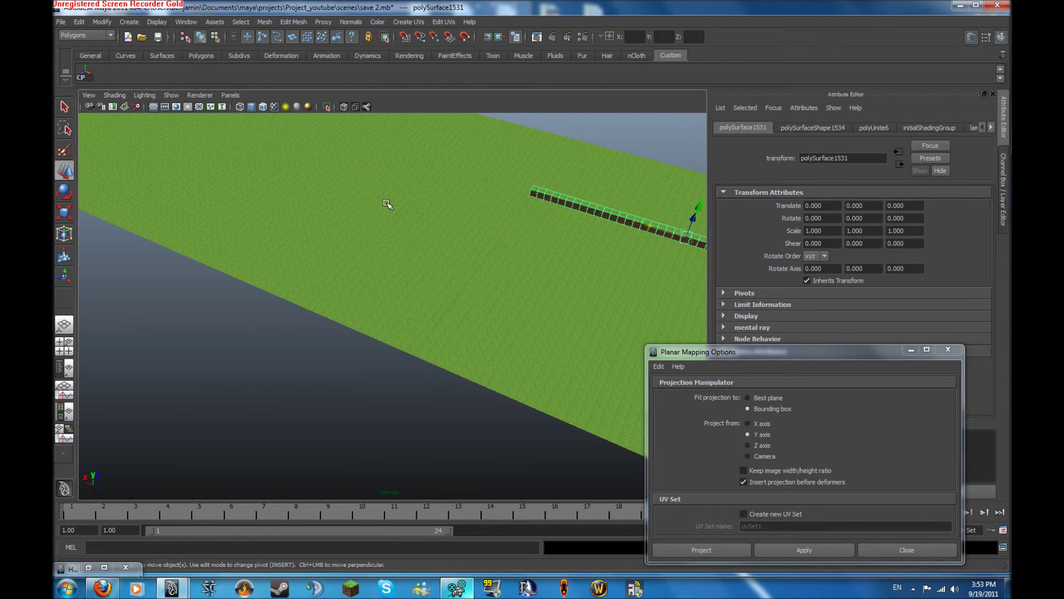
middle_click_drag(388, 205, 310, 206, "alt")
left_click_drag(311, 207, 346, 267, "alt")
middle_click_drag(346, 267, 348, 284, "alt")
key("ctrl+d")
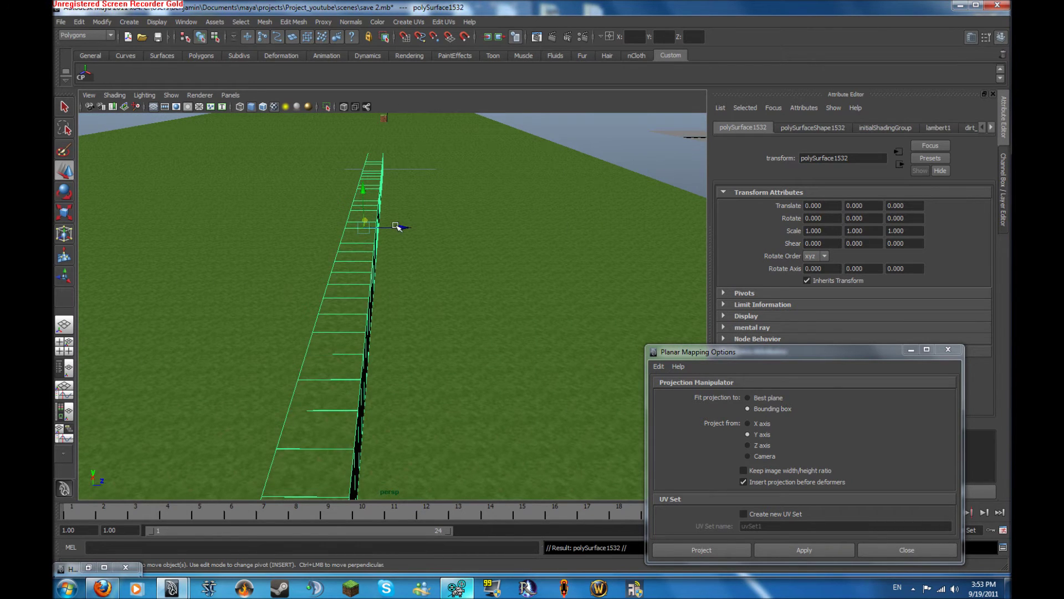
left_click_drag(399, 228, 327, 159)
middle_click_drag(328, 159, 291, 175)
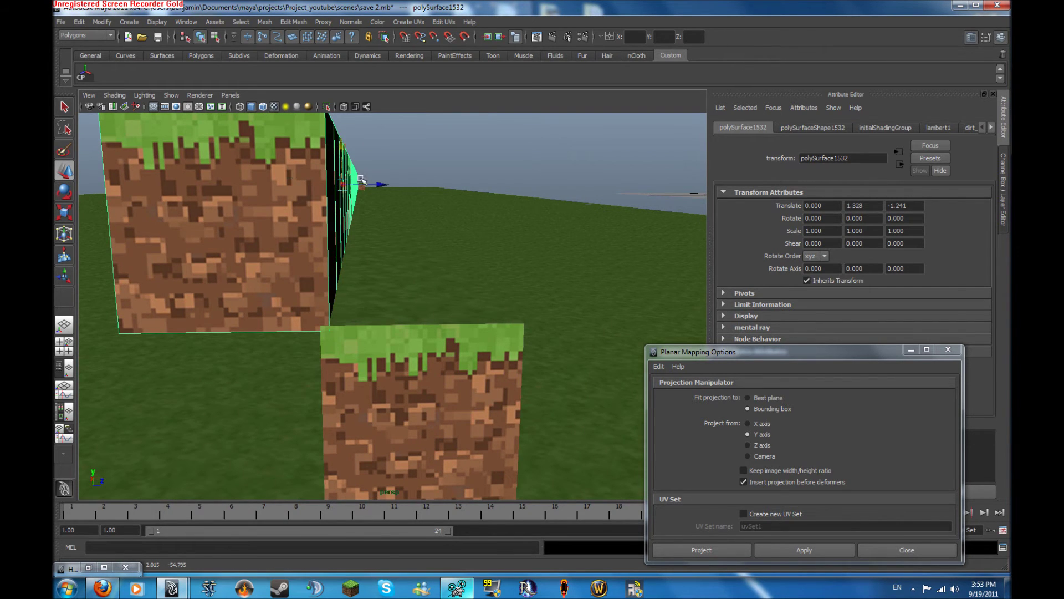
left_click_drag(382, 183, 309, 187)
scroll(328, 184, "down", 3)
- Duplicate the raised row and move the copy up and back along negative Z to form the third step
key("ctrl+d")
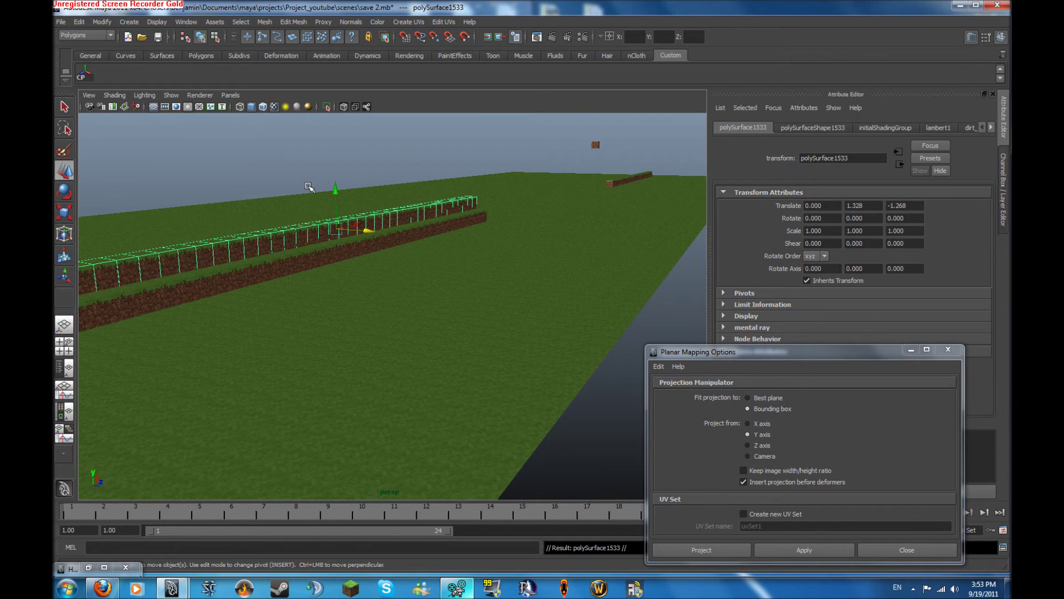
left_click_drag(309, 187, 528, 203, "alt")
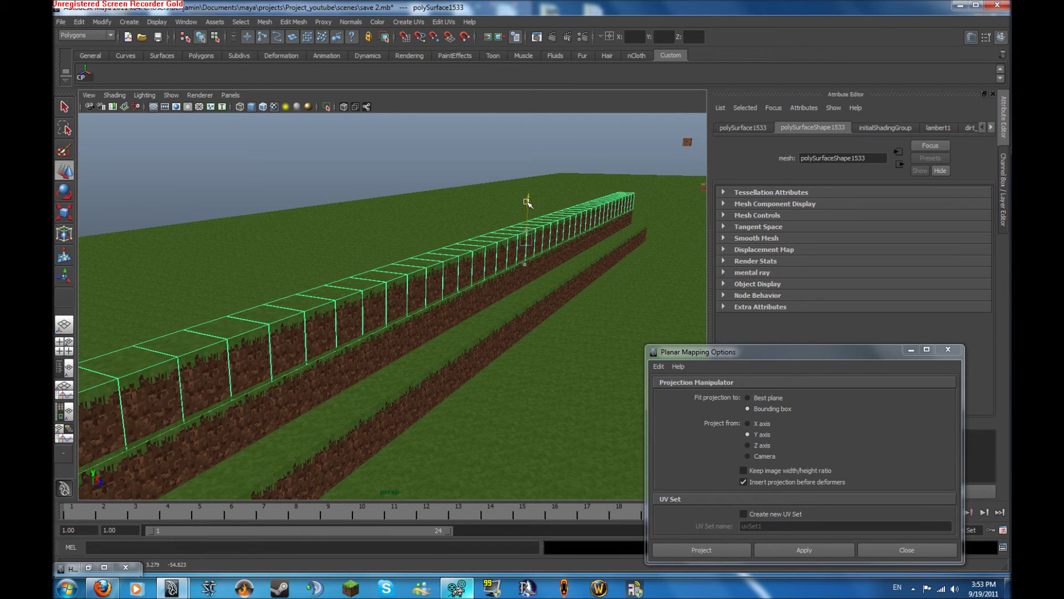
left_click_drag(565, 237, 538, 233)
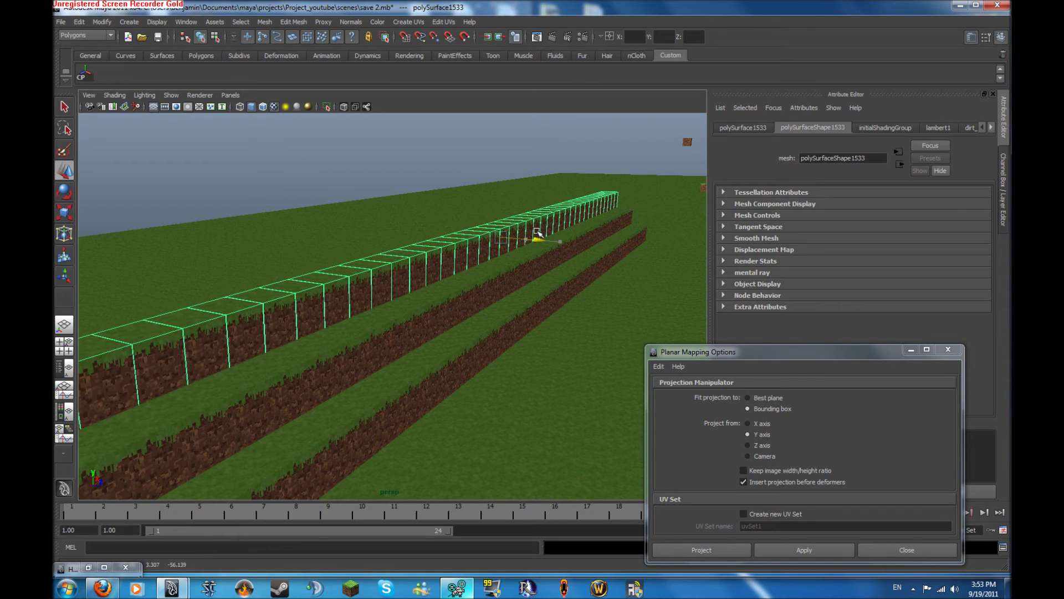
key("f")
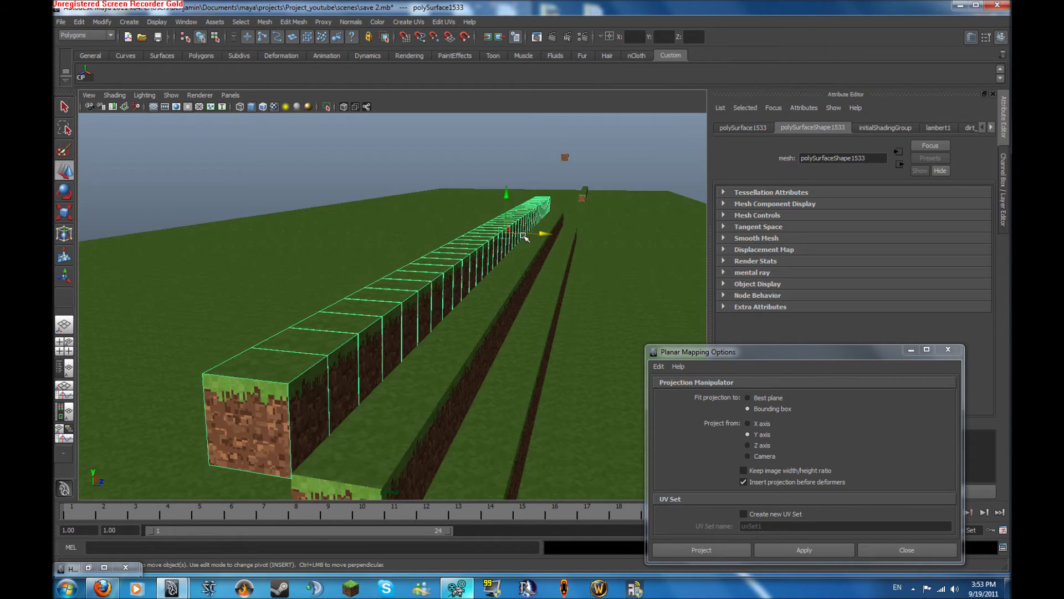
- Use Duplicate with Transform three times on the third row to add three more stair steps
right_click_drag(524, 237, 434, 233, "alt")
key("shift+d")
key("shift+d")
key("shift+d")
left_click_drag(435, 232, 328, 228, "alt")
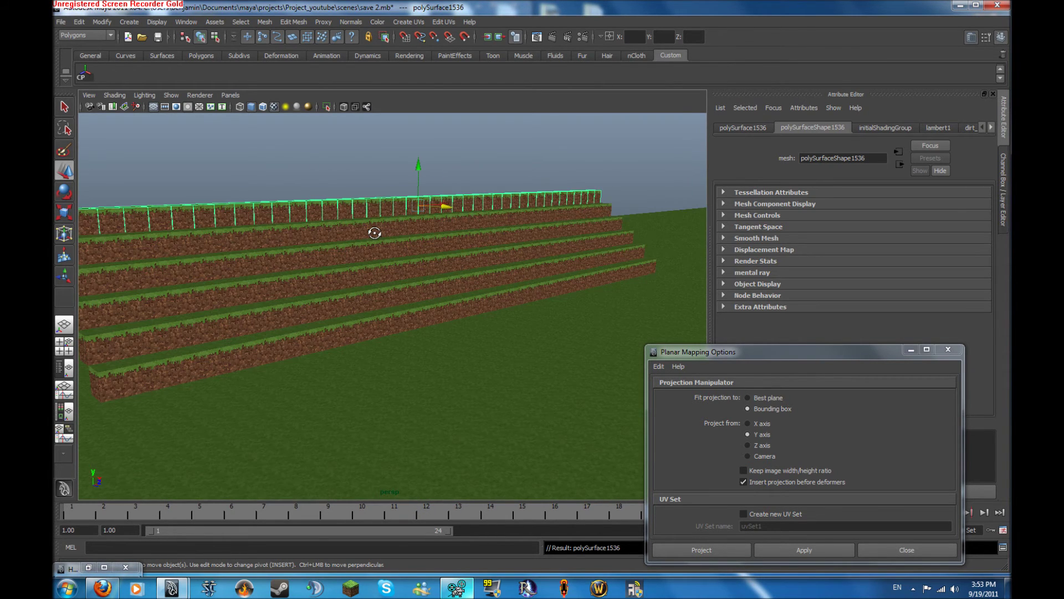
right_click_drag(327, 228, 281, 217, "alt")
- Select all six stepped rows, duplicate them, and rotate the copies about the Y axis so they cross the originals
left_click(344, 205)
left_click_drag(344, 204, 377, 288, "alt")
left_click(263, 296)
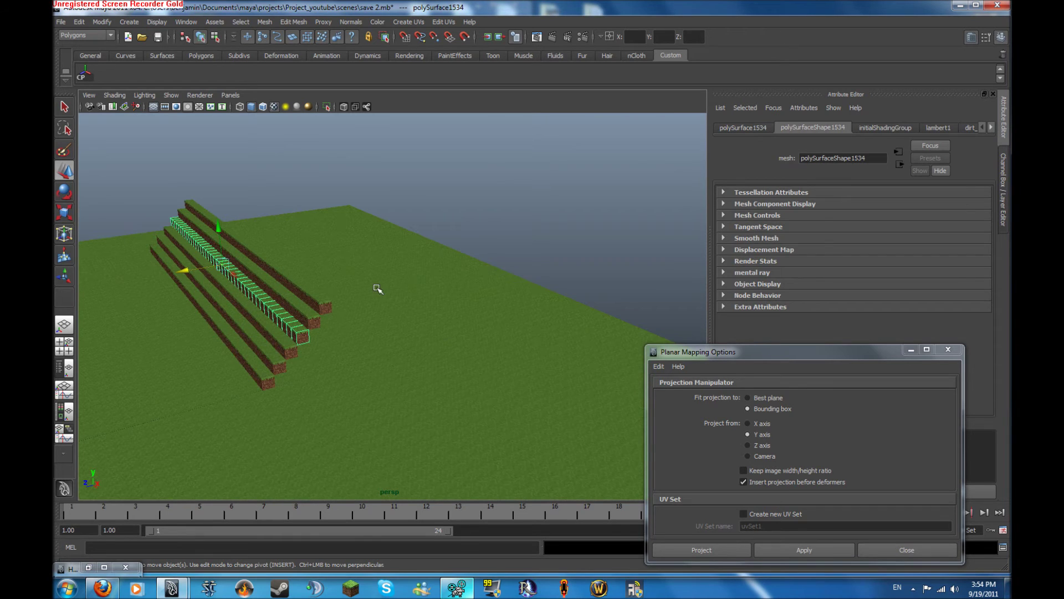
left_click_drag(249, 302, 353, 364)
left_click(395, 356, "shift")
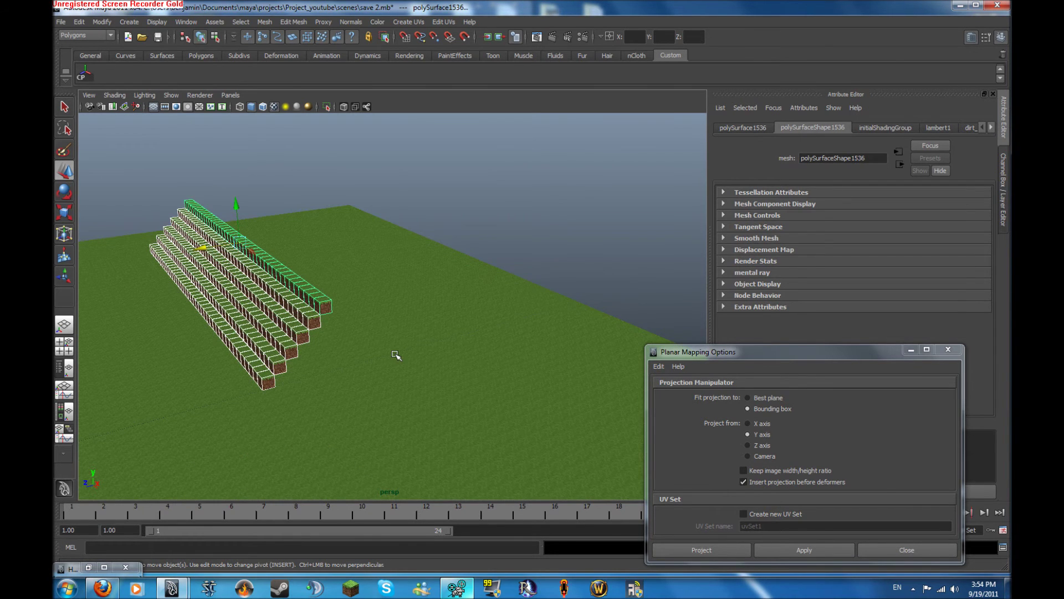
key("ctrl+d")
key("e")
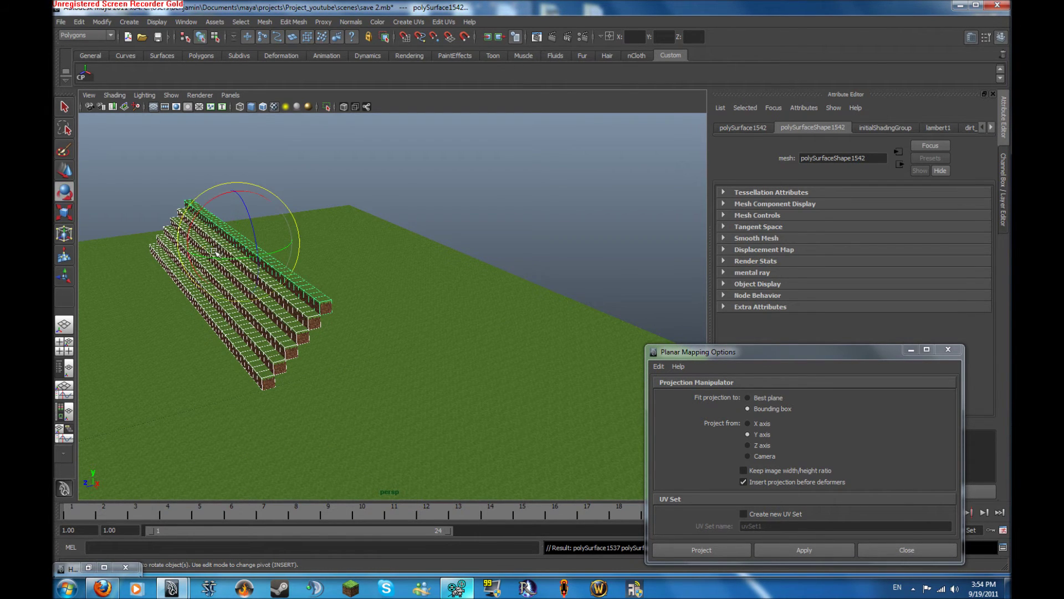
left_click_drag(222, 257, 184, 243)
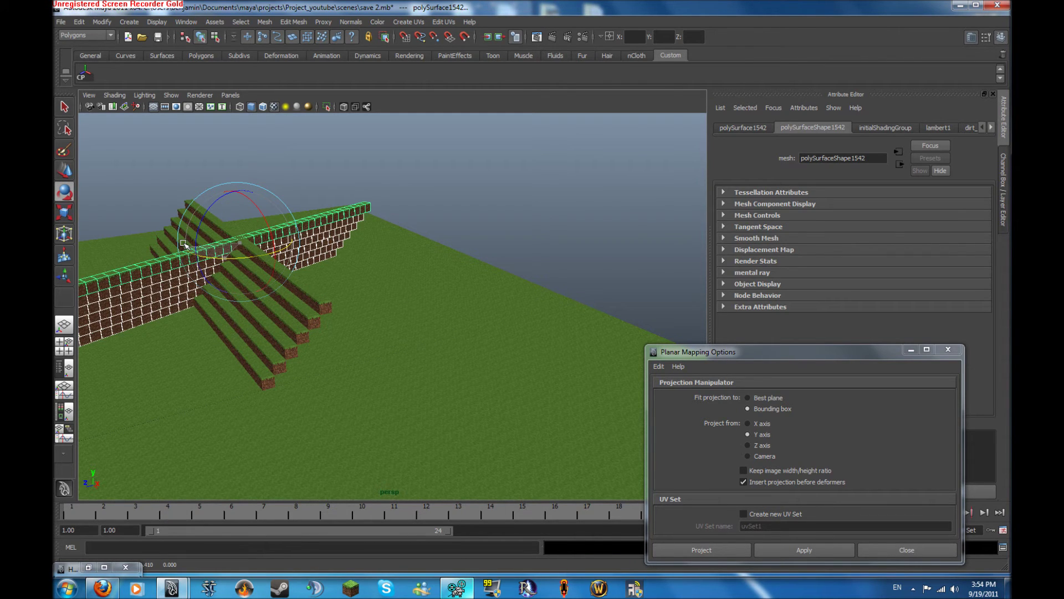
- Undo the rotation of the duplicated stair rows and combine them into one mesh
key("ctrl+z")
left_click(264, 22)
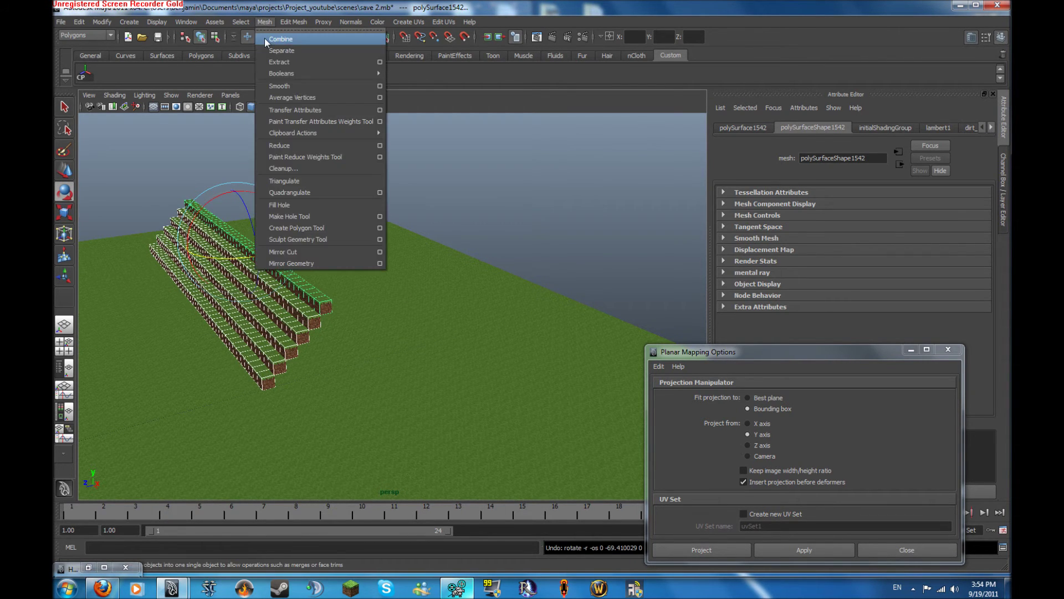
left_click(277, 37)
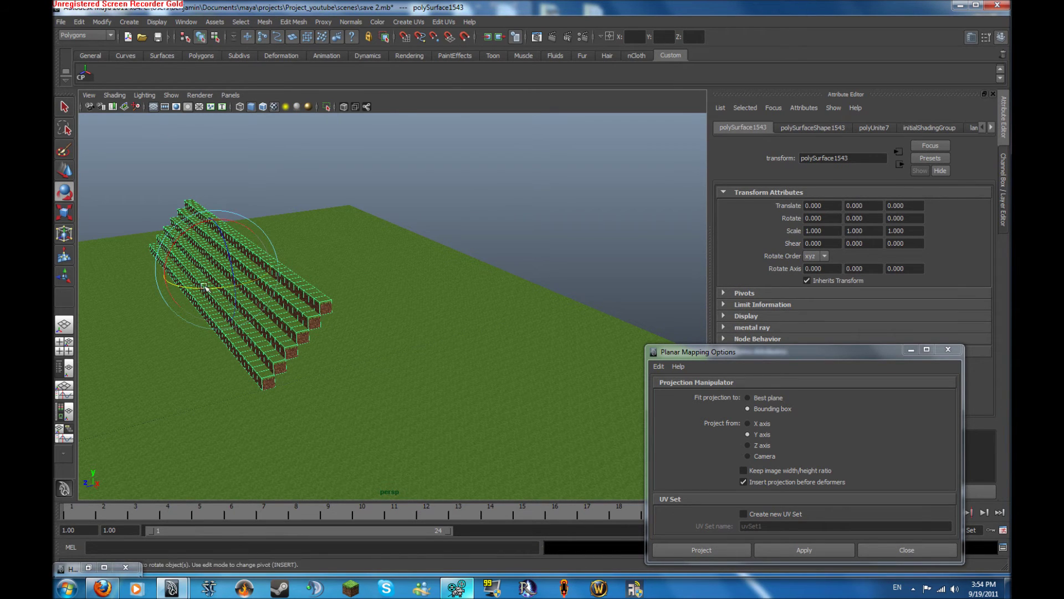
- Rotate the combined stair copy about the Y axis and set its Rotate Y to 90
left_click_drag(205, 288, 251, 284)
key("w")
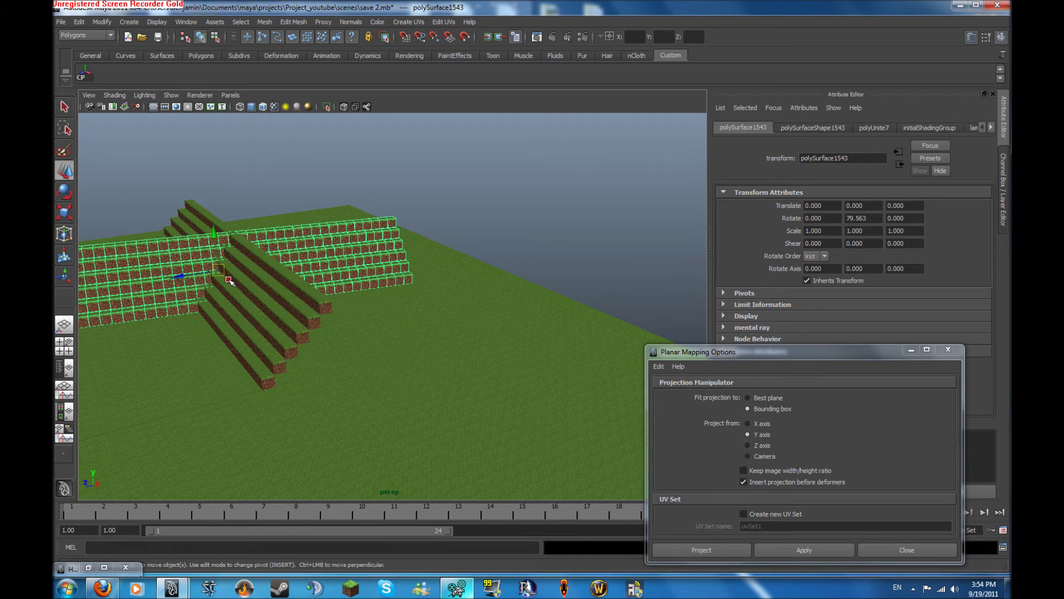
left_click_drag(208, 255, 216, 242, "alt")
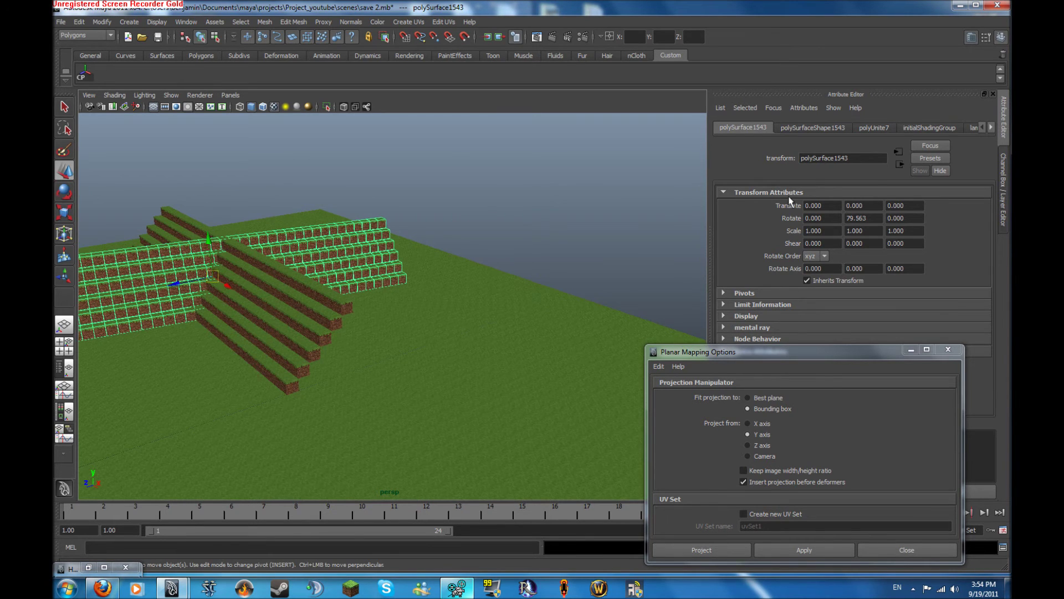
left_click_drag(871, 219, 784, 213)
type("90")
key("Return")
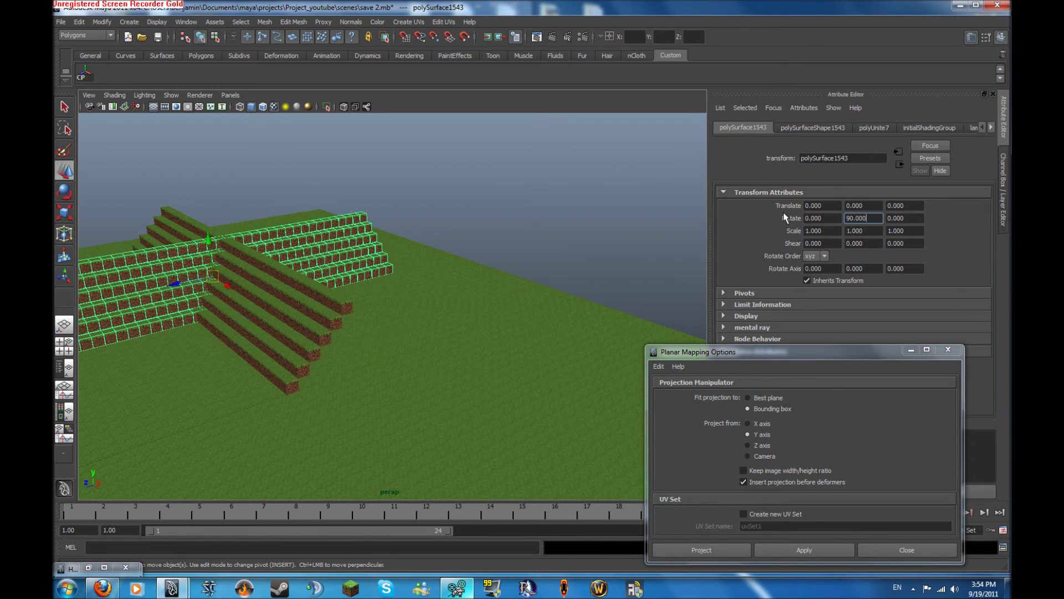
- Move the rotated stairs to Translate X 28.481 and Z -28.644 beside the original stairs' end, and minimize the Planar Mapping Options window
left_click_drag(341, 274, 341, 287, "alt")
key("space")
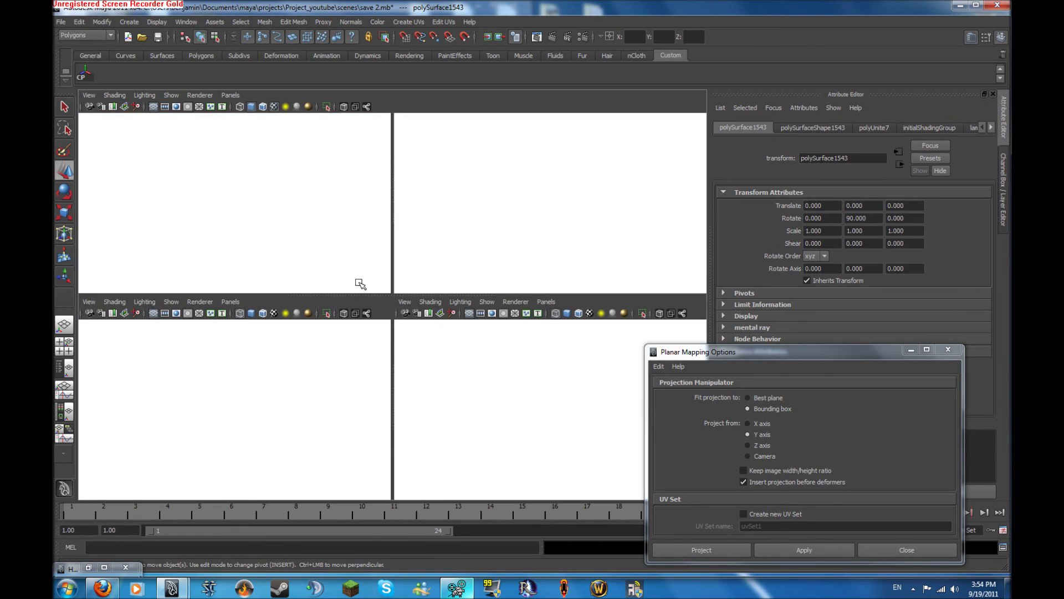
key("space")
left_click_drag(253, 316, 415, 245)
key("space")
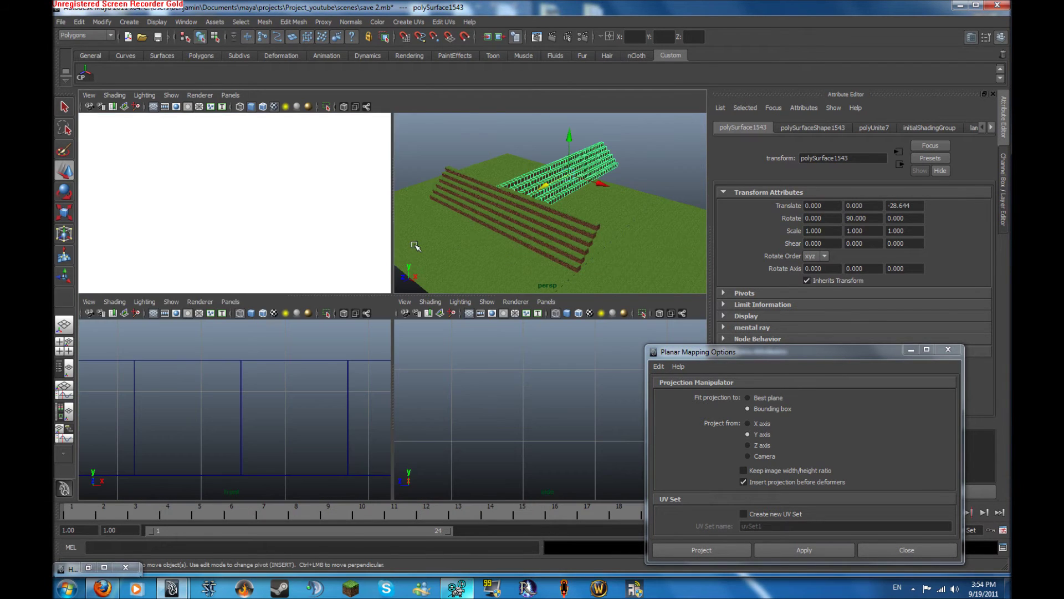
key("space")
left_click_drag(458, 257, 560, 289)
scroll(559, 289, "up", 4)
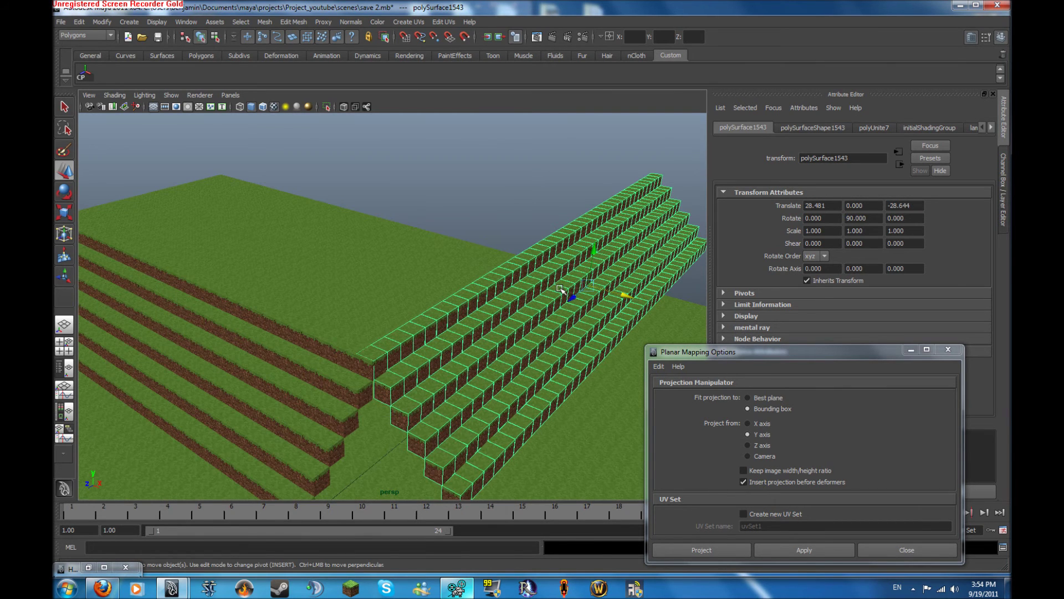
left_click(912, 350)
key("space")
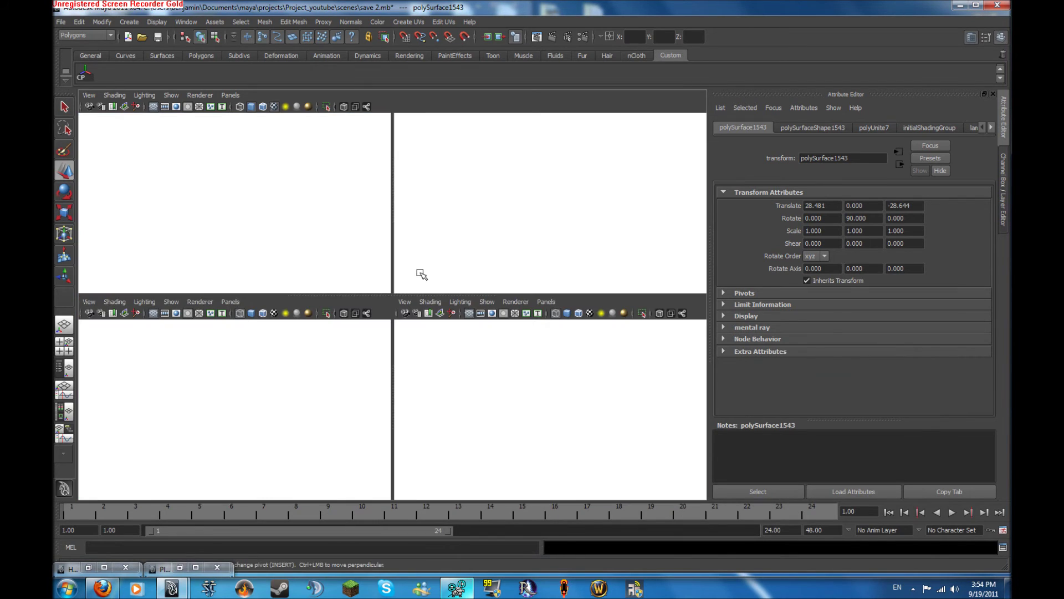
key("space")
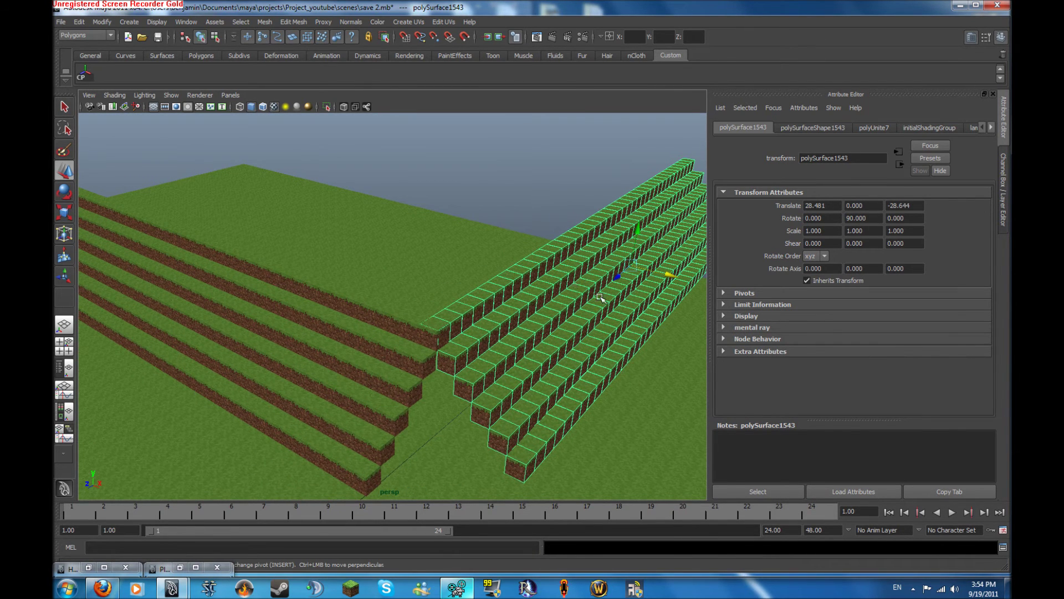
scroll(561, 295, "down", 5)
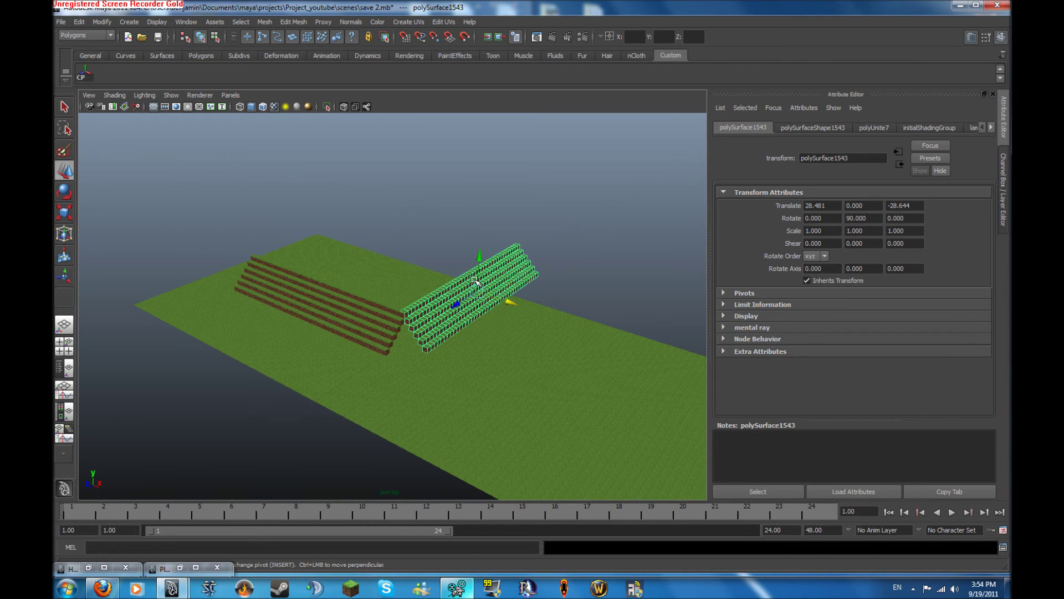
- Select the short run of blocks at the start of the loose single-block row on the grass
middle_click_drag(557, 308, 398, 258, "alt")
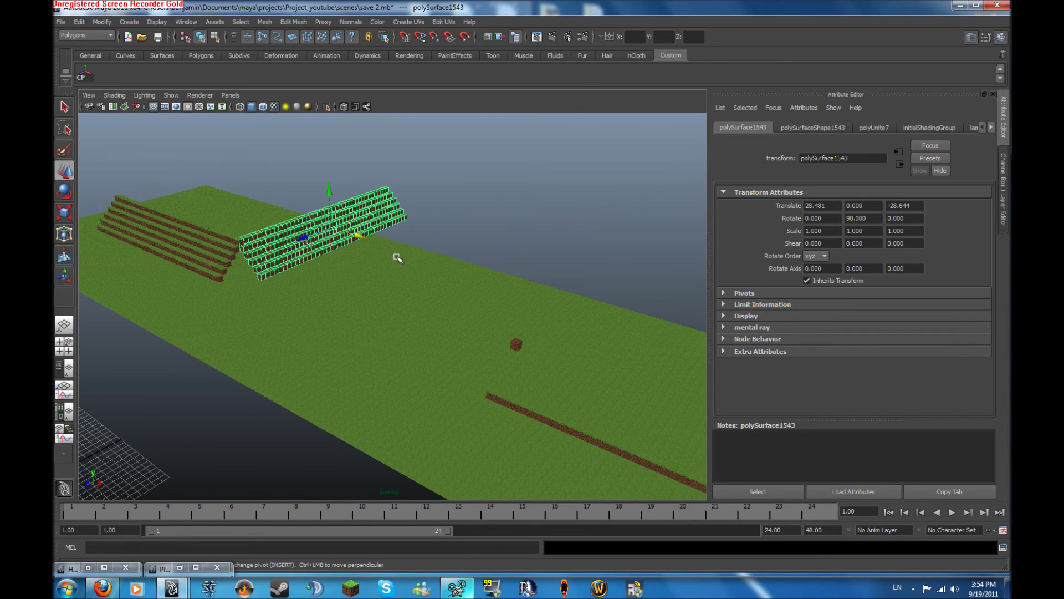
left_click(527, 410)
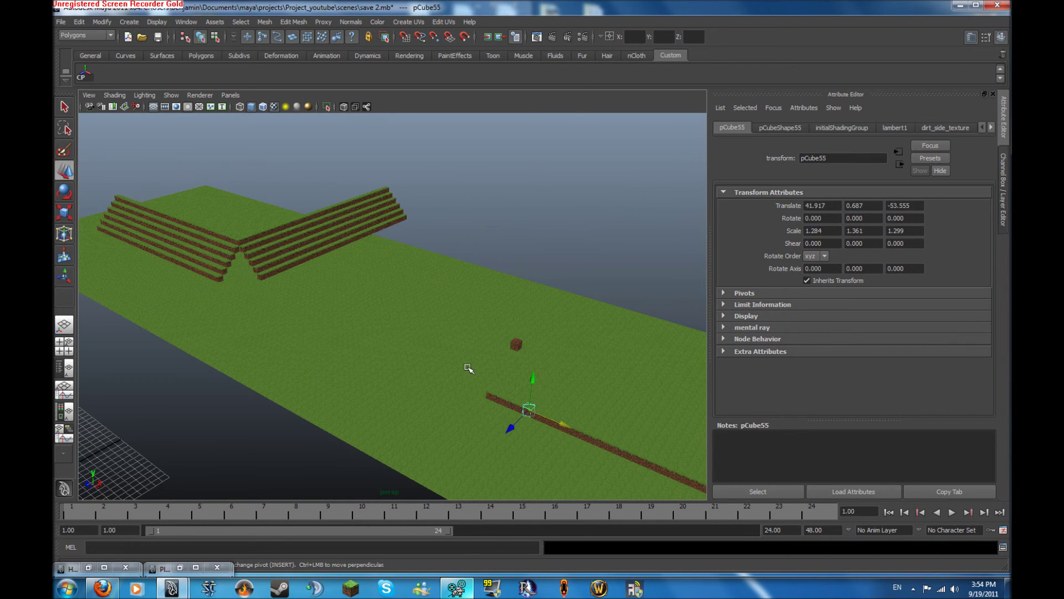
left_click(527, 408)
left_click_drag(543, 405, 651, 416, "shift")
key("ctrl+d")
left_click(554, 424)
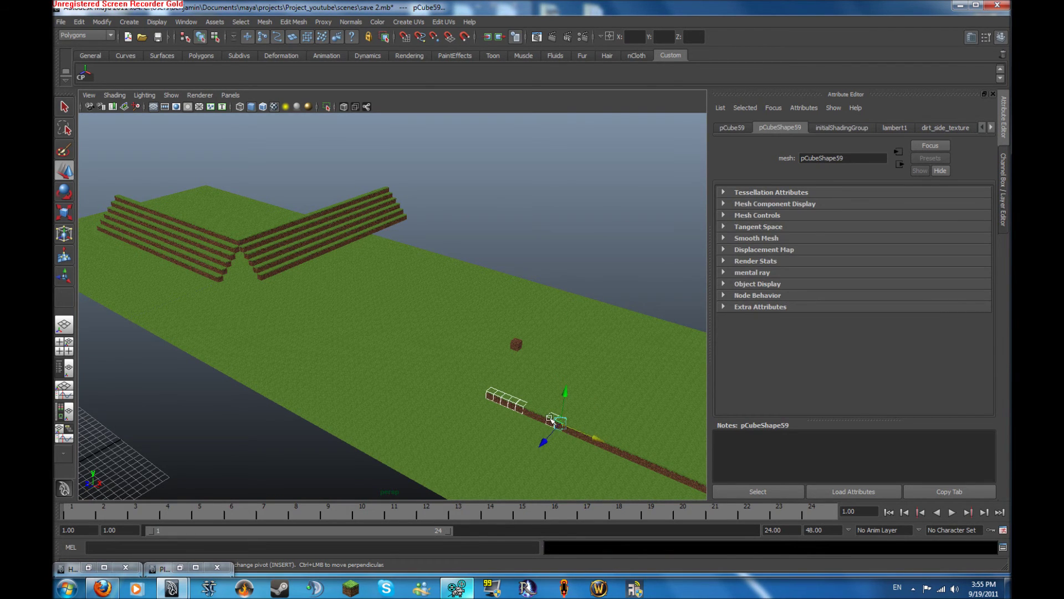
middle_click_drag(551, 421, 444, 325, "alt")
right_click_drag(478, 362, 623, 368, "shift")
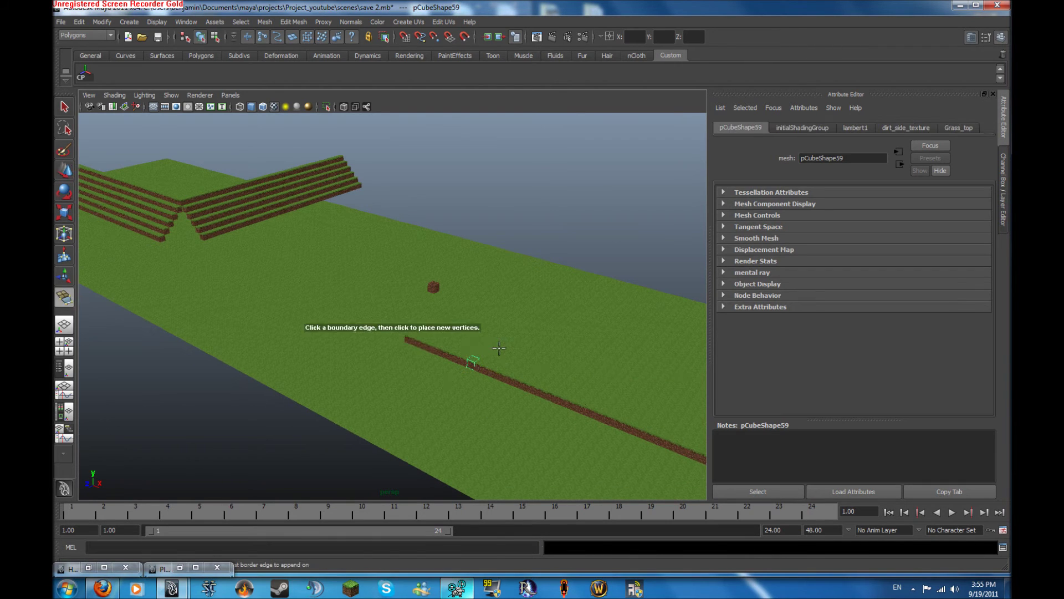
key("ctrl+z")
key("w")
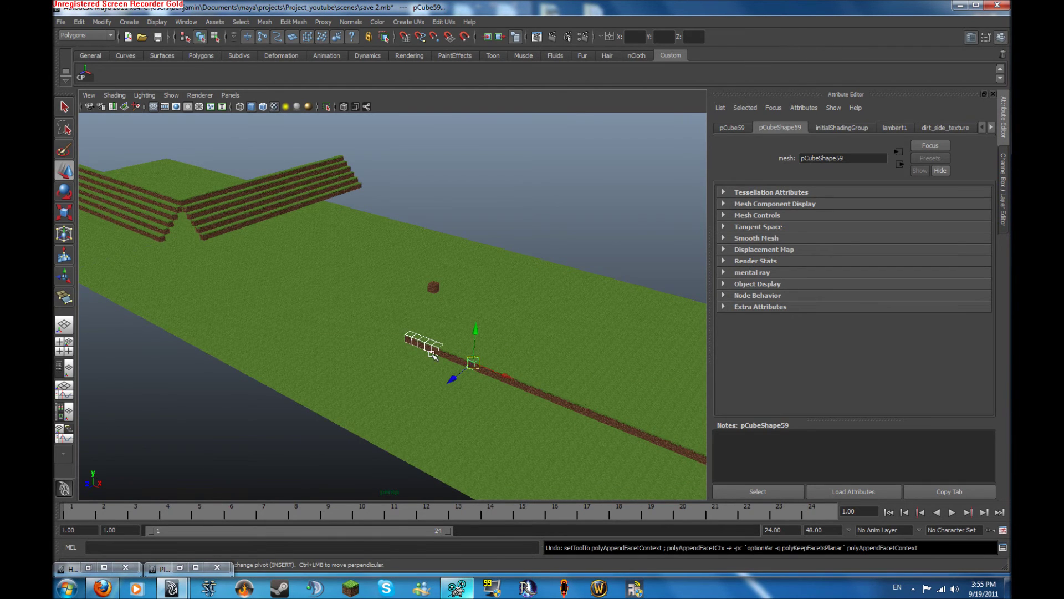
- Undo the last pick to drop the detached block from the selection on the loose row
scroll(432, 354, "up", 5)
middle_click_drag(432, 353, 447, 313, "alt")
scroll(368, 325, "up", 4)
scroll(446, 313, "down", 10)
key("w")
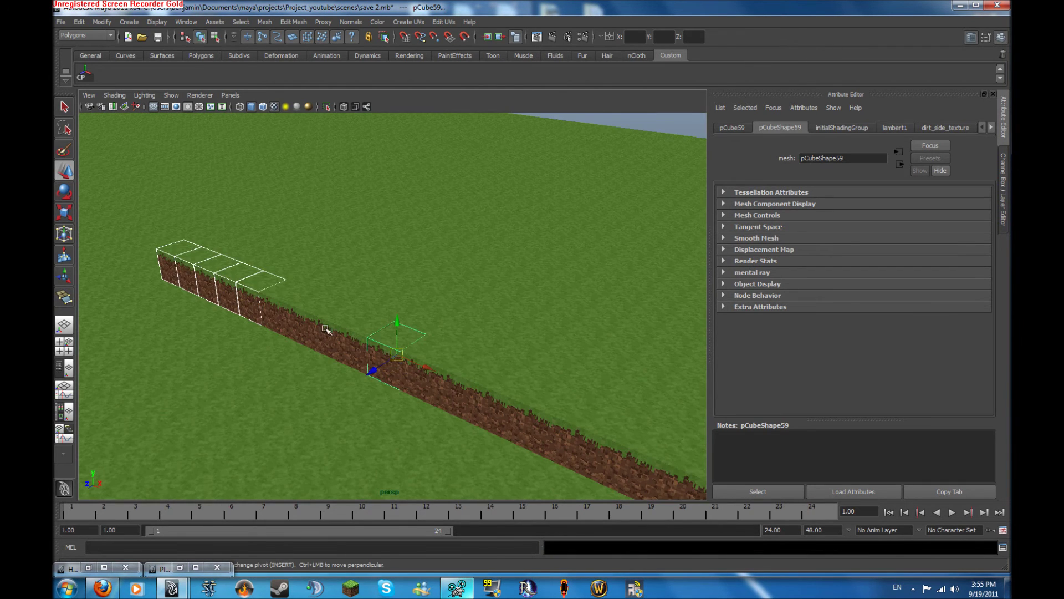
key("ctrl+z")
middle_click_drag(325, 329, 561, 394, "alt")
scroll(493, 370, "down", 5)
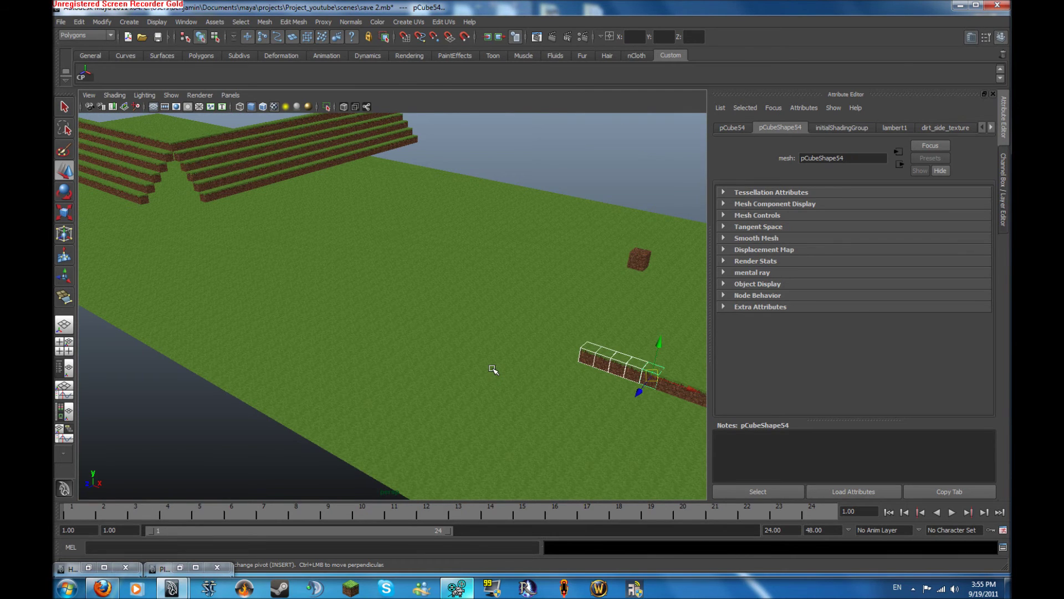
- Duplicate the selected run of blocks and move the copy to the stair corner, extending the lowest step of the original stairs
key("ctrl+d")
left_click_drag(685, 388, 166, 233)
middle_click_drag(261, 252, 352, 298, "alt")
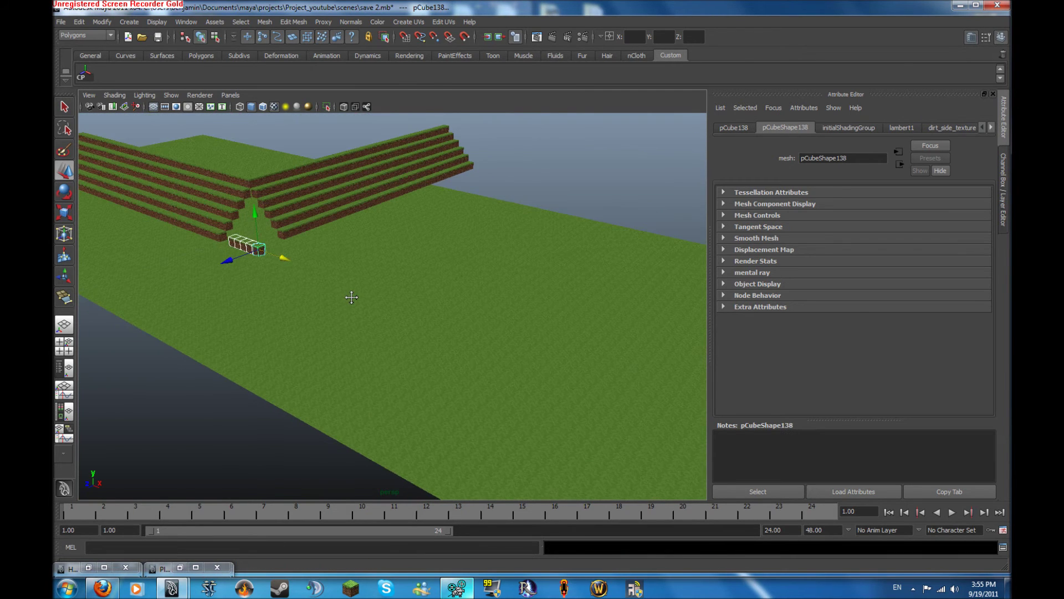
key("f")
scroll(415, 304, "up", 5)
middle_click_drag(414, 304, 575, 367, "alt")
scroll(588, 371, "down", 2)
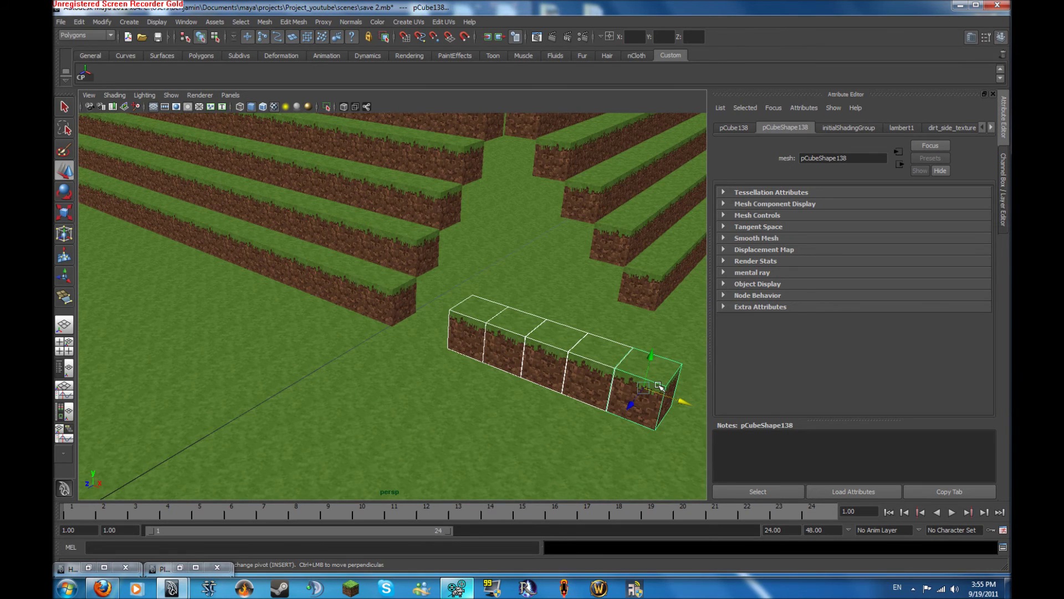
left_click_drag(676, 401, 535, 346)
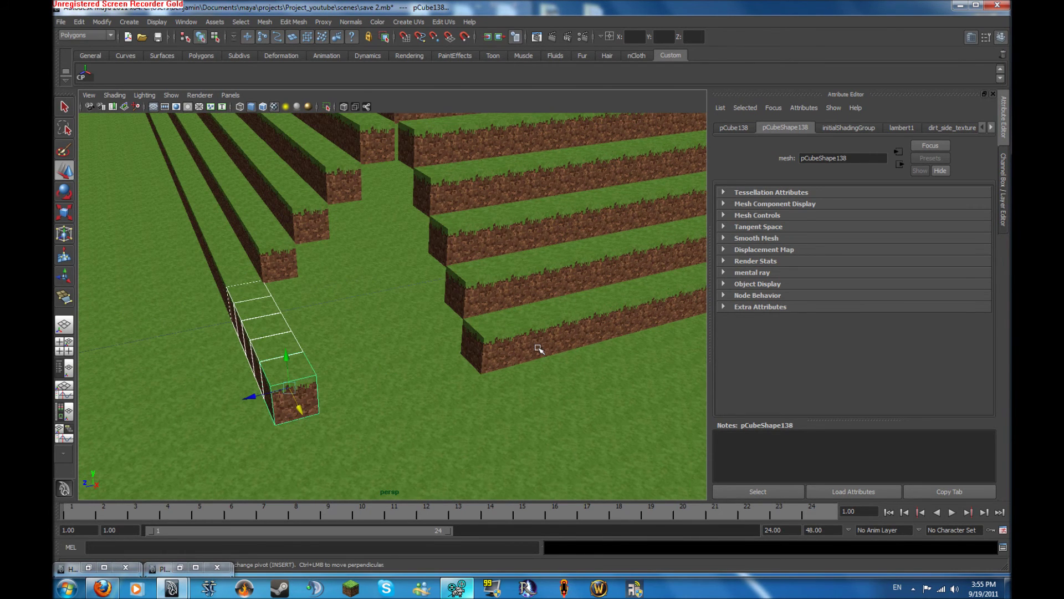
- Duplicate the block run twice, moving the copies back and up to extend the second and third steps
key("ctrl+d")
left_click_drag(255, 398, 332, 312)
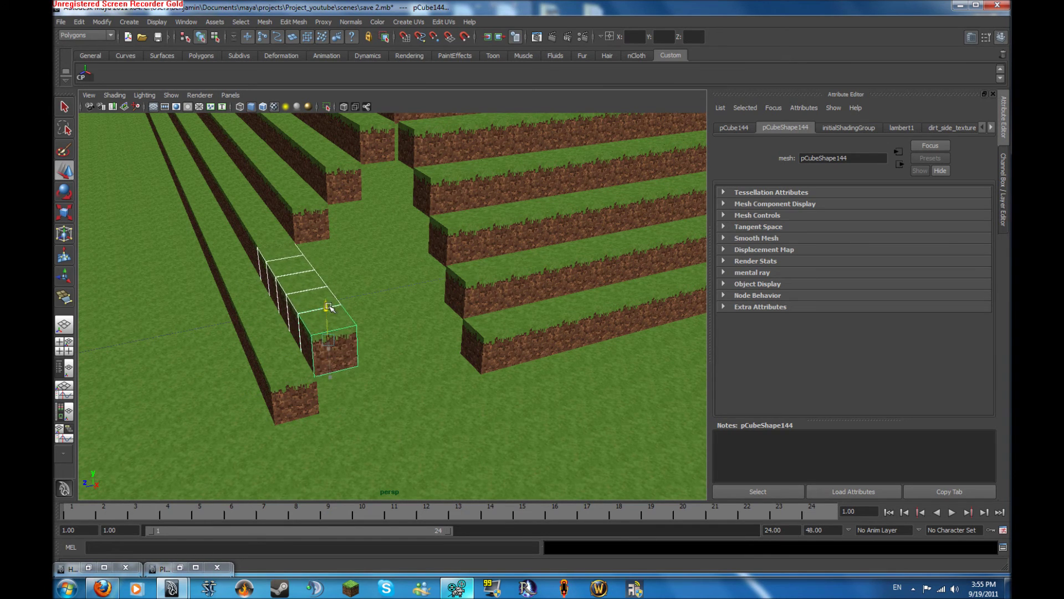
middle_click_drag(409, 287, 374, 343, "alt")
key("ctrl+d")
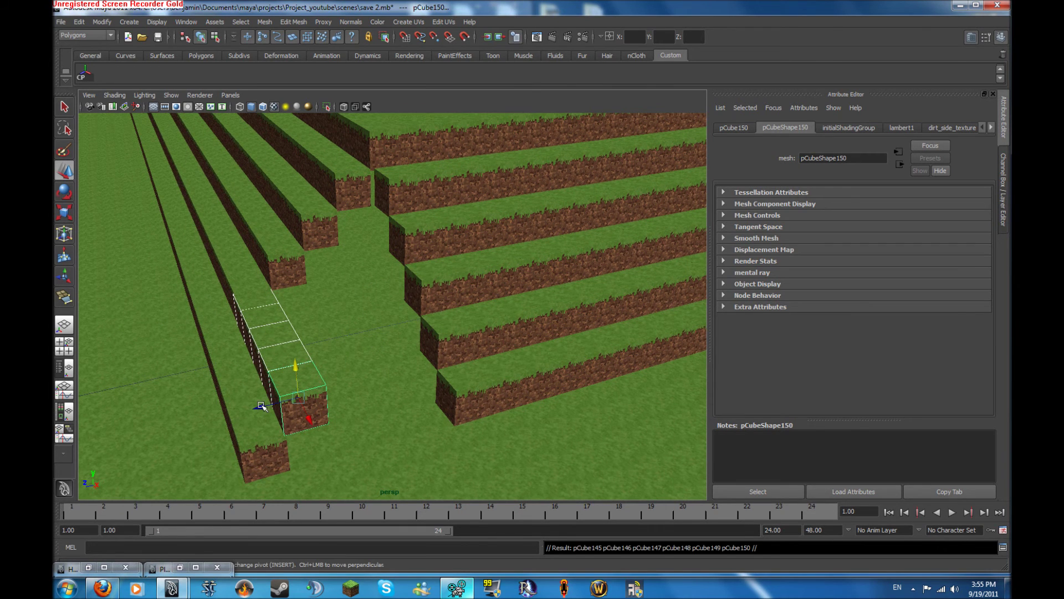
left_click_drag(261, 406, 342, 317)
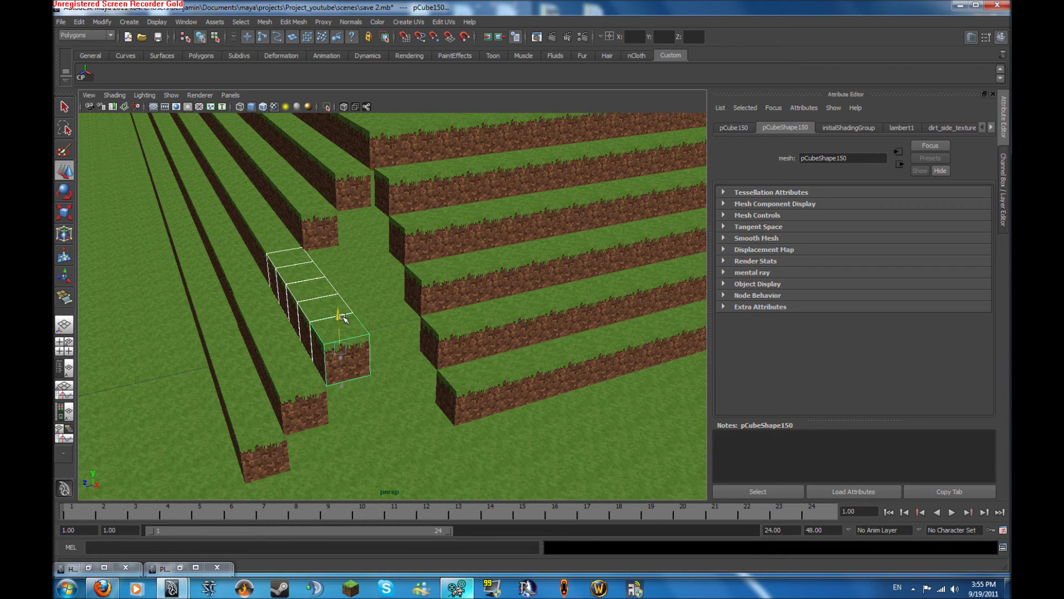
- Duplicate the block run twice with the same offset and raise the copies to extend the fourth and fifth steps
key("shift+d")
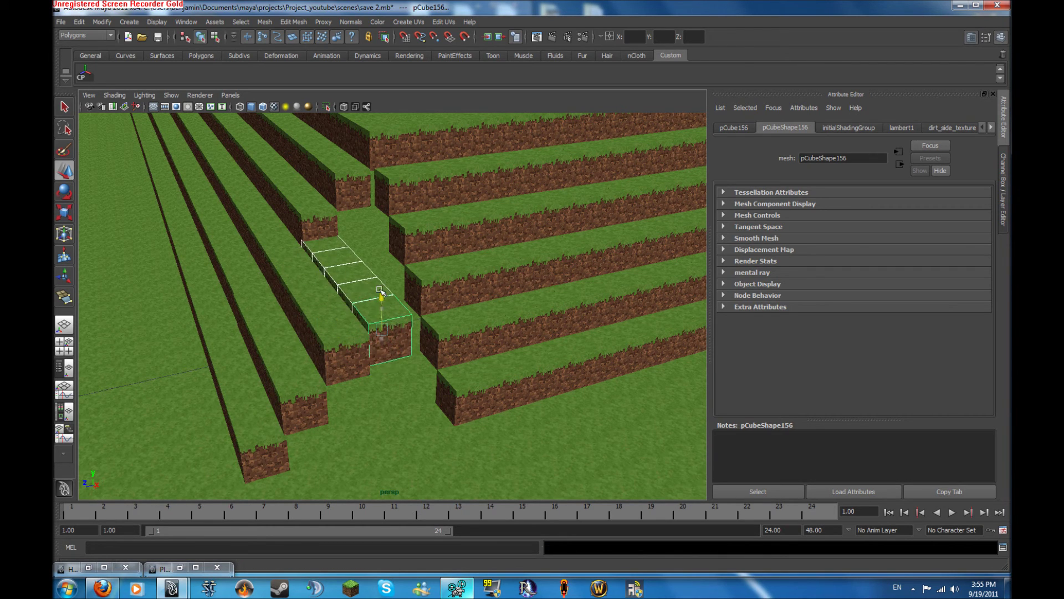
left_click_drag(380, 291, 380, 259)
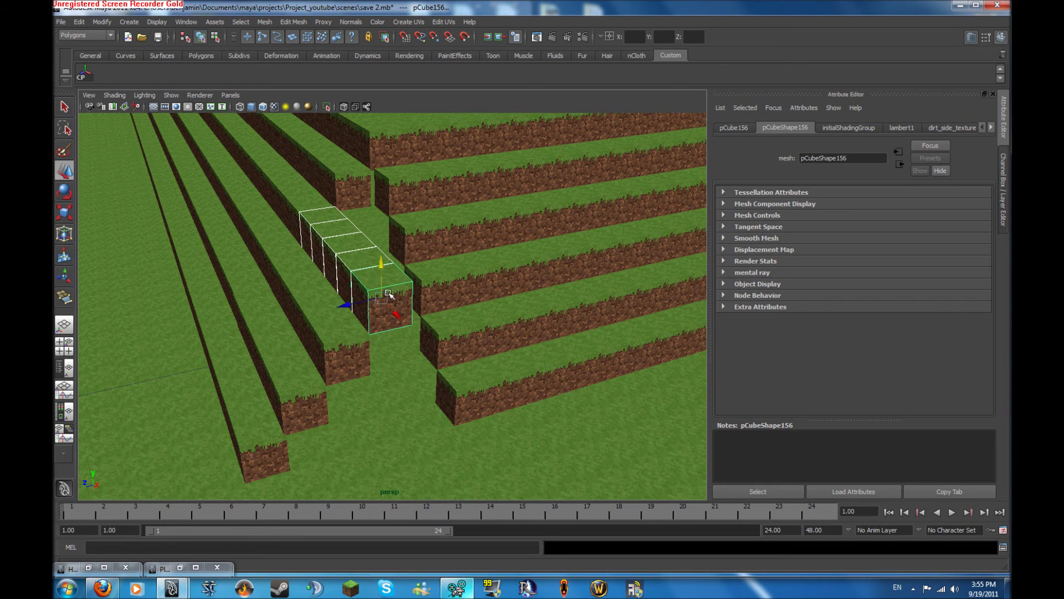
key("shift+d")
left_click_drag(352, 302, 381, 304)
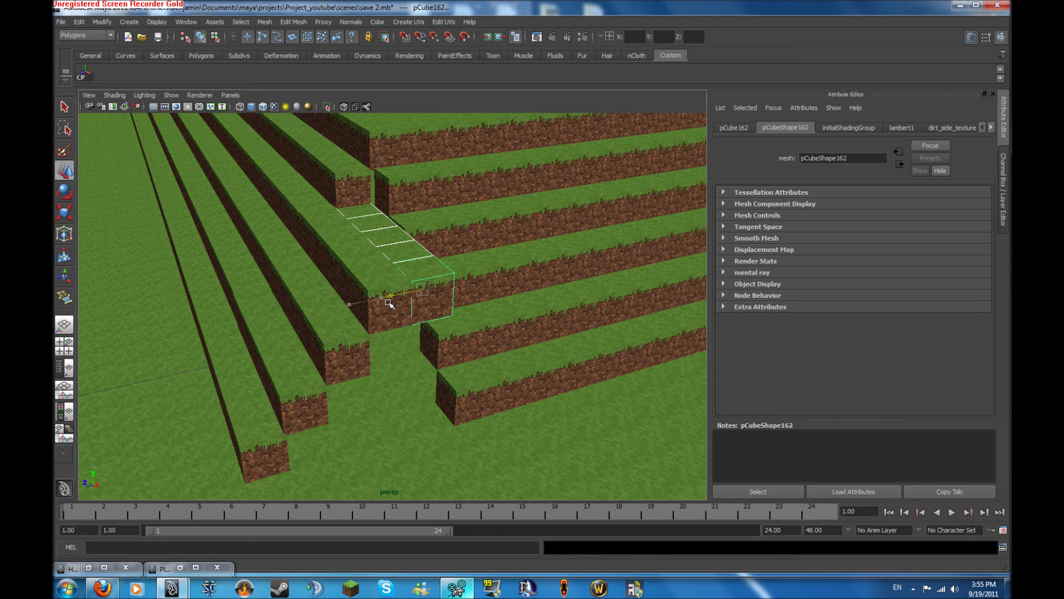
left_click(424, 242, "shift")
key("ctrl+z")
left_click_drag(424, 253, 382, 234)
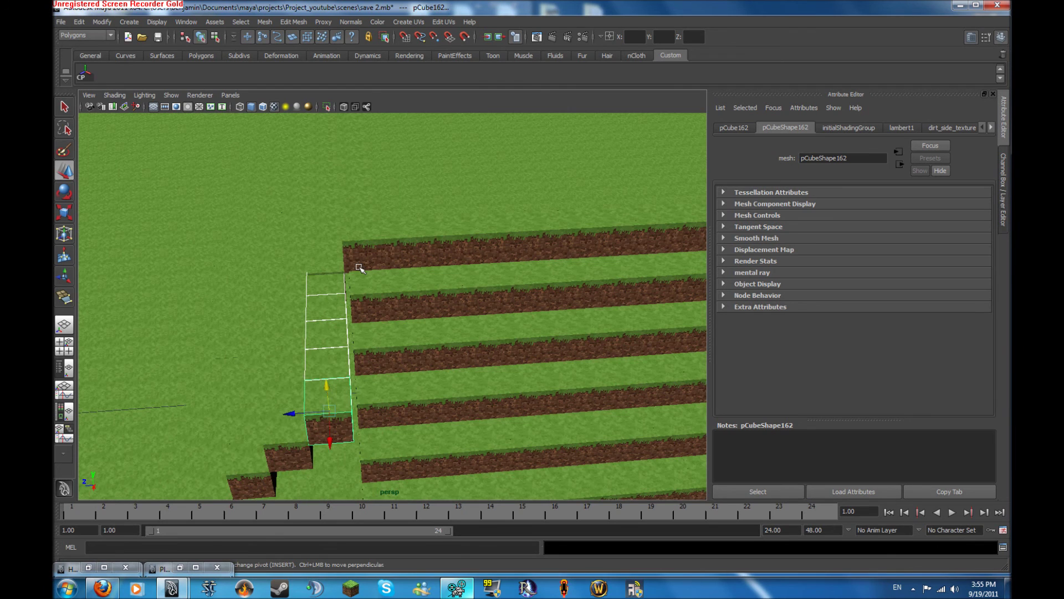
- Box-select the outer end blocks of the step extensions in the top view
left_click_drag(327, 332, 516, 337, "alt")
key("space")
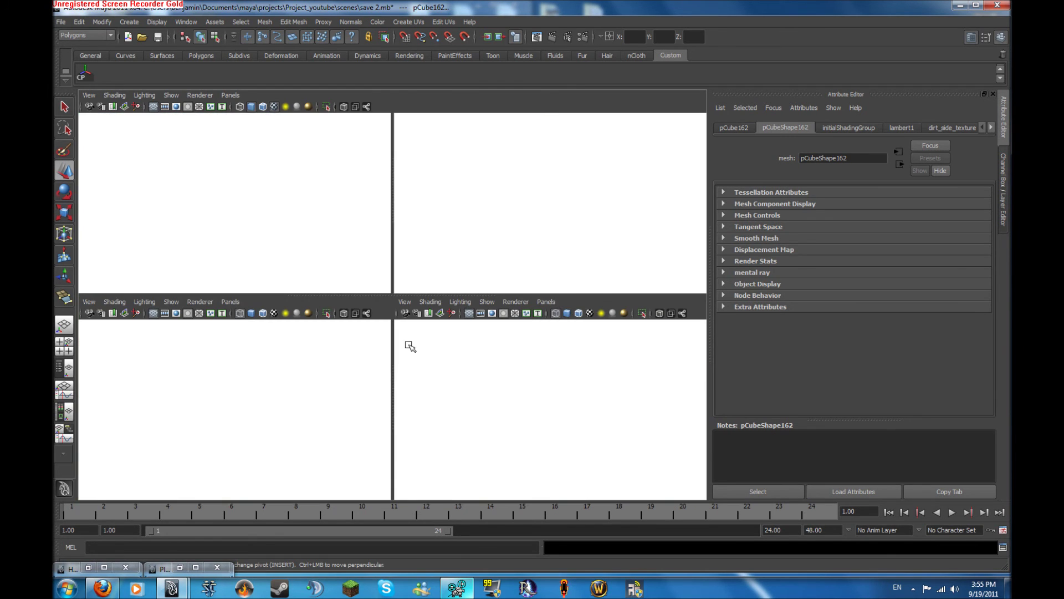
scroll(92, 221, "down", 10)
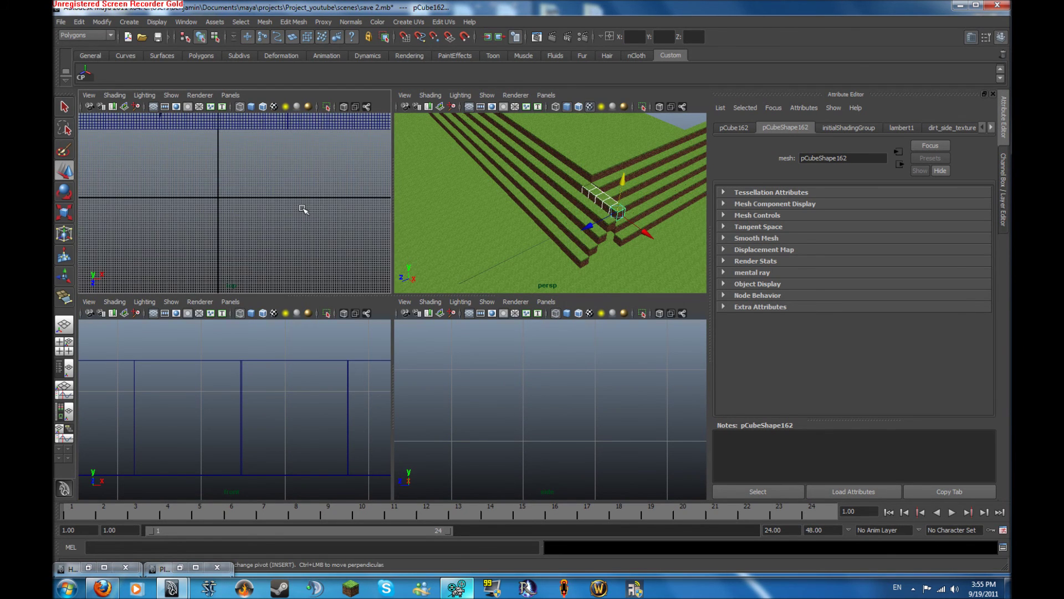
middle_click_drag(168, 161, 176, 195, "alt")
scroll(176, 194, "up", 5)
middle_click_drag(191, 144, 266, 214, "alt")
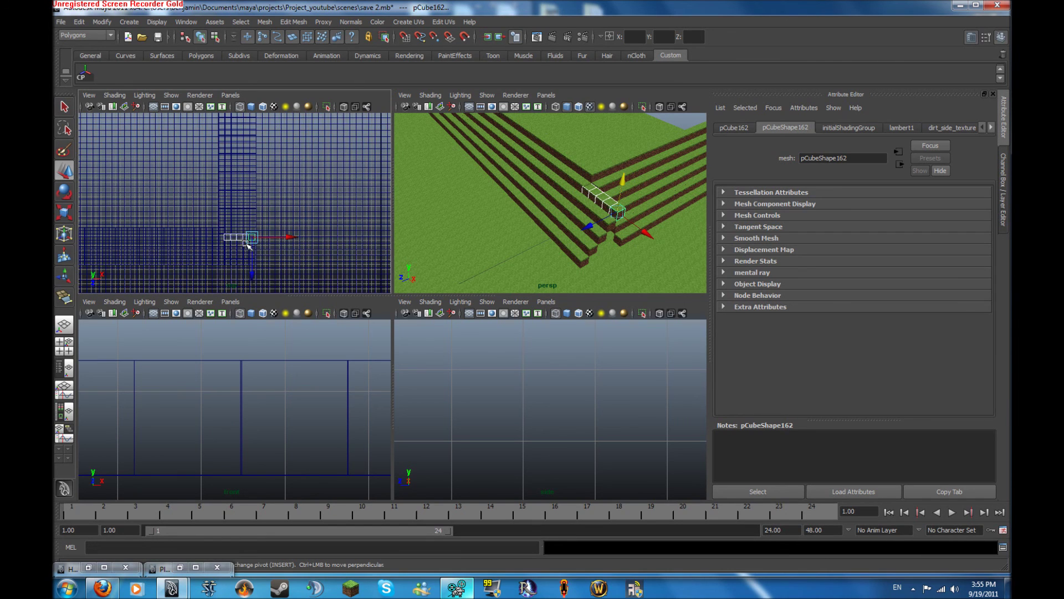
left_click(309, 267)
left_click_drag(246, 265, 261, 234)
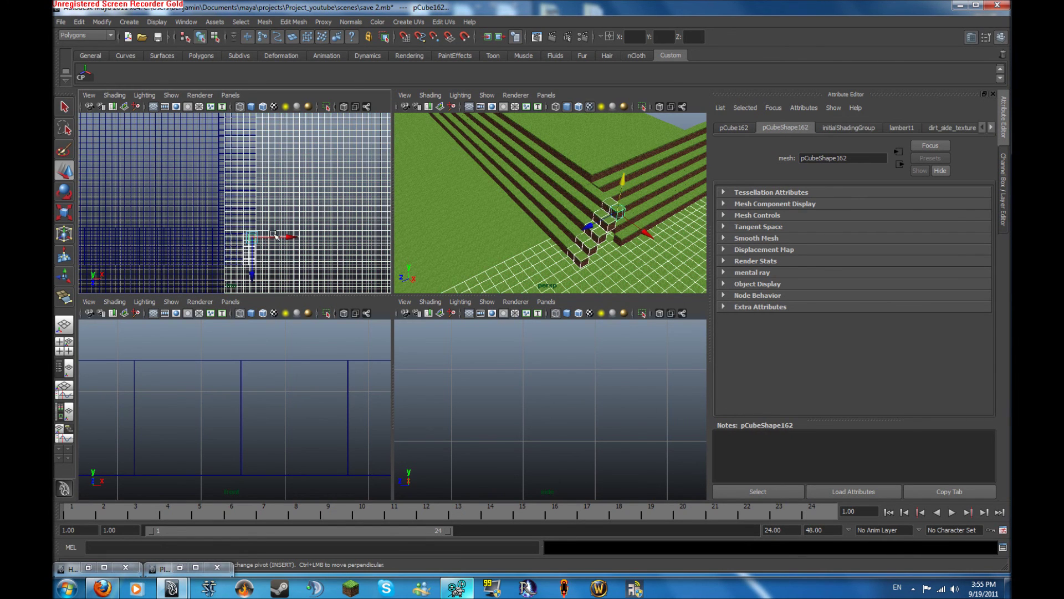
- Add the third block from the end of each of the five step extensions to the selection in the perspective view
key("space")
left_click_drag(506, 247, 306, 394, "alt")
left_click(450, 355, "shift")
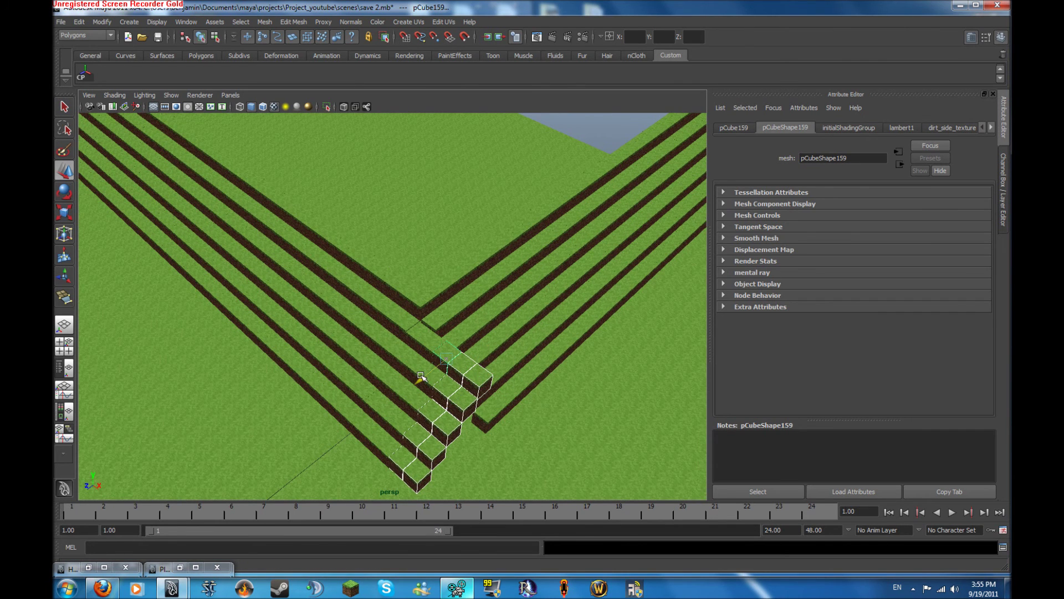
key("ctrl+z")
left_click_drag(422, 378, 413, 380)
middle_click_drag(518, 396, 532, 337, "alt")
scroll(530, 338, "up", 5)
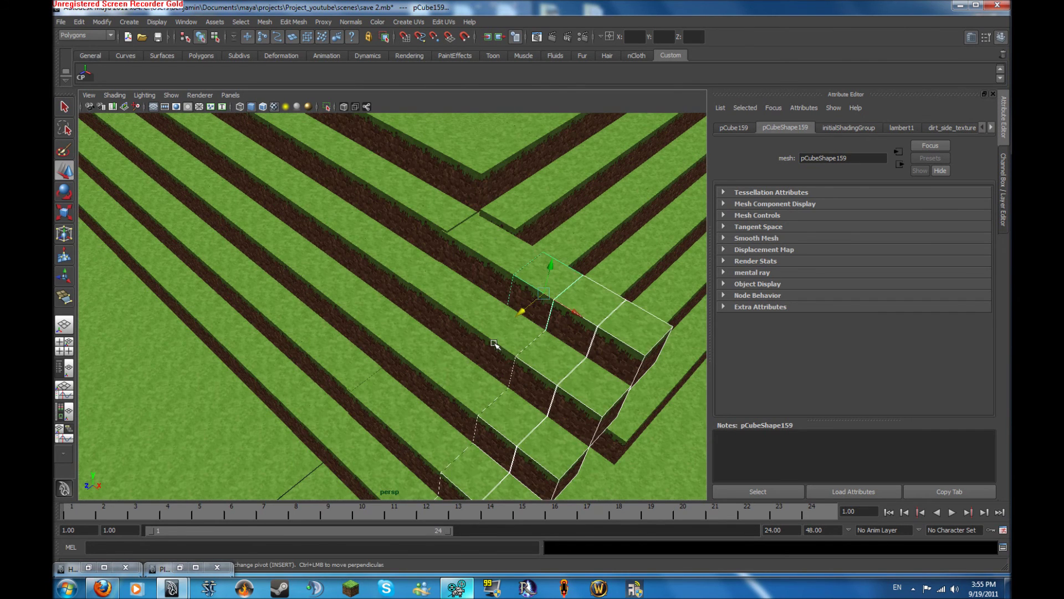
left_click(496, 349, "shift")
left_click(460, 391, "shift")
left_click(427, 432, "shift")
middle_click_drag(419, 444, 399, 371, "alt")
left_click(391, 405, "shift")
left_click_drag(394, 407, 470, 371, "alt")
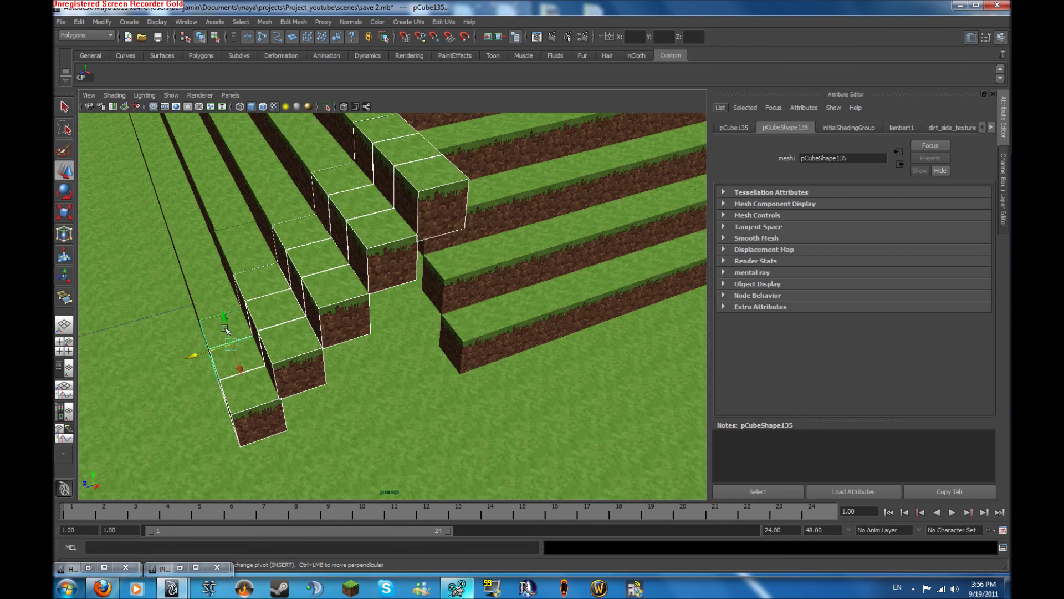
- Undo the latest additions of the third blocks from the ends of the step extensions to the selection
key("ctrl+z")
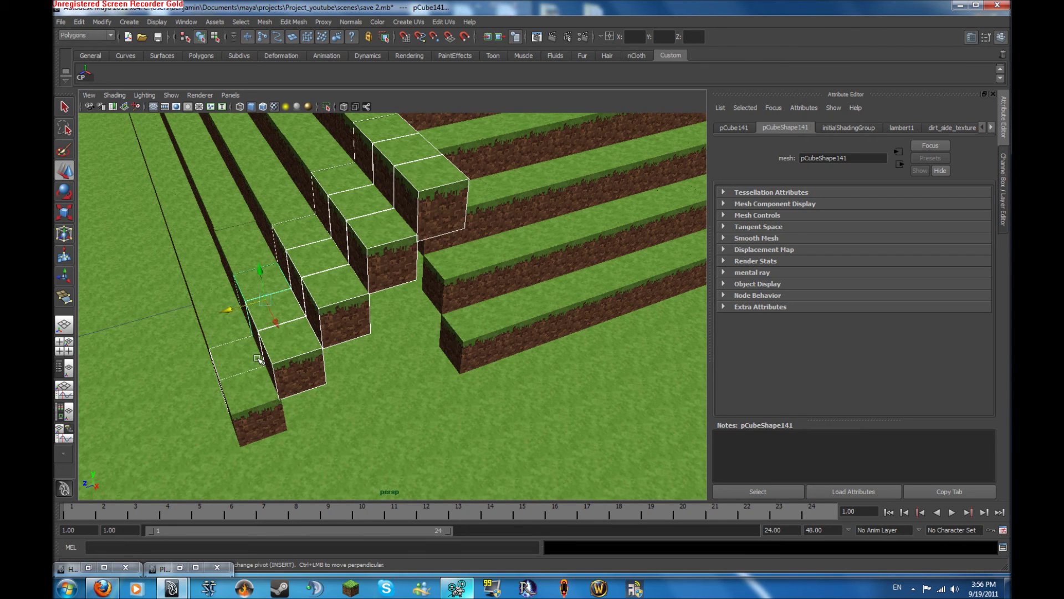
key("ctrl+z")
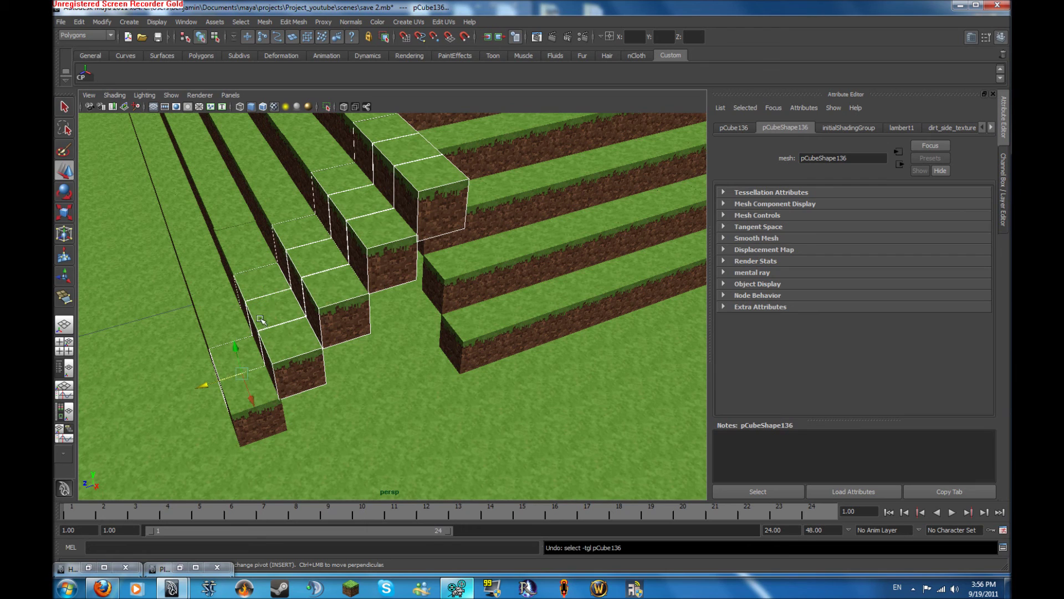
key("ctrl+z")
key("ctrl+z")
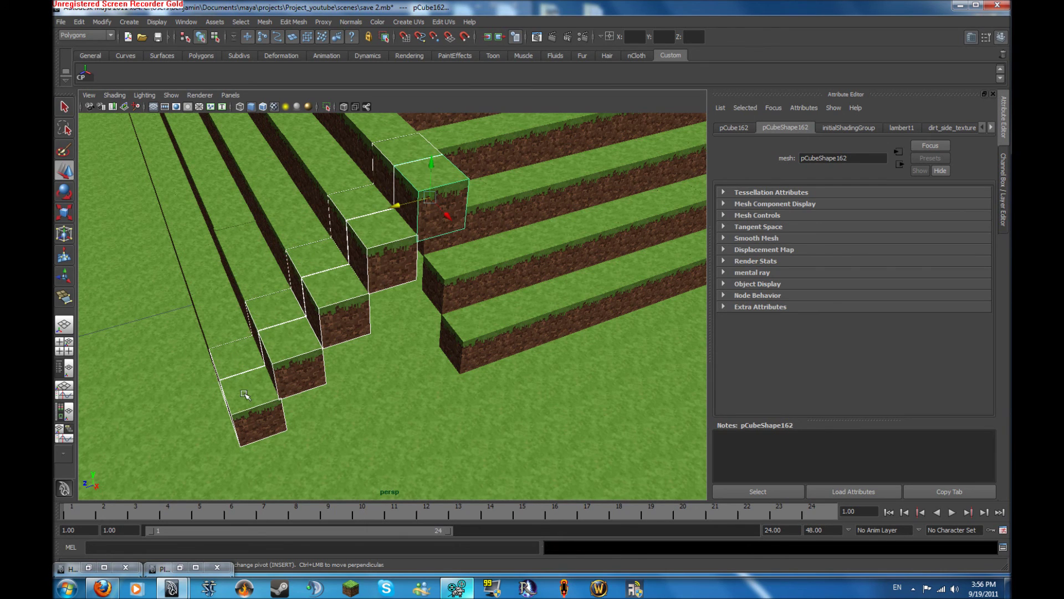
- Remove the two outer end blocks of the lowest step extension from the selection, leaving the upper steps' end blocks selected
left_click(245, 394, "shift")
left_click(233, 362, "shift")
left_click(233, 362, "shift")
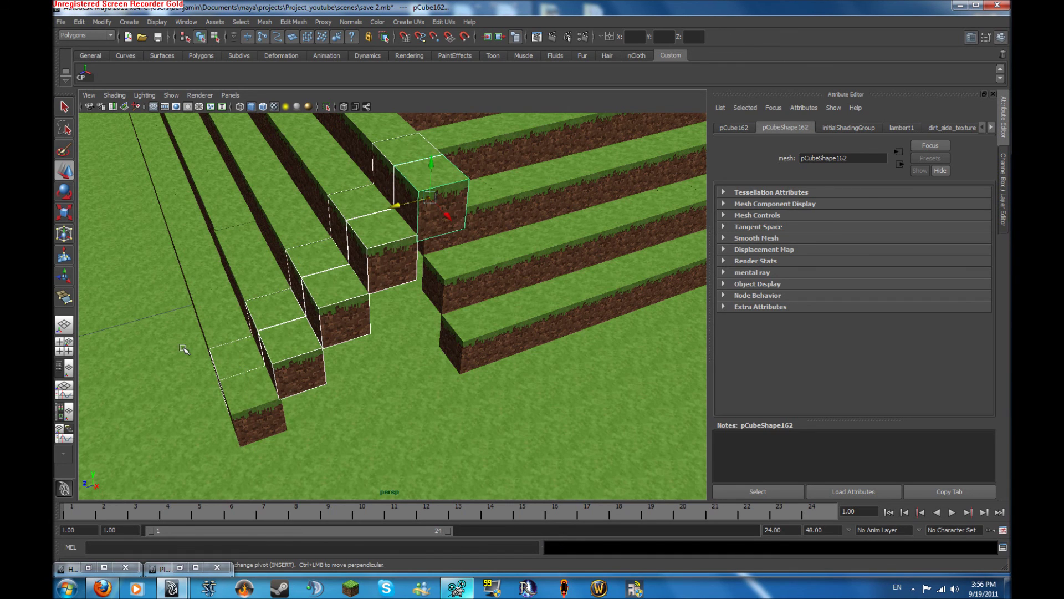
left_click_drag(183, 349, 400, 269, "alt")
left_click(421, 274, "shift")
left_click(420, 269, "shift")
left_click(415, 270)
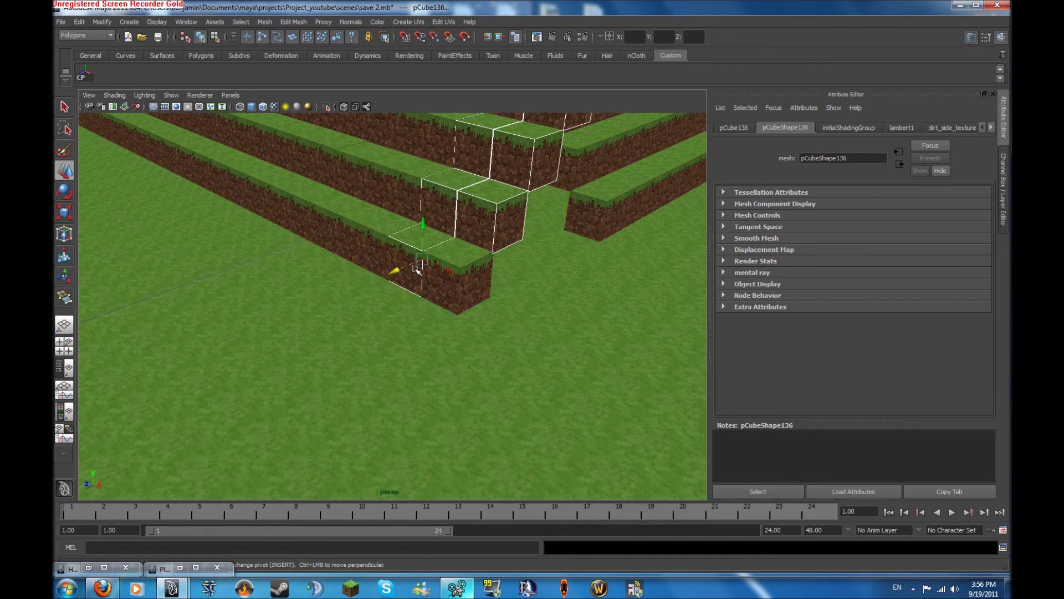
left_click(416, 269, "shift")
left_click_drag(405, 247, 418, 255, "shift")
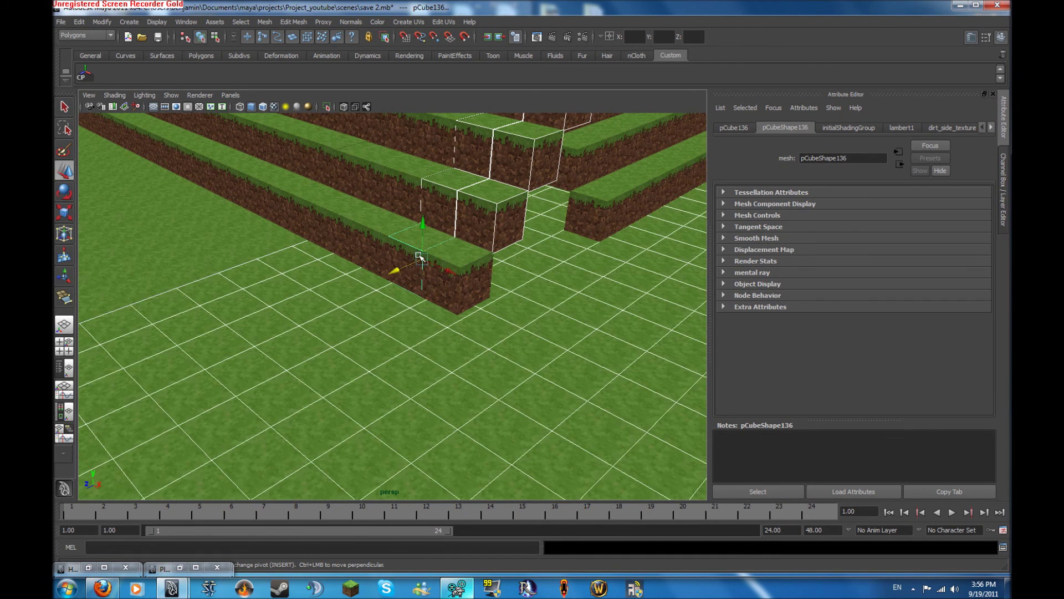
left_click(392, 321, "shift")
left_click(405, 244, "shift")
middle_click_drag(510, 170, 465, 271, "alt")
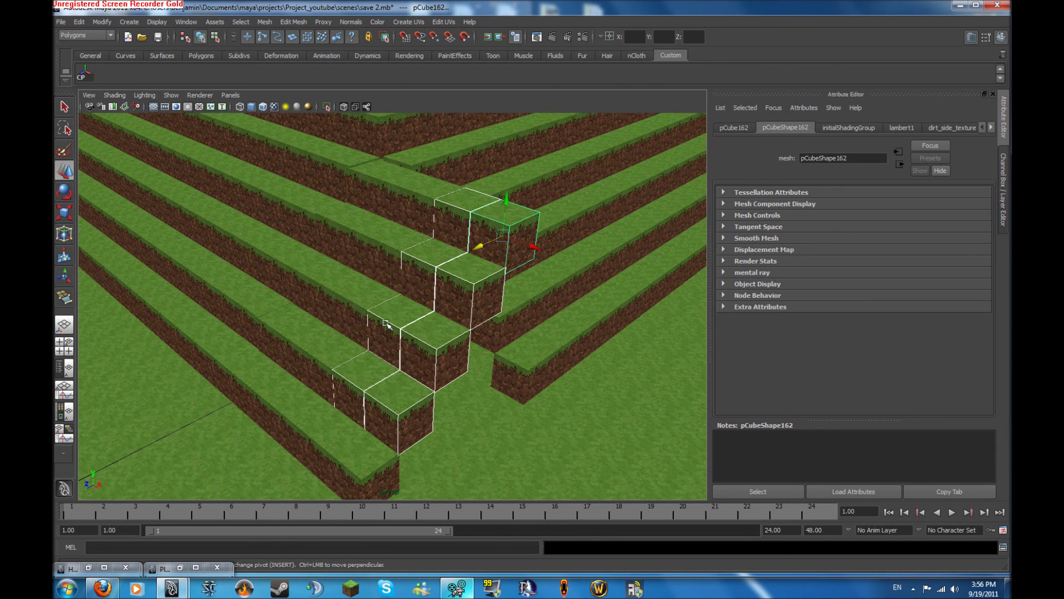
- Undo the recent selection changes on the end blocks of the step extensions
key("ctrl+z")
key("ctrl+z")
key("ctrl+z")
key("ctrl+z")
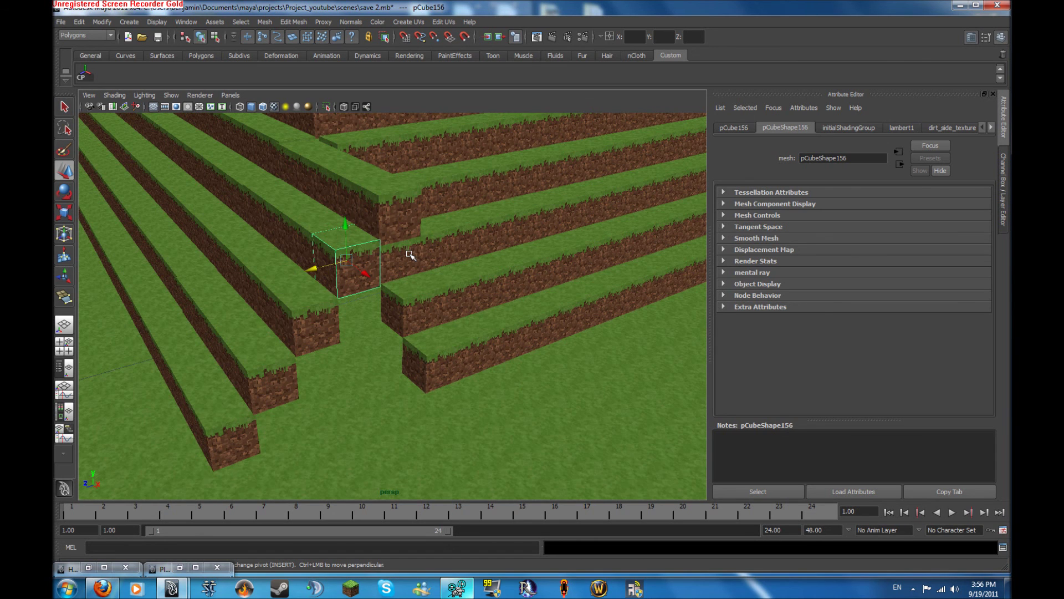
key("ctrl+z")
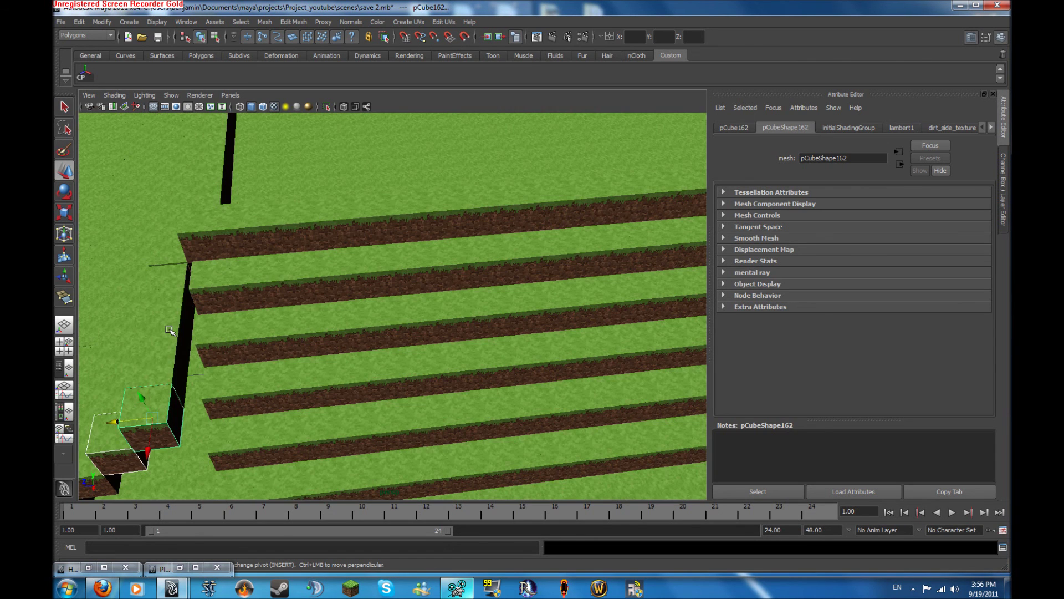
key("ctrl+z")
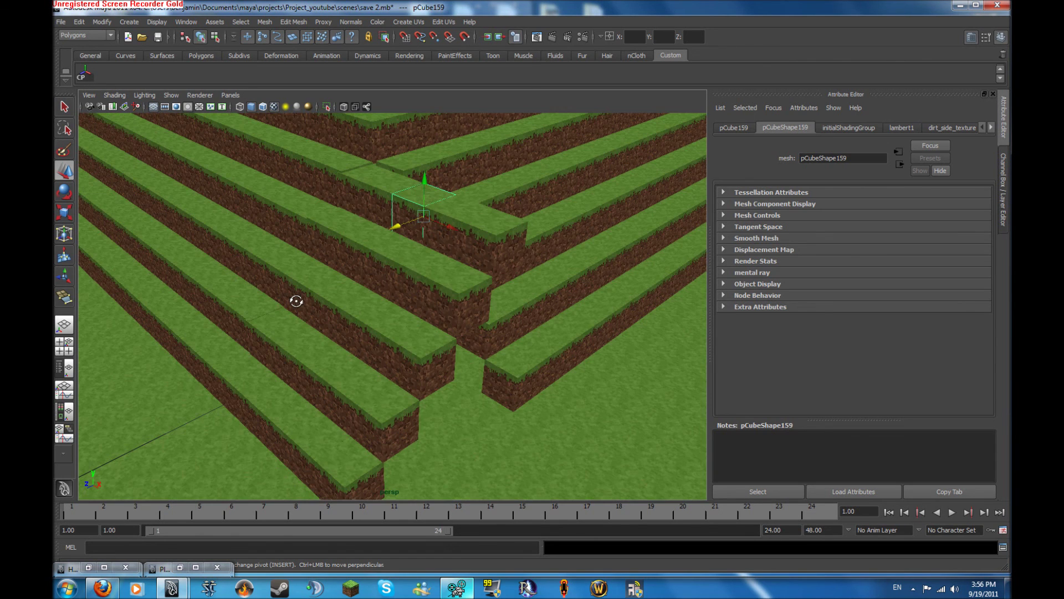
left_click_drag(296, 301, 280, 316, "alt")
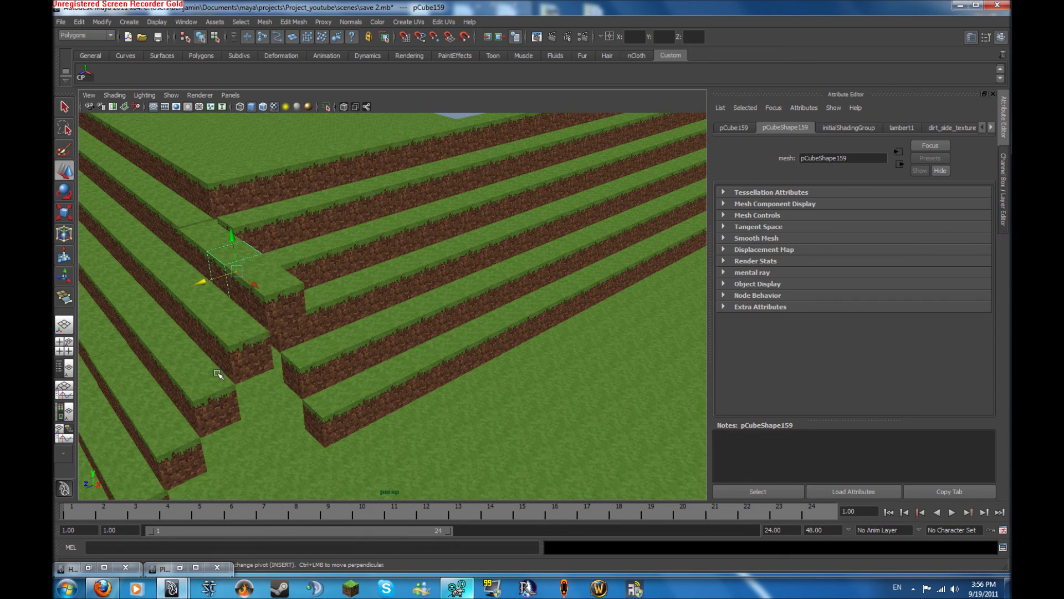
left_click_drag(217, 374, 310, 359, "alt")
left_click(457, 587)
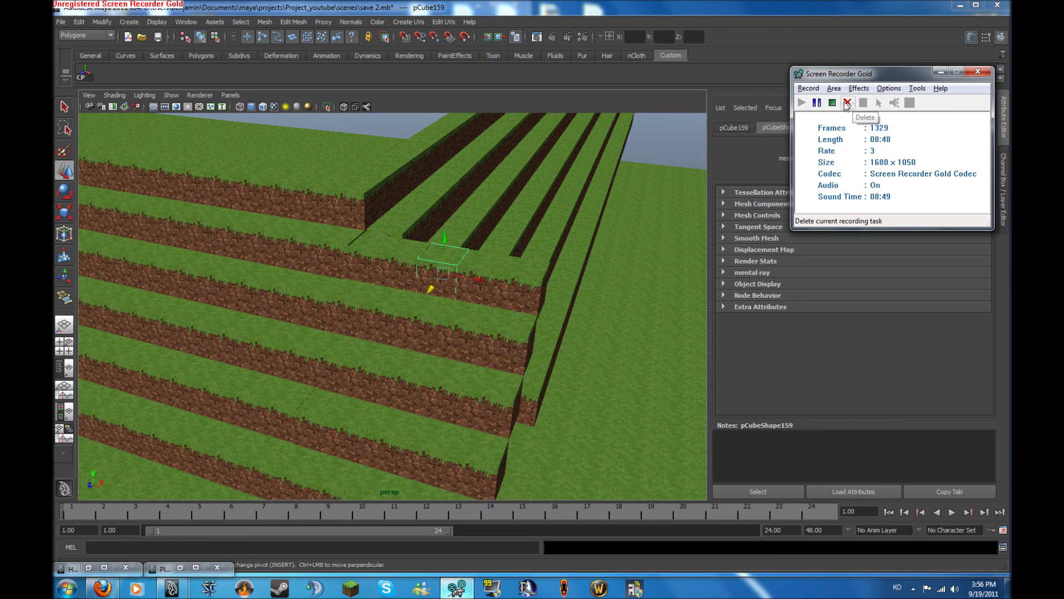